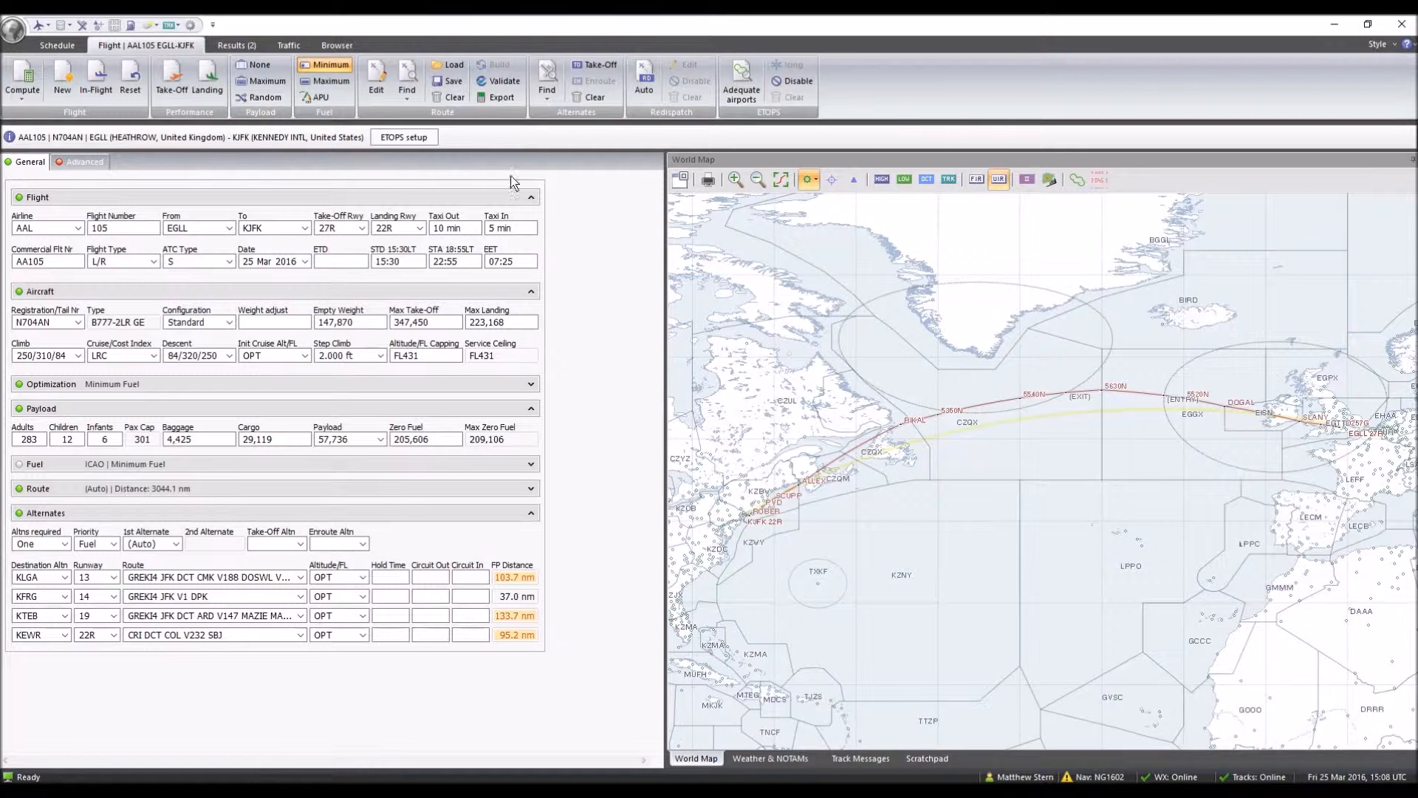
Open the ETOPS setup for the flight and locate the adequate airport EIKN (Knock) on the world map
click(409, 140)
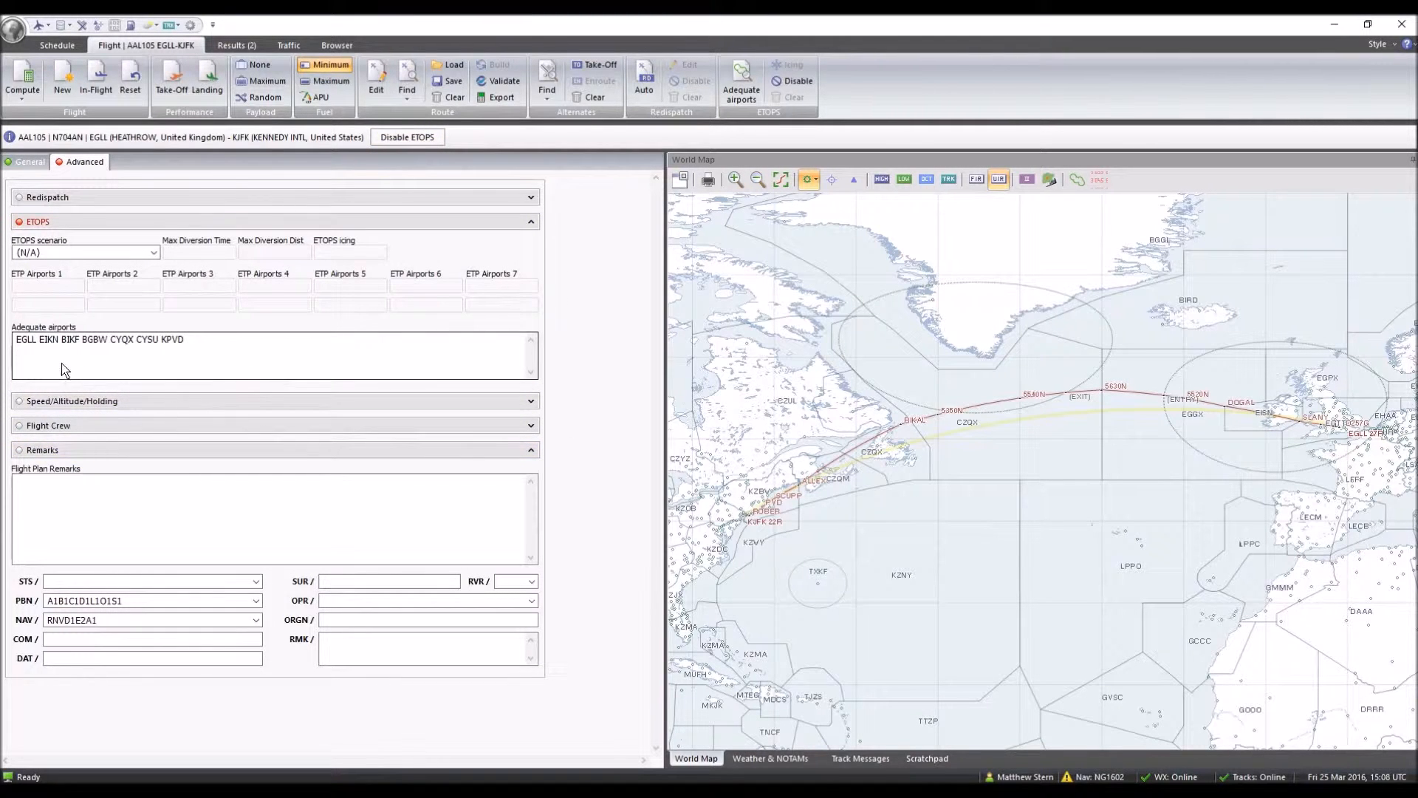
click(190, 340)
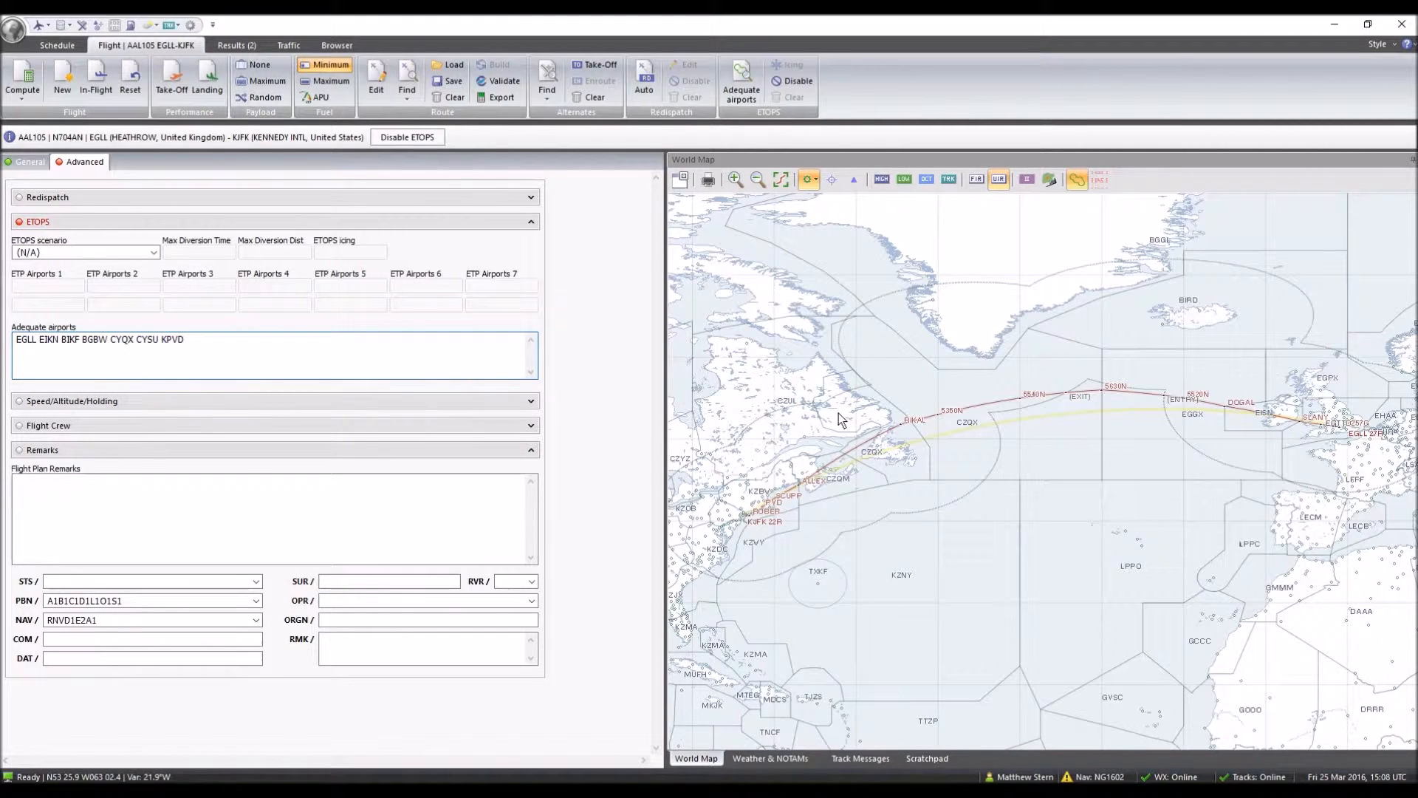
drag(1067, 473, 992, 477)
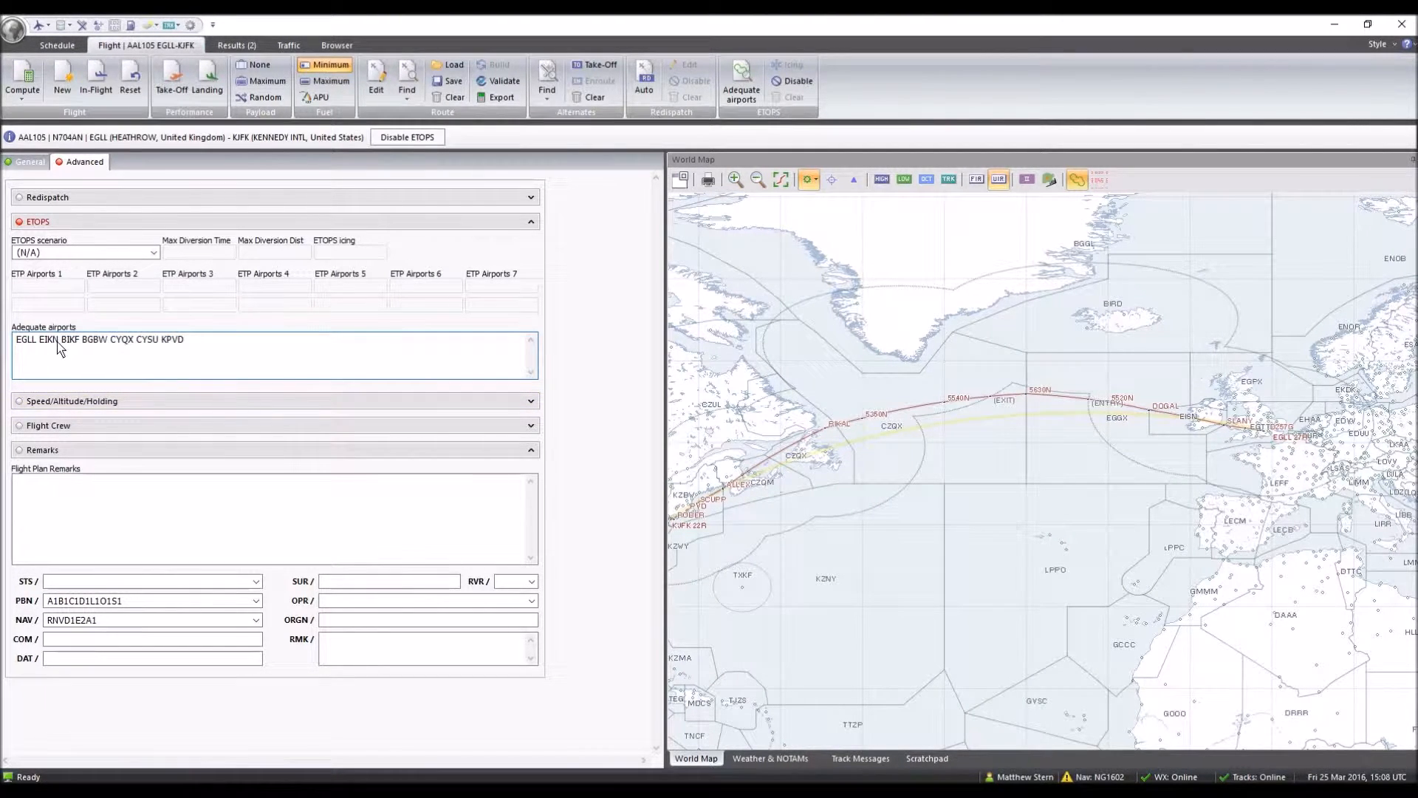
scroll(1211, 458, up, 3)
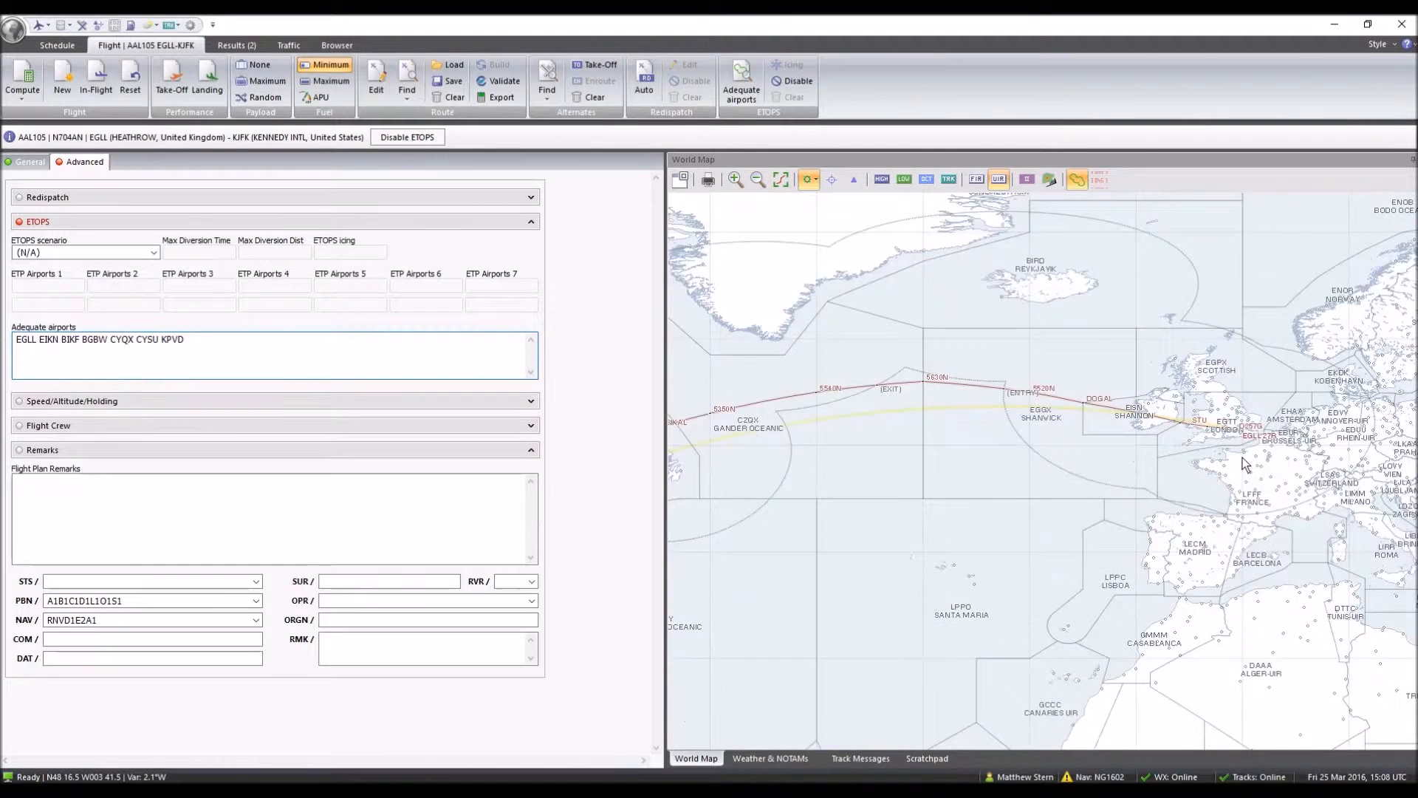
scroll(845, 426, up, 2)
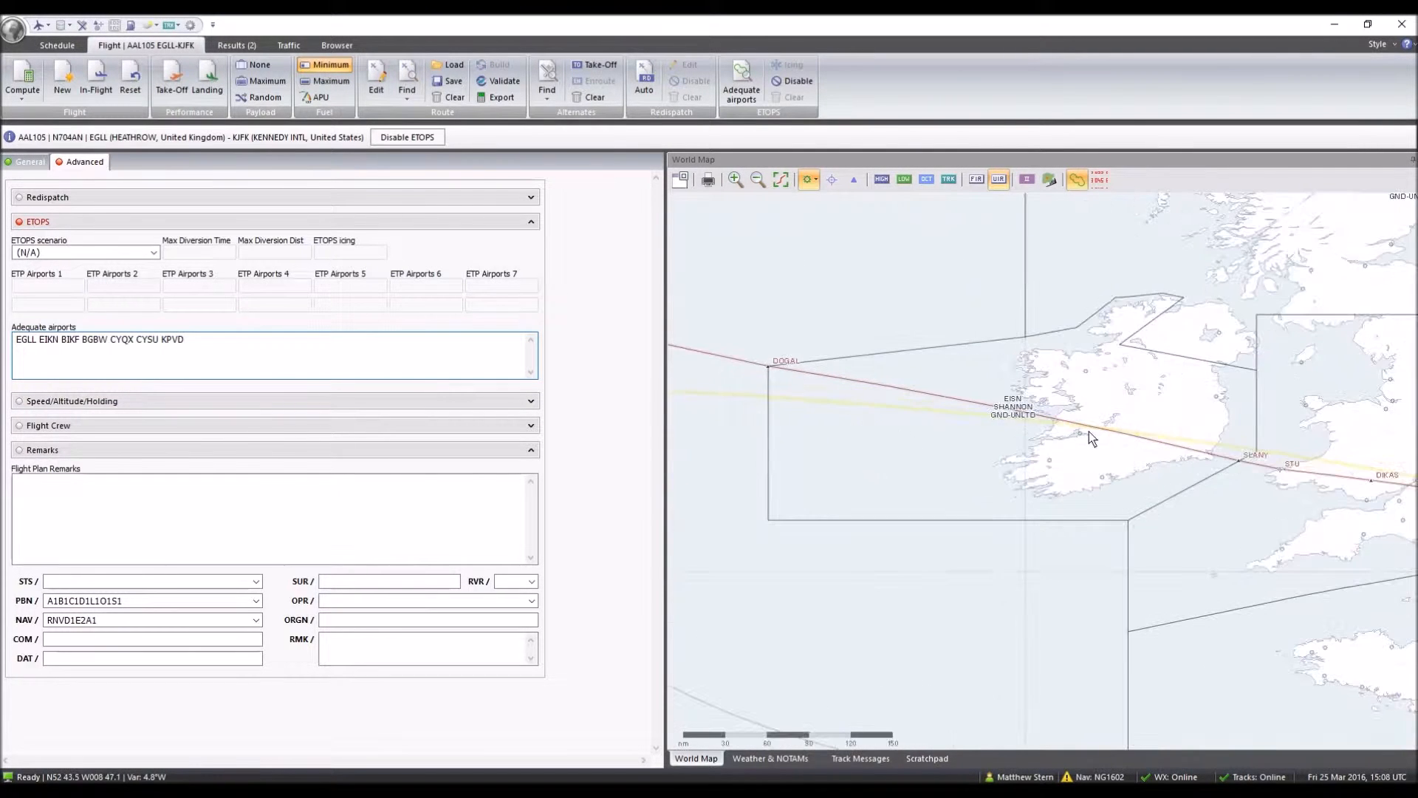
scroll(1088, 434, up, 1)
scroll(1082, 476, up, 2)
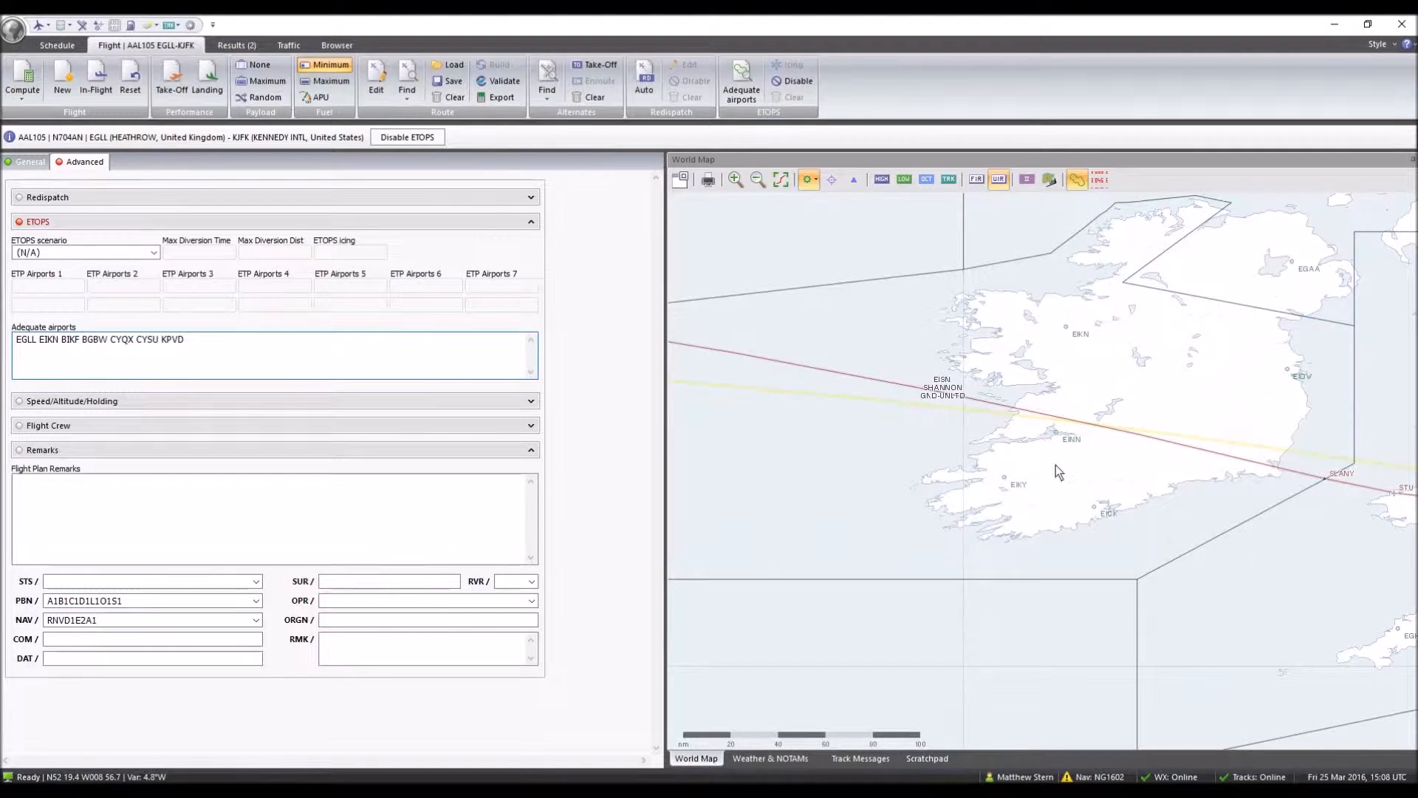
mouse_move(1083, 335)
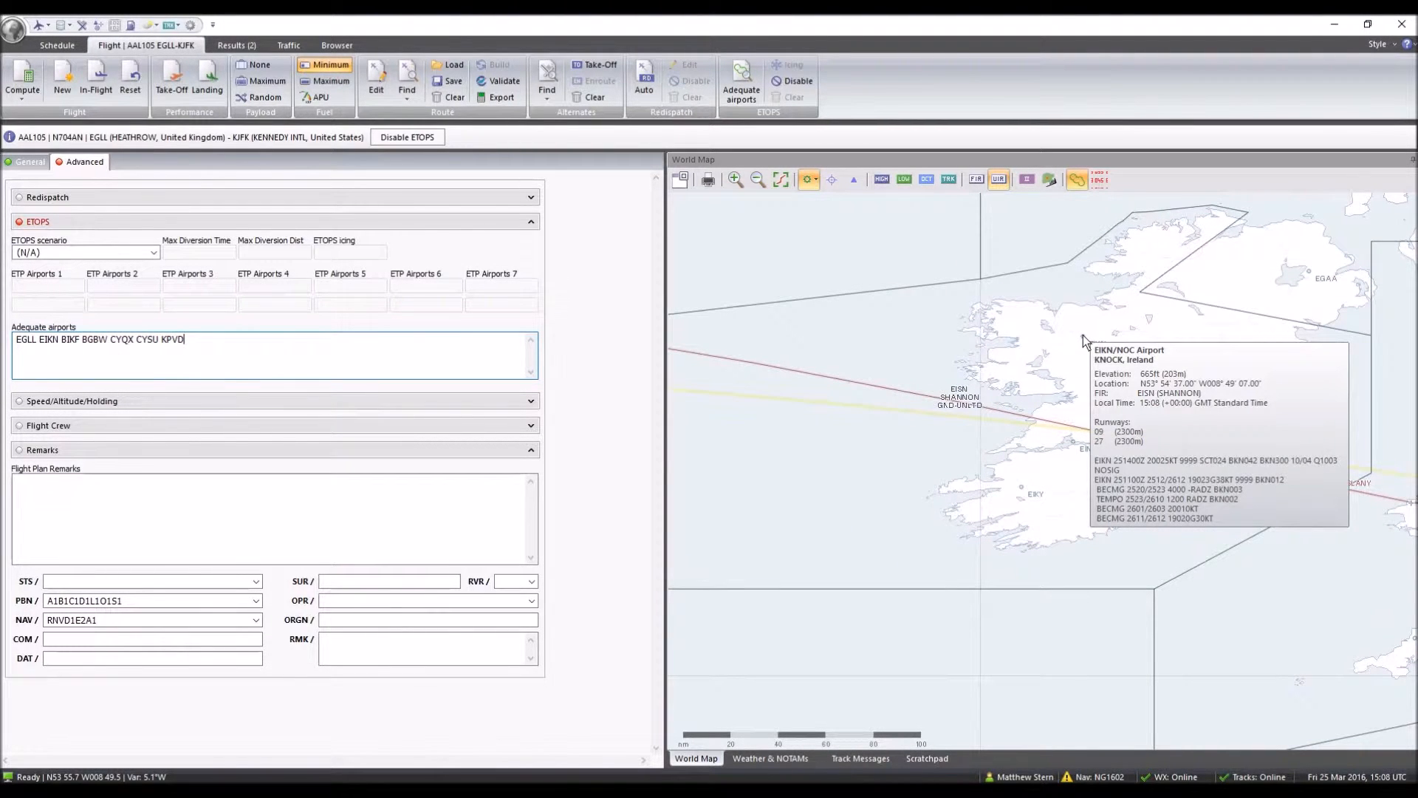
scroll(867, 356, down, 3)
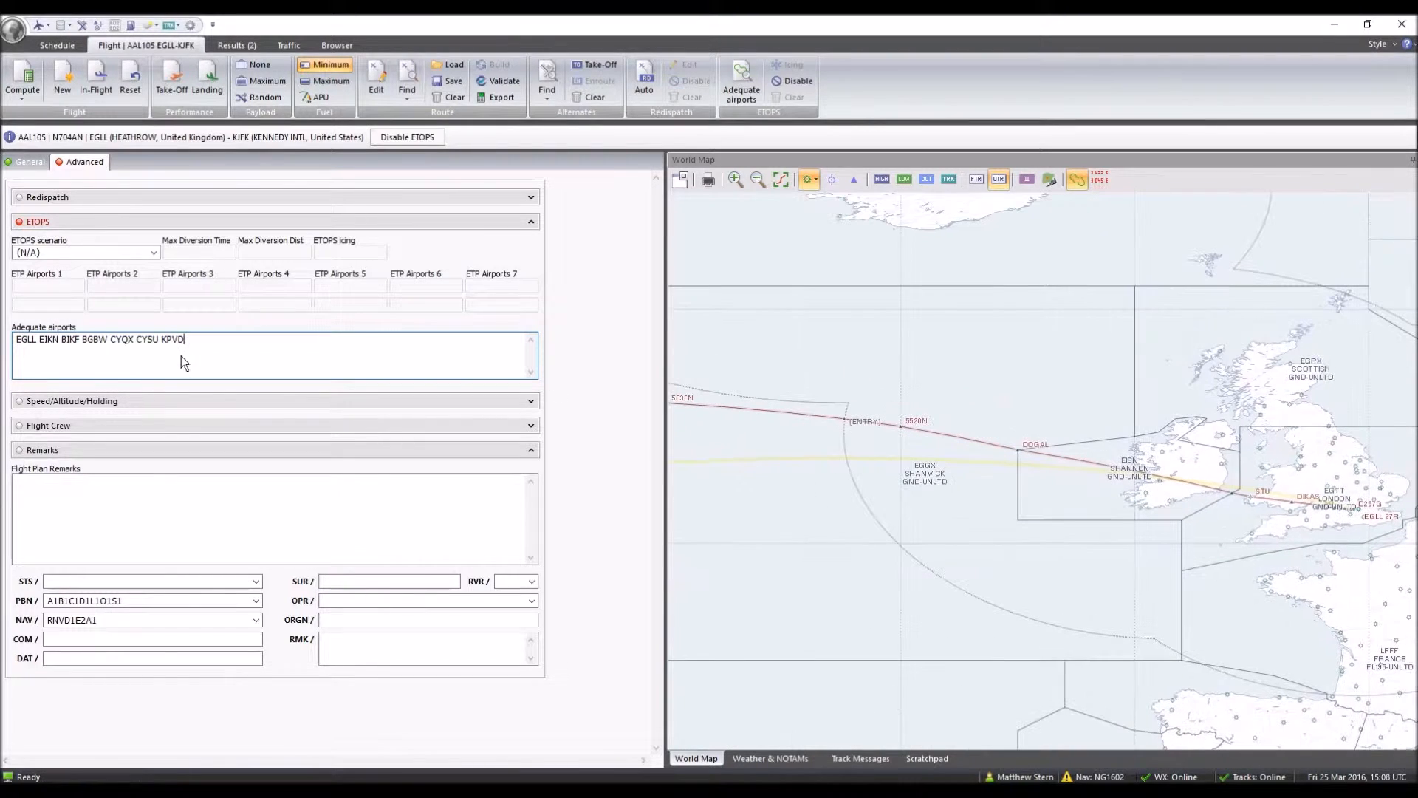
Select the ETOPS 120 scenario and set the first ETP airport to EIKN from the adequate airports
double_click(44, 340)
key(ctrl+c)
click(102, 254)
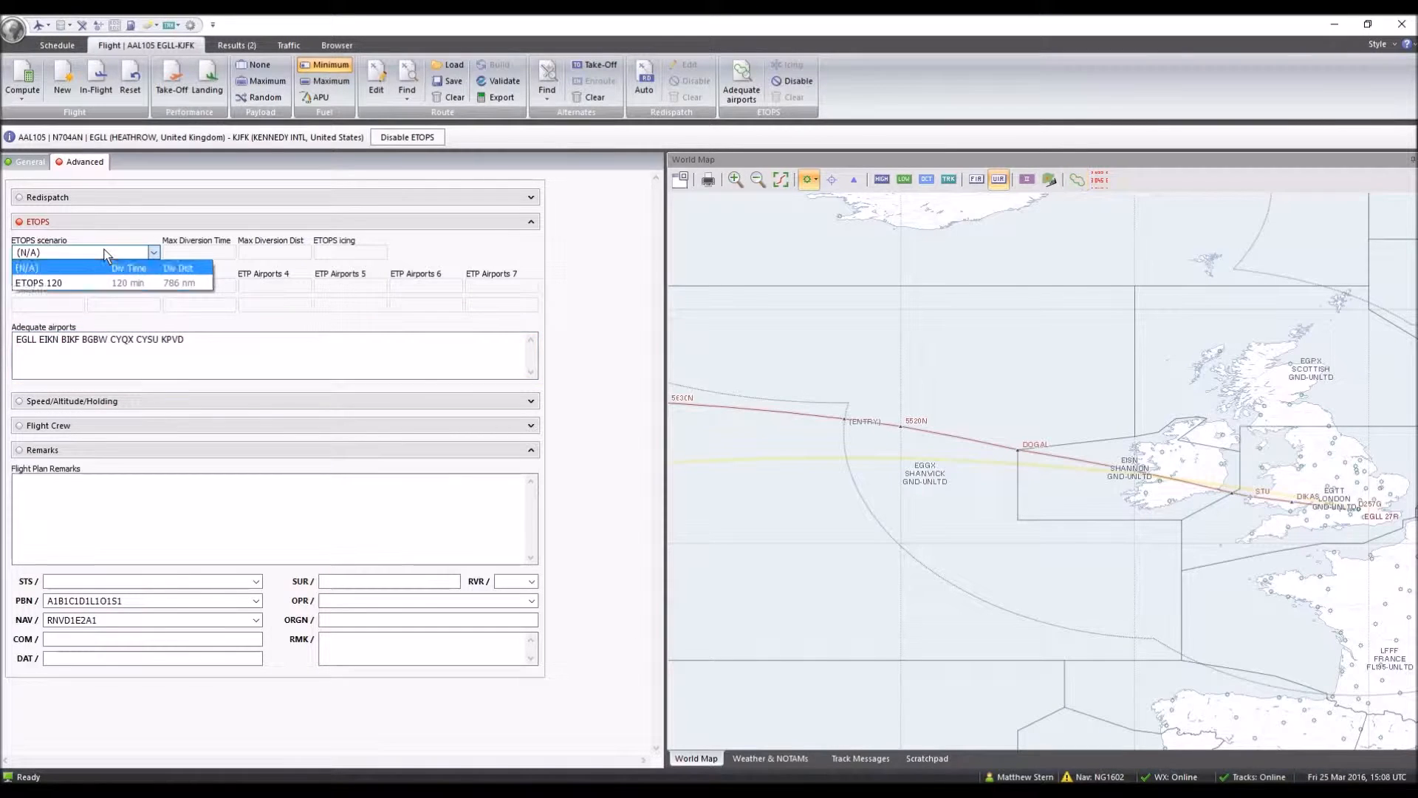
click(93, 281)
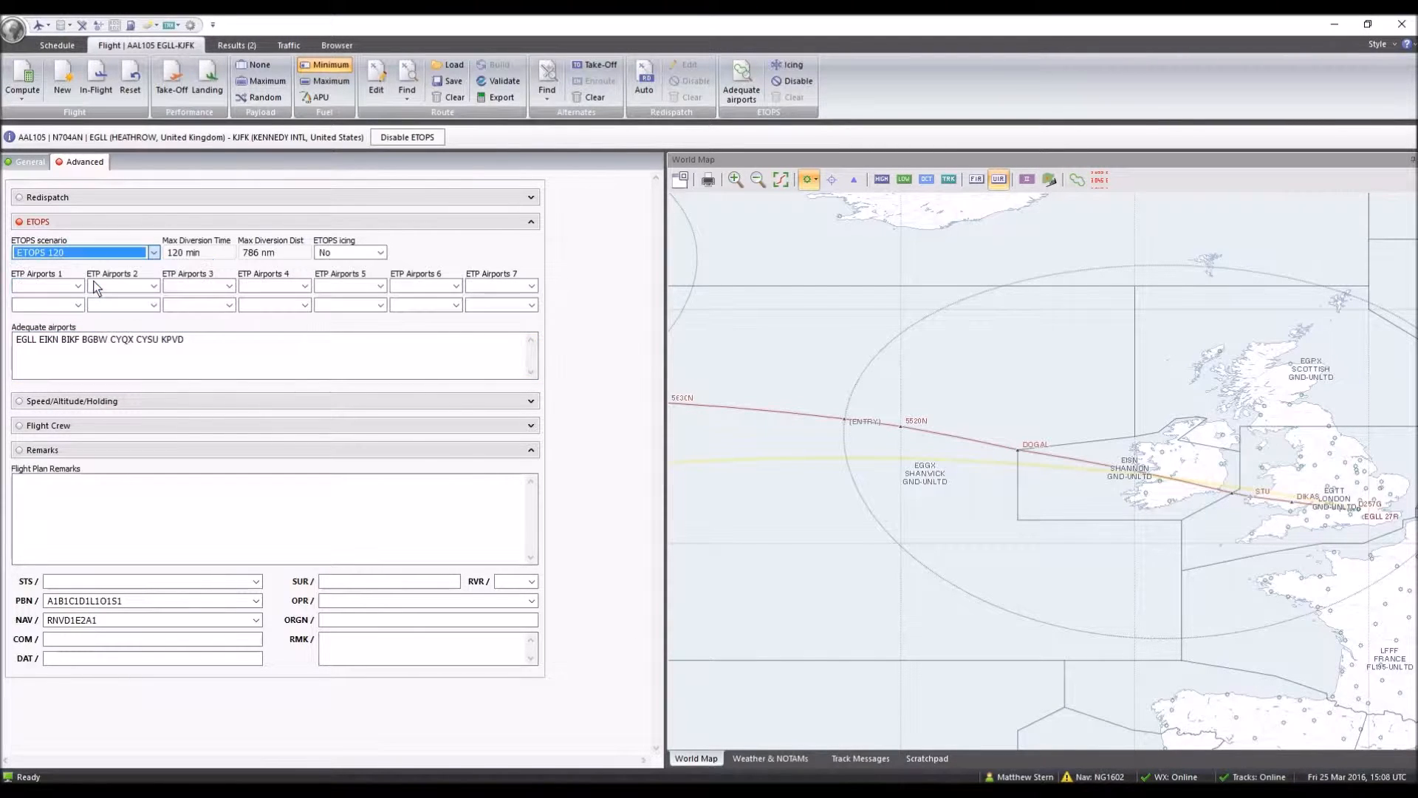
click(51, 286)
key(ctrl+v)
click(260, 344)
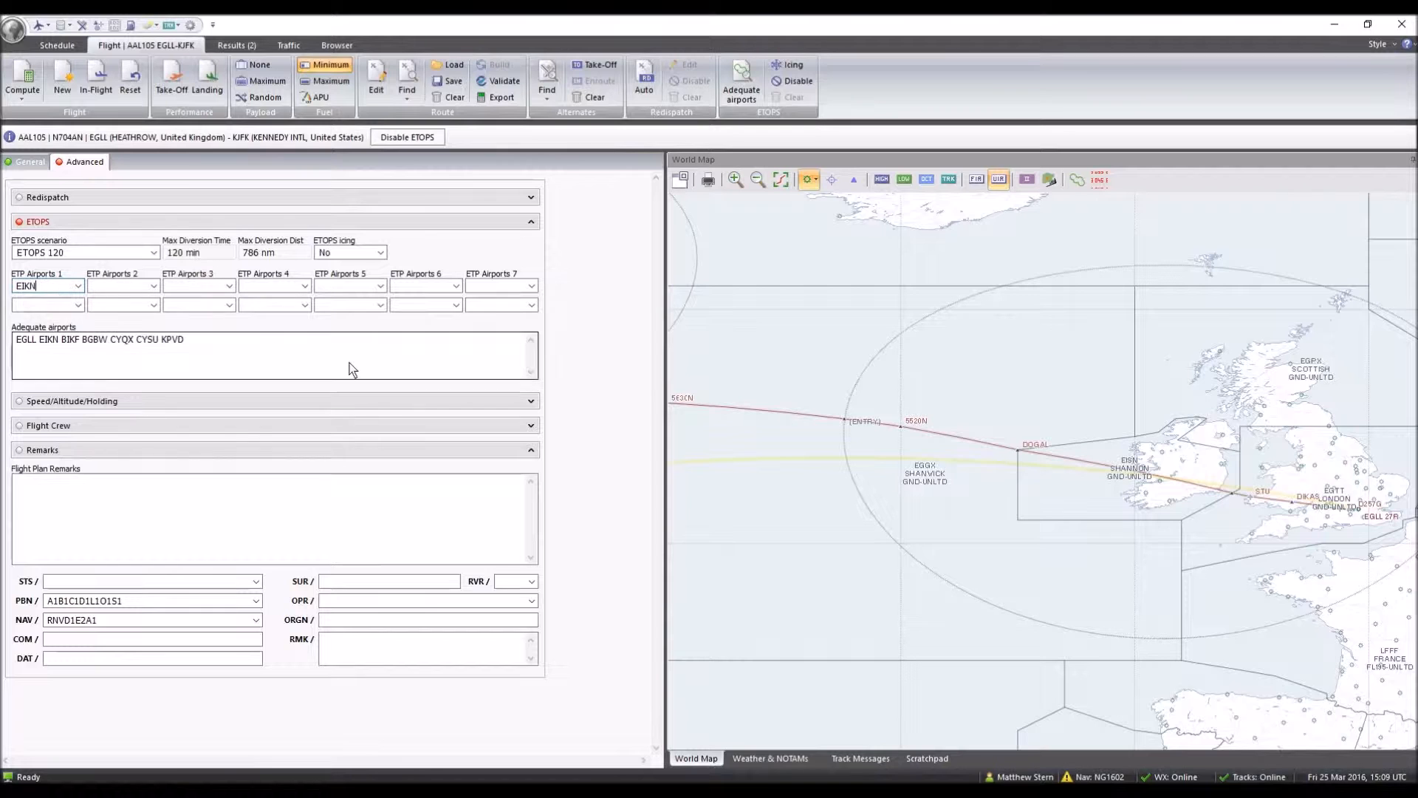
Examine the 120-minute range circle around EIKN against the planned North Atlantic route on the world map
scroll(749, 417, down, 2)
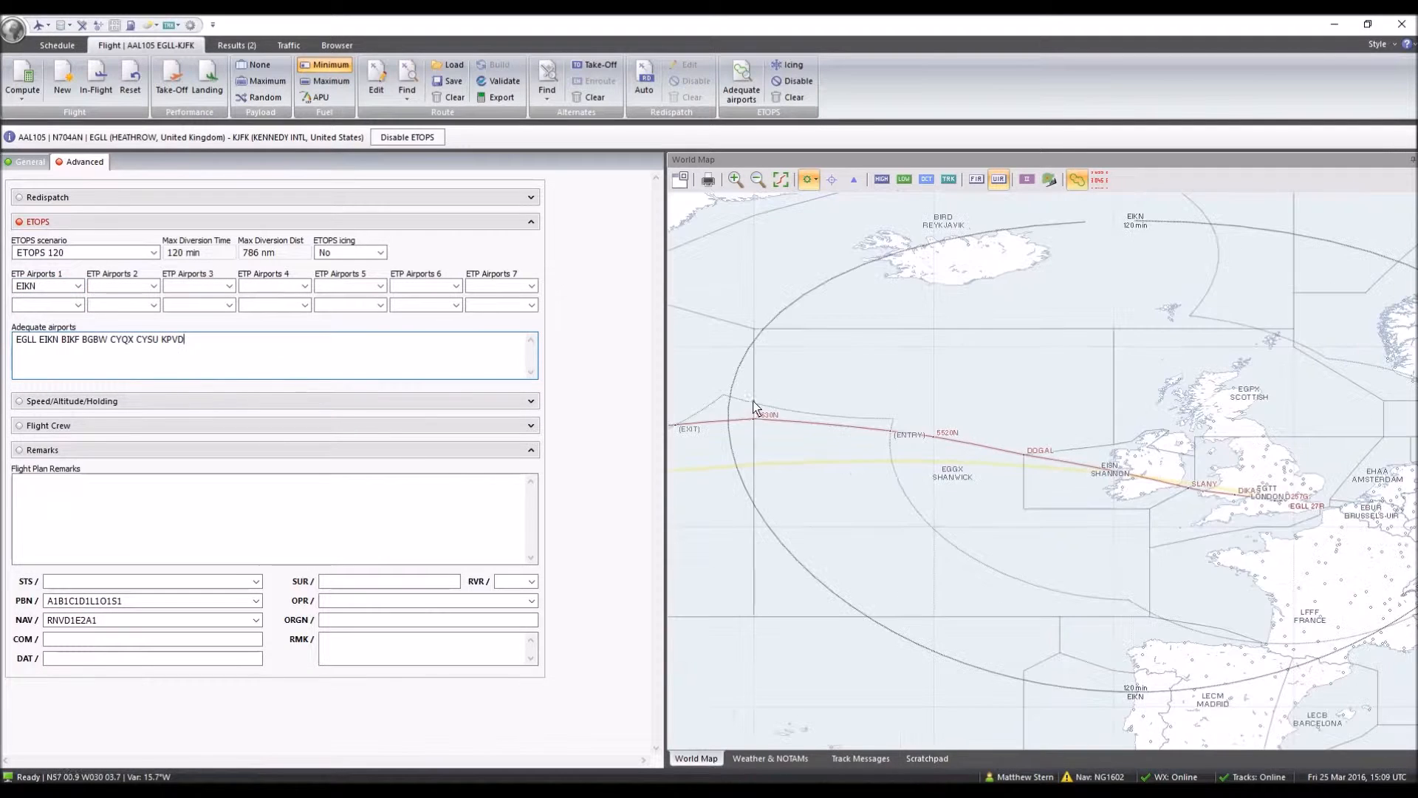
drag(776, 439, 1071, 453)
drag(1329, 484, 1310, 478)
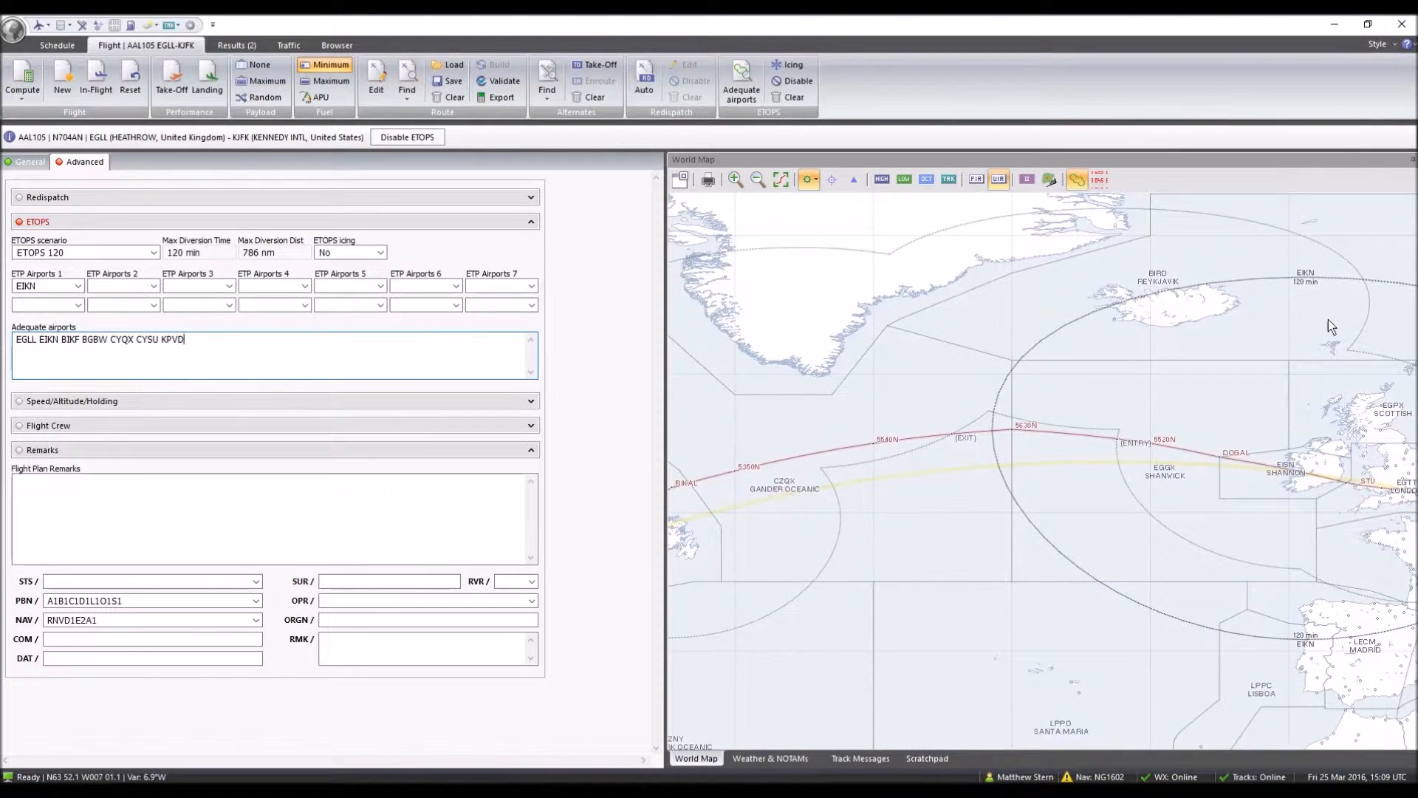
drag(1118, 499, 1059, 472)
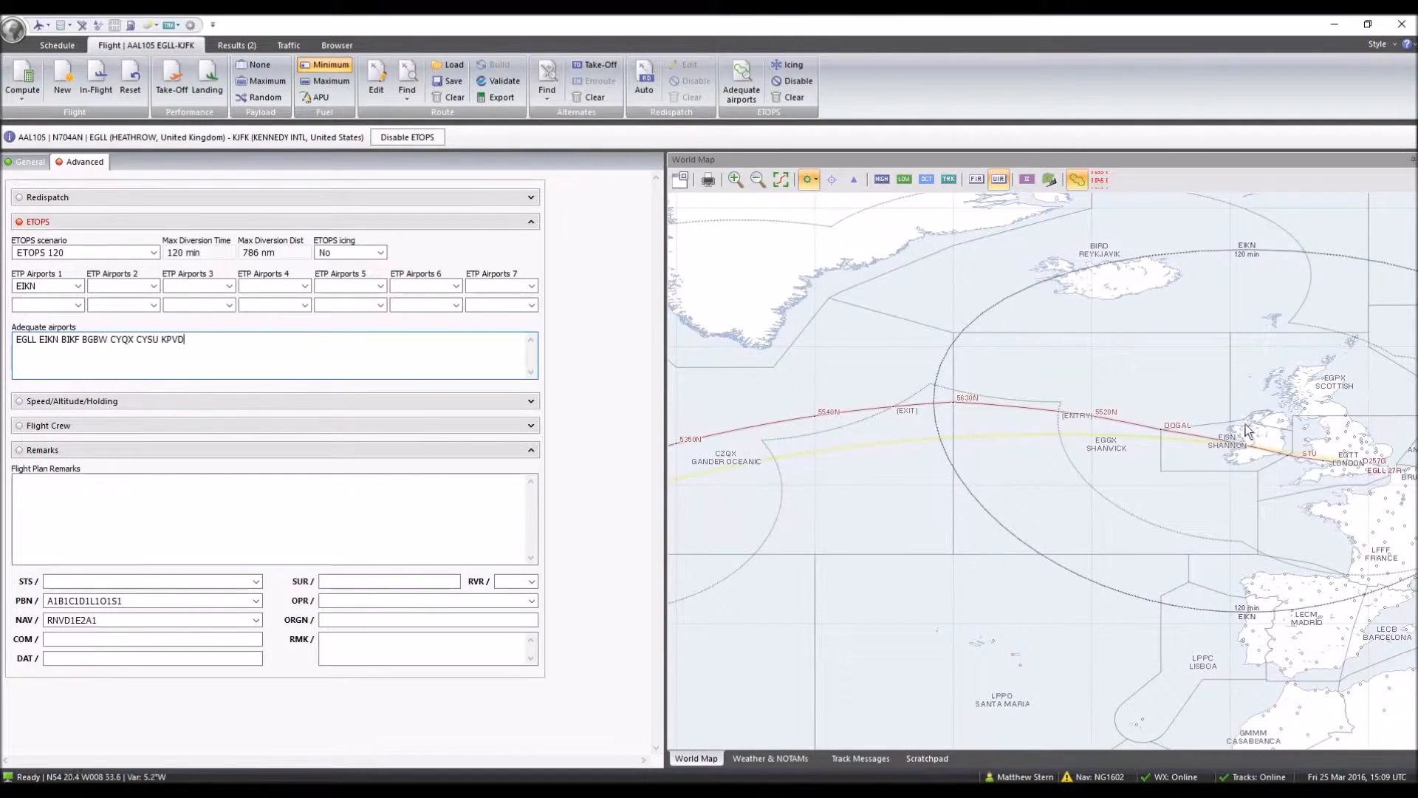
drag(1199, 367, 1066, 351)
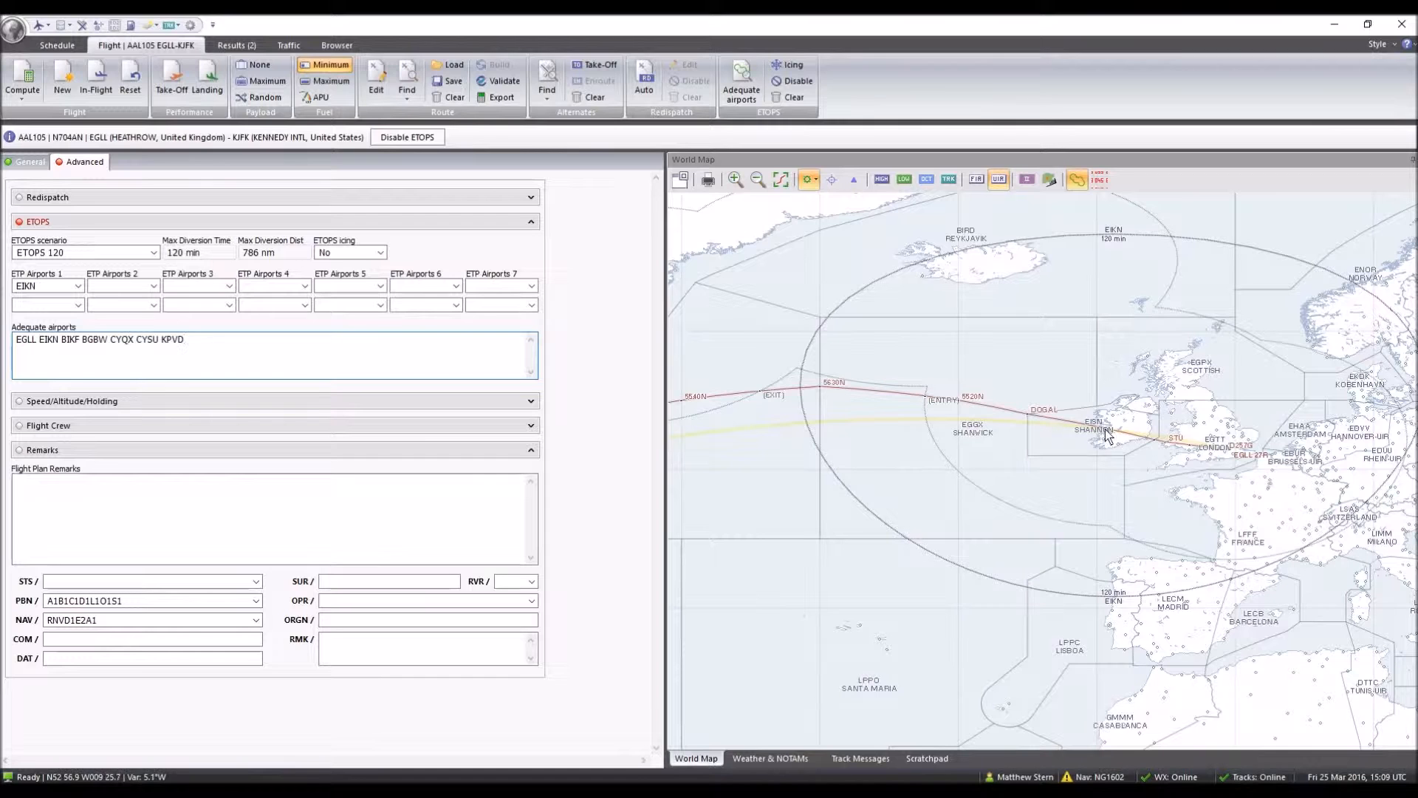
scroll(842, 436, down, 2)
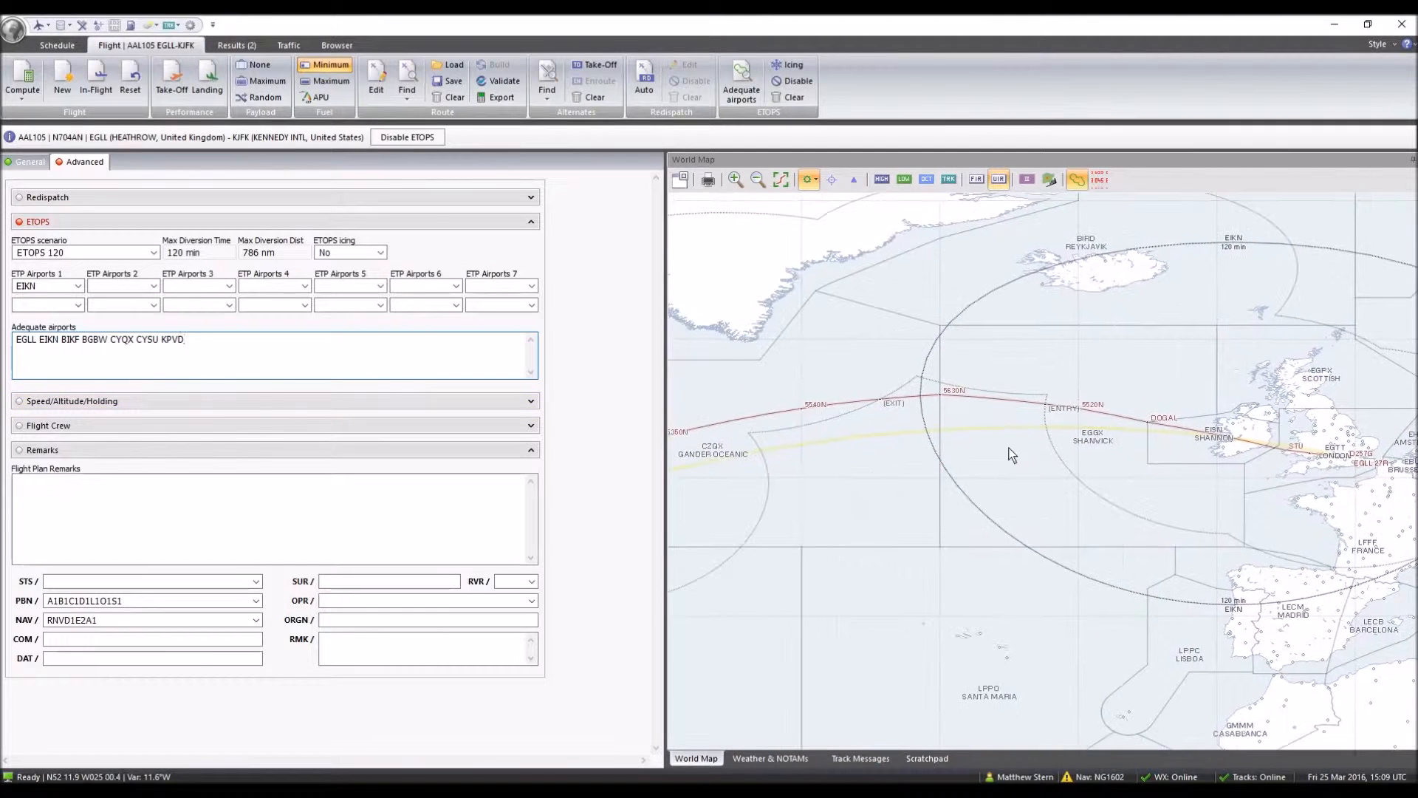
scroll(885, 457, up, 2)
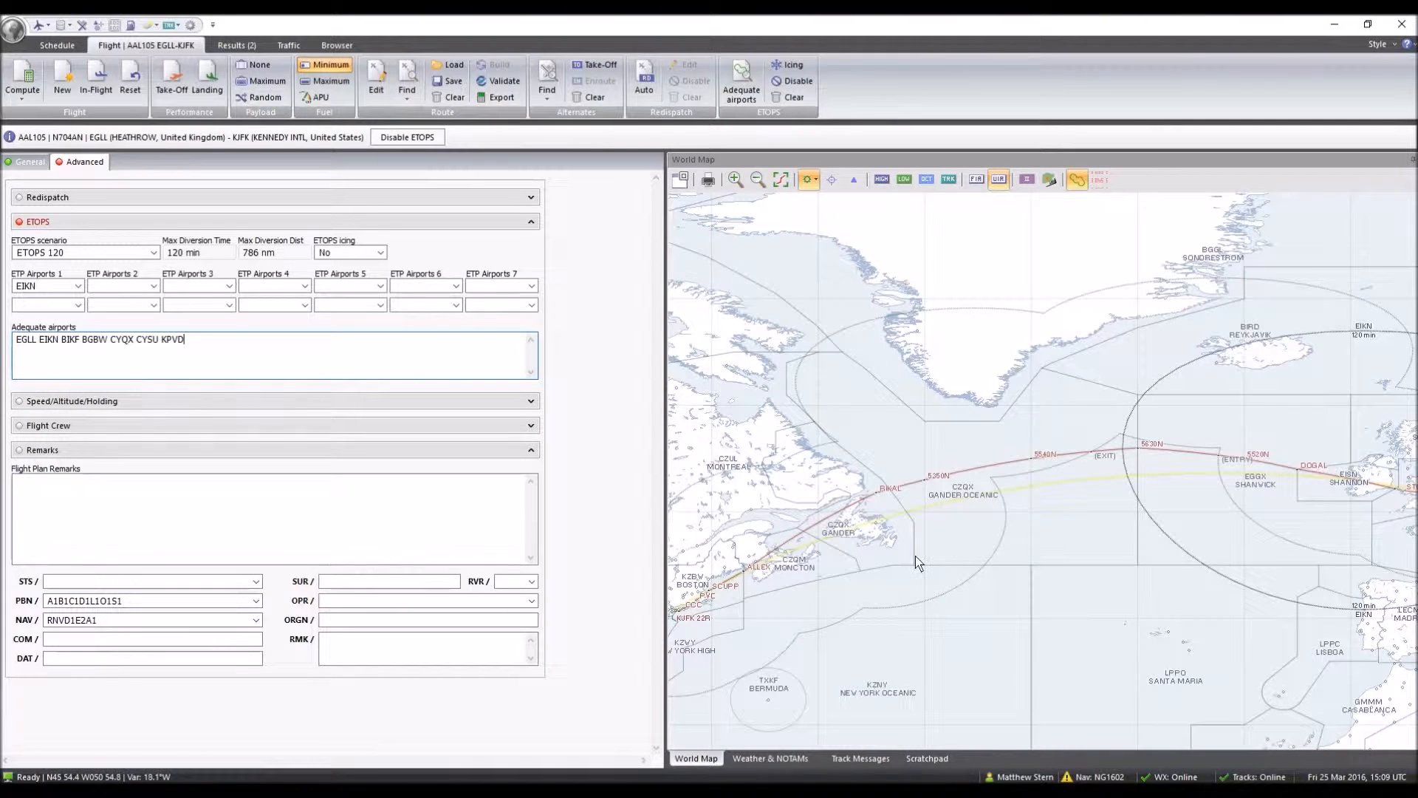
Locate the adequate airport CYQX (Gander) on the map and enter CYQX as the second ETP airport
click(133, 341)
drag(134, 340, 116, 342)
scroll(881, 548, up, 5)
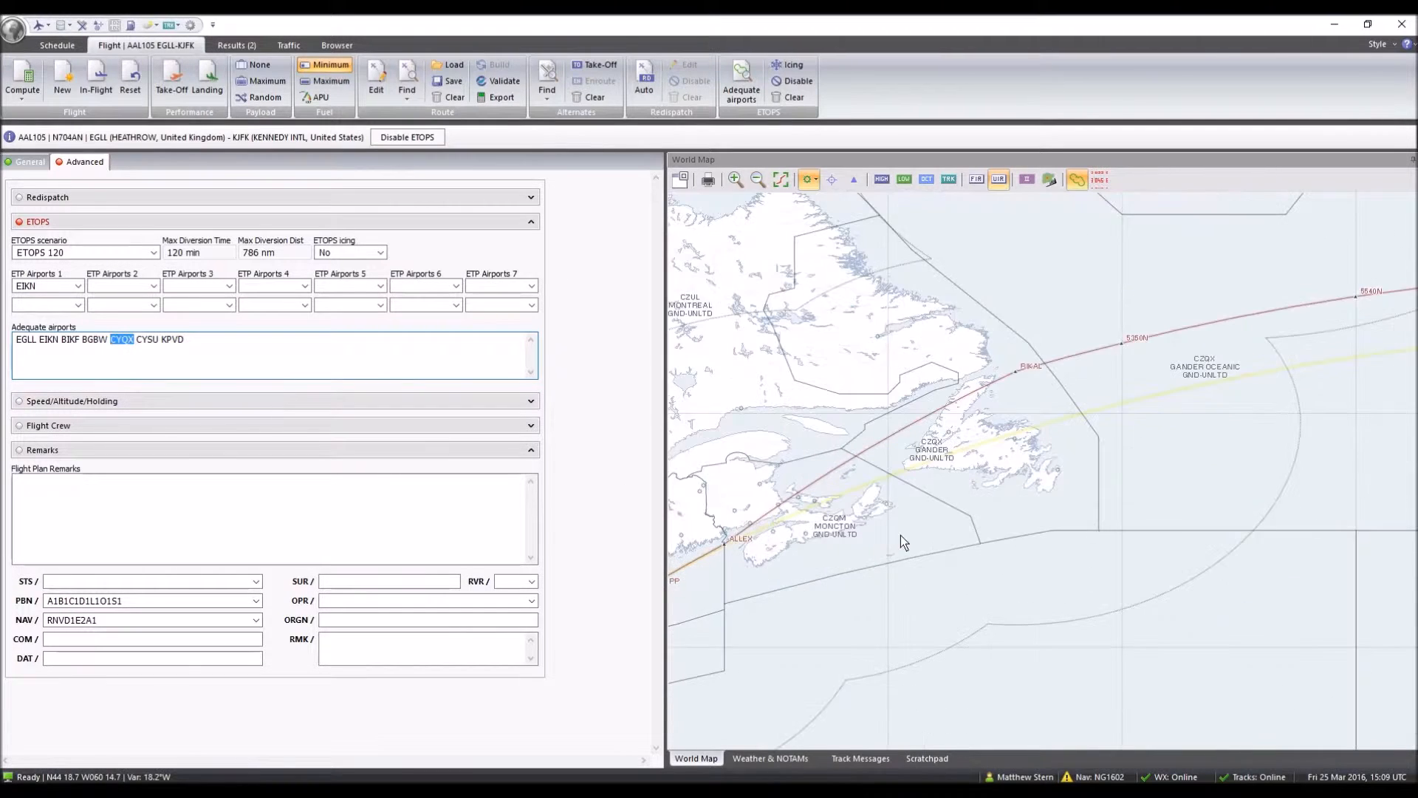
scroll(1019, 432, up, 2)
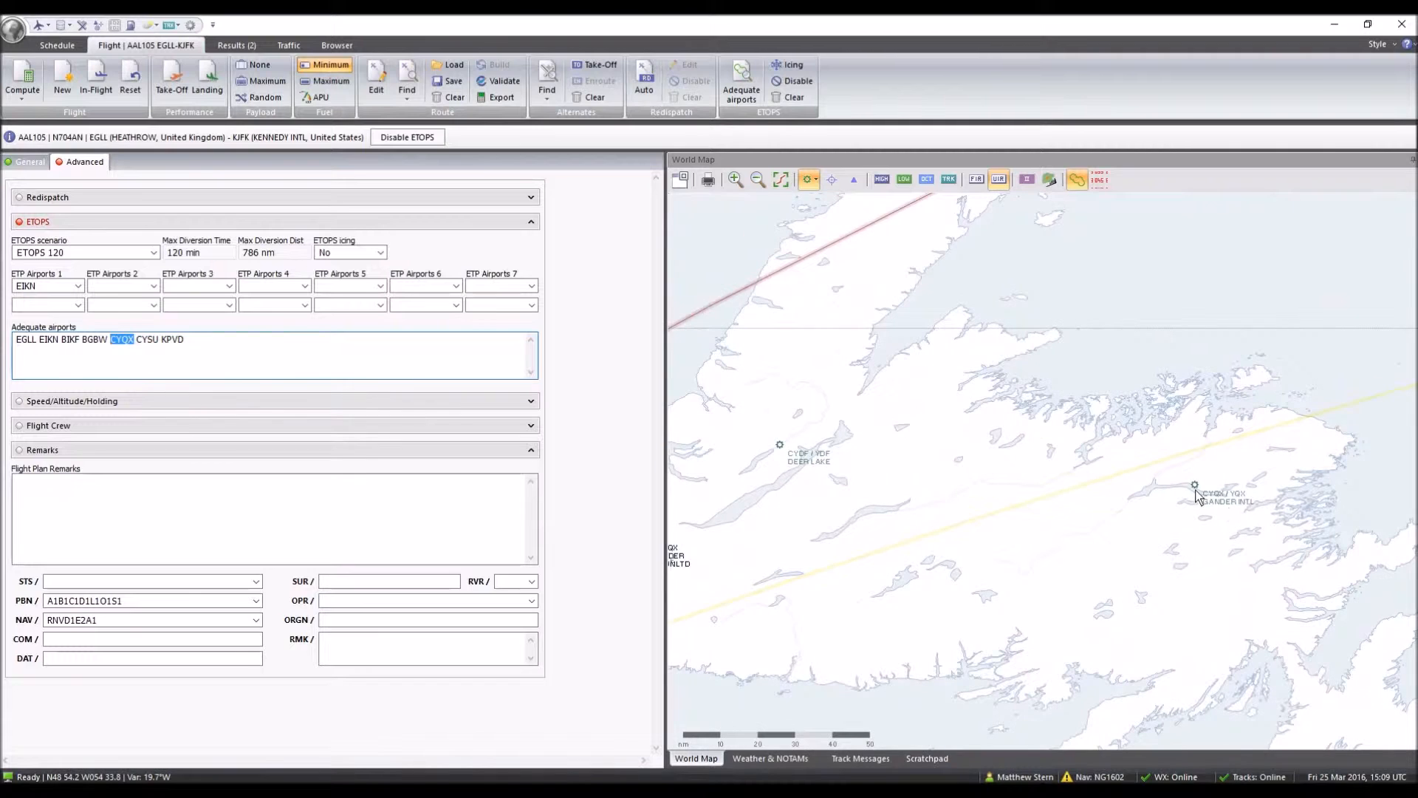
mouse_move(1178, 488)
scroll(969, 563, down, 5)
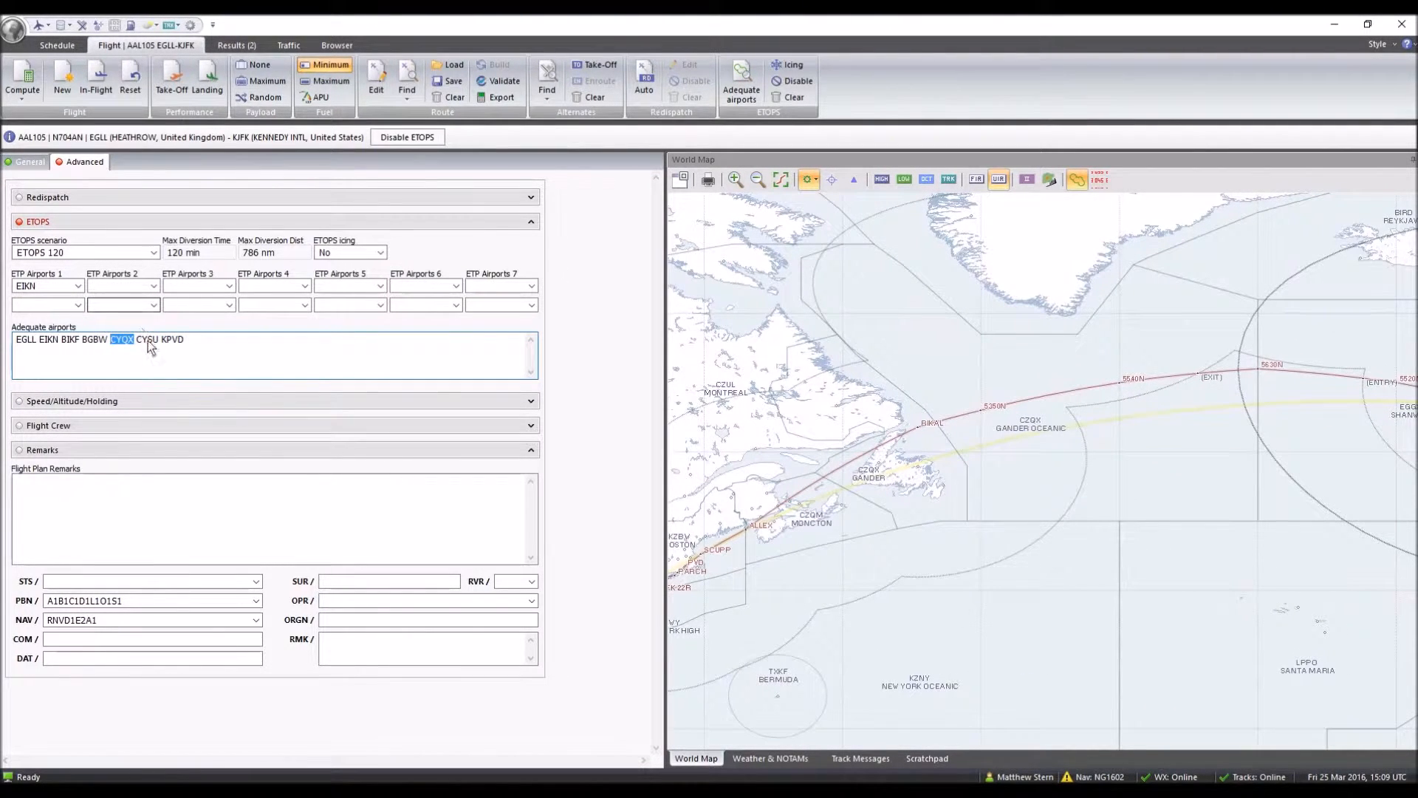
click(130, 298)
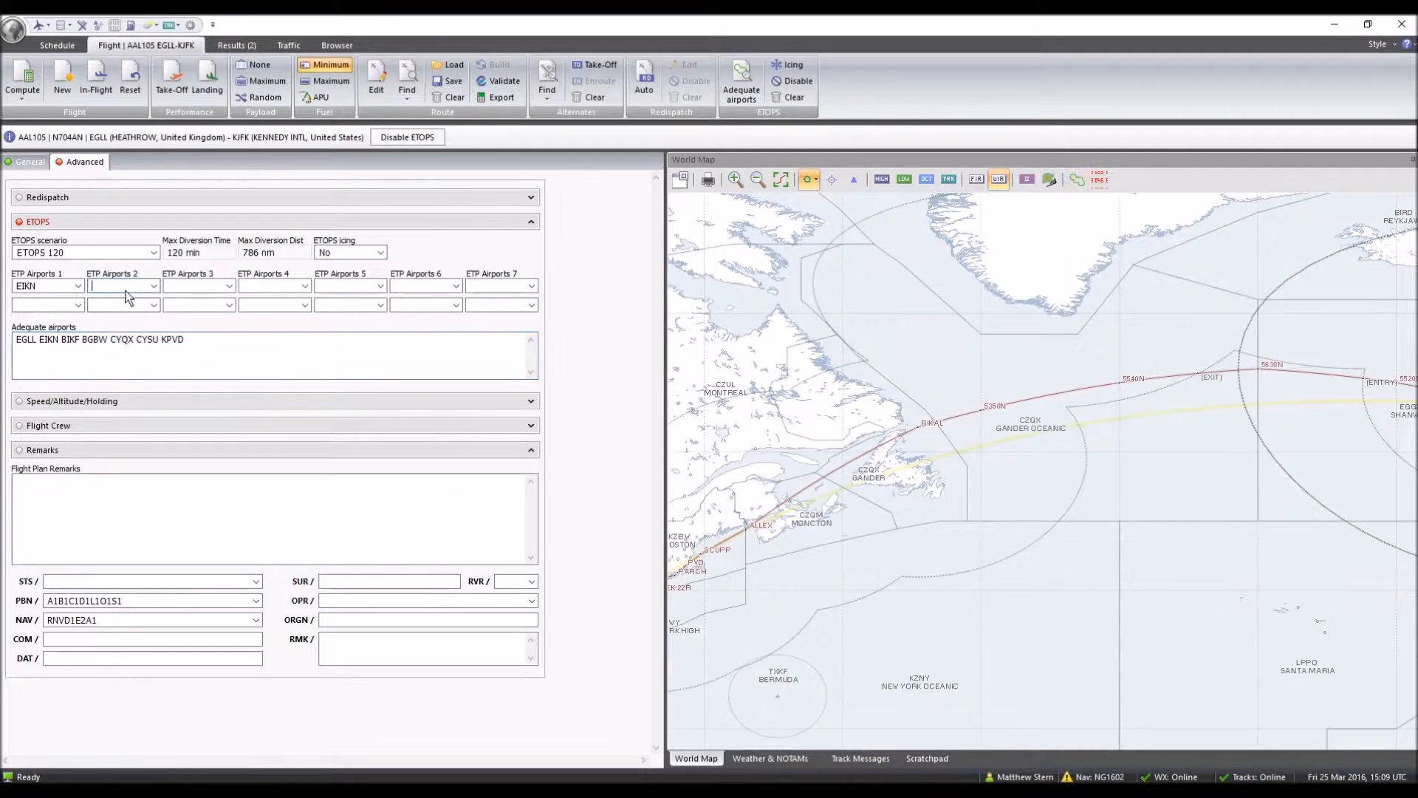
text(CYQX)
click(240, 376)
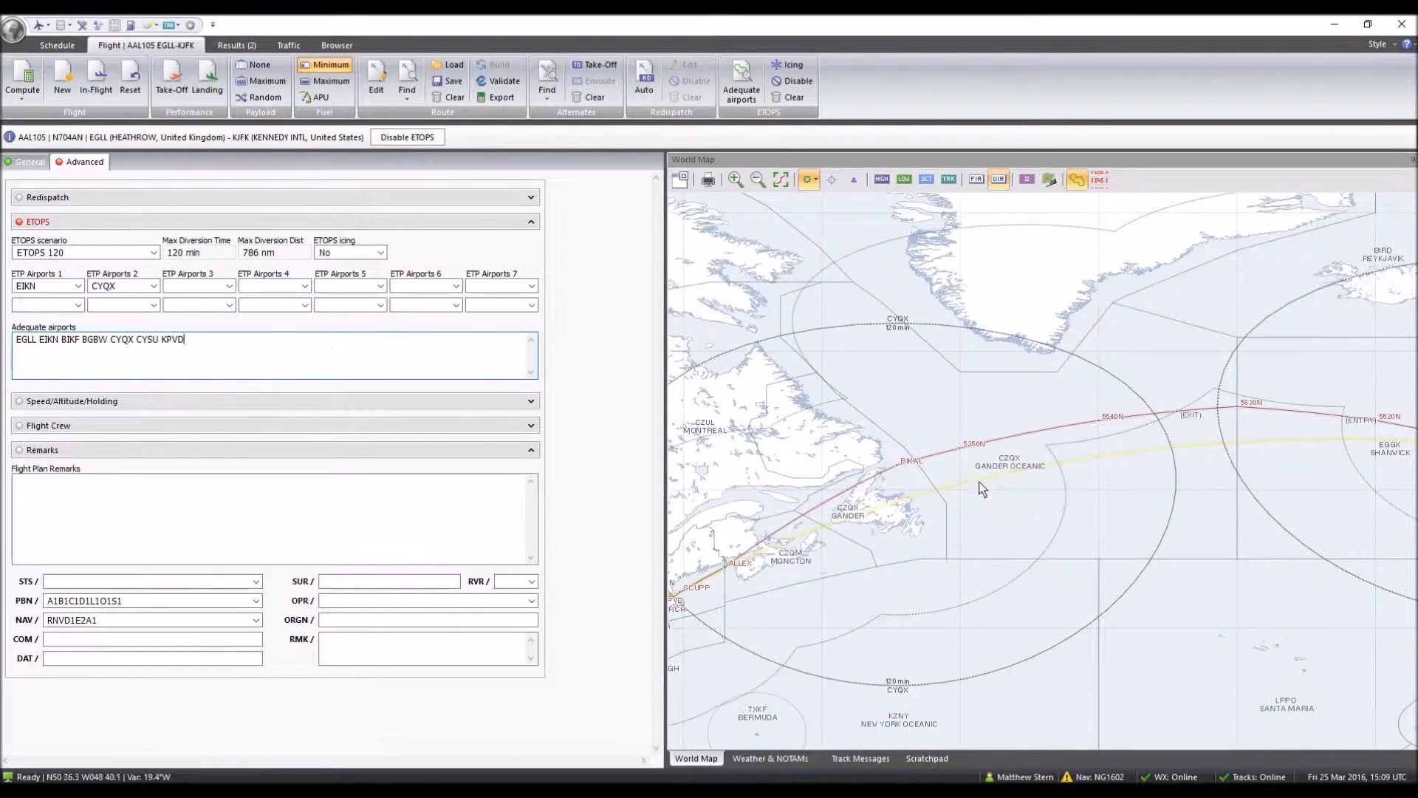
Examine the route coverage between the CYQX and EIKN 120-minute circles and the area around southern Greenland
scroll(976, 477, down, 1)
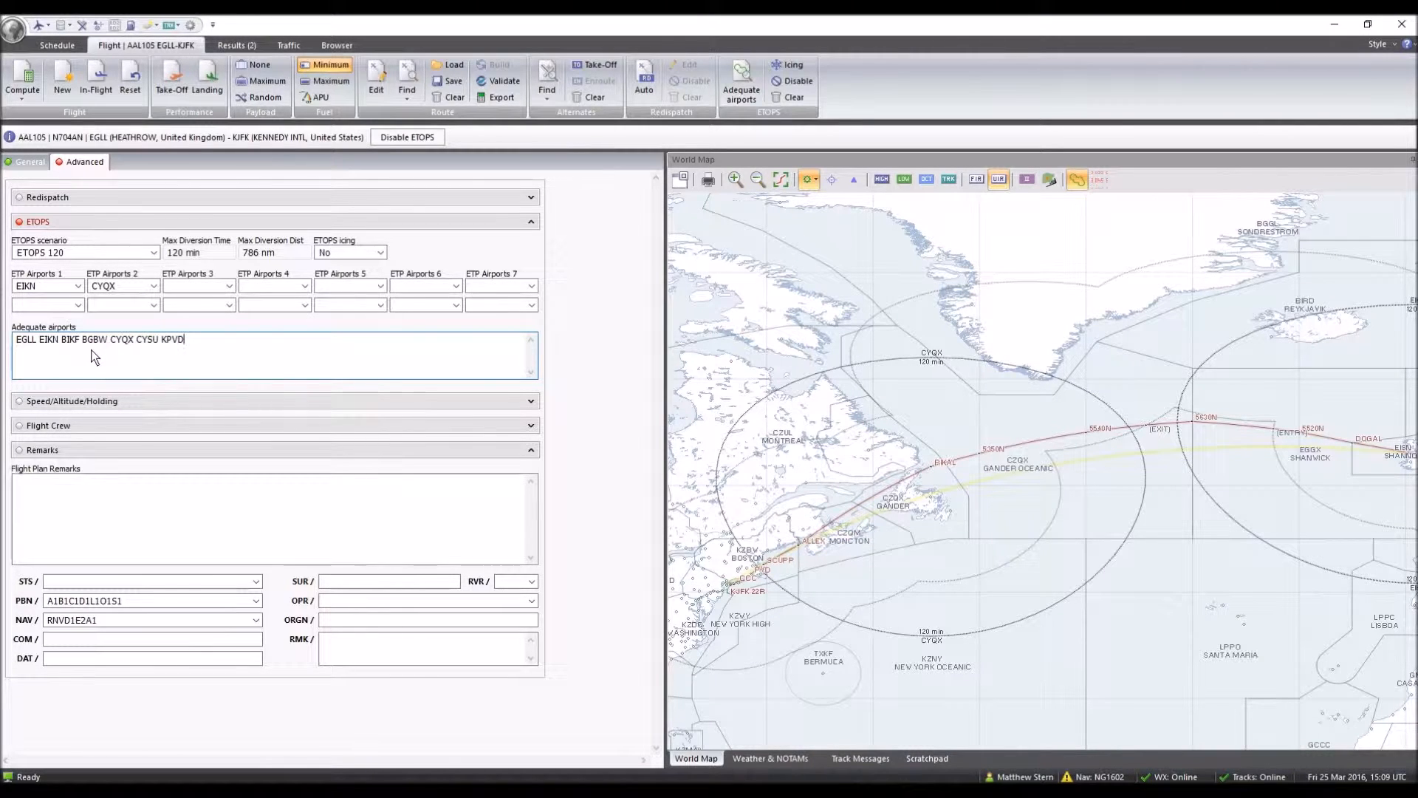
drag(1060, 508, 996, 515)
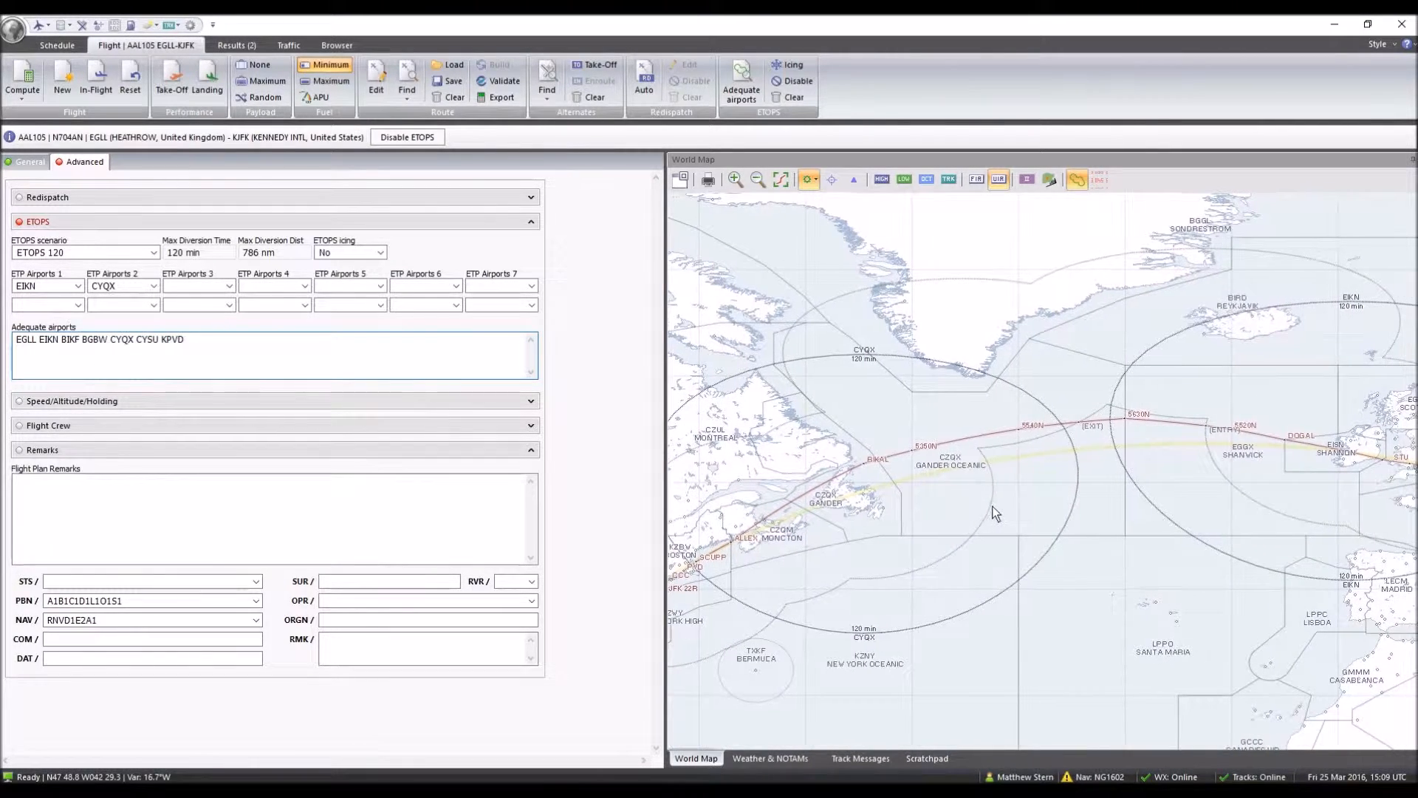
scroll(993, 378, up, 1)
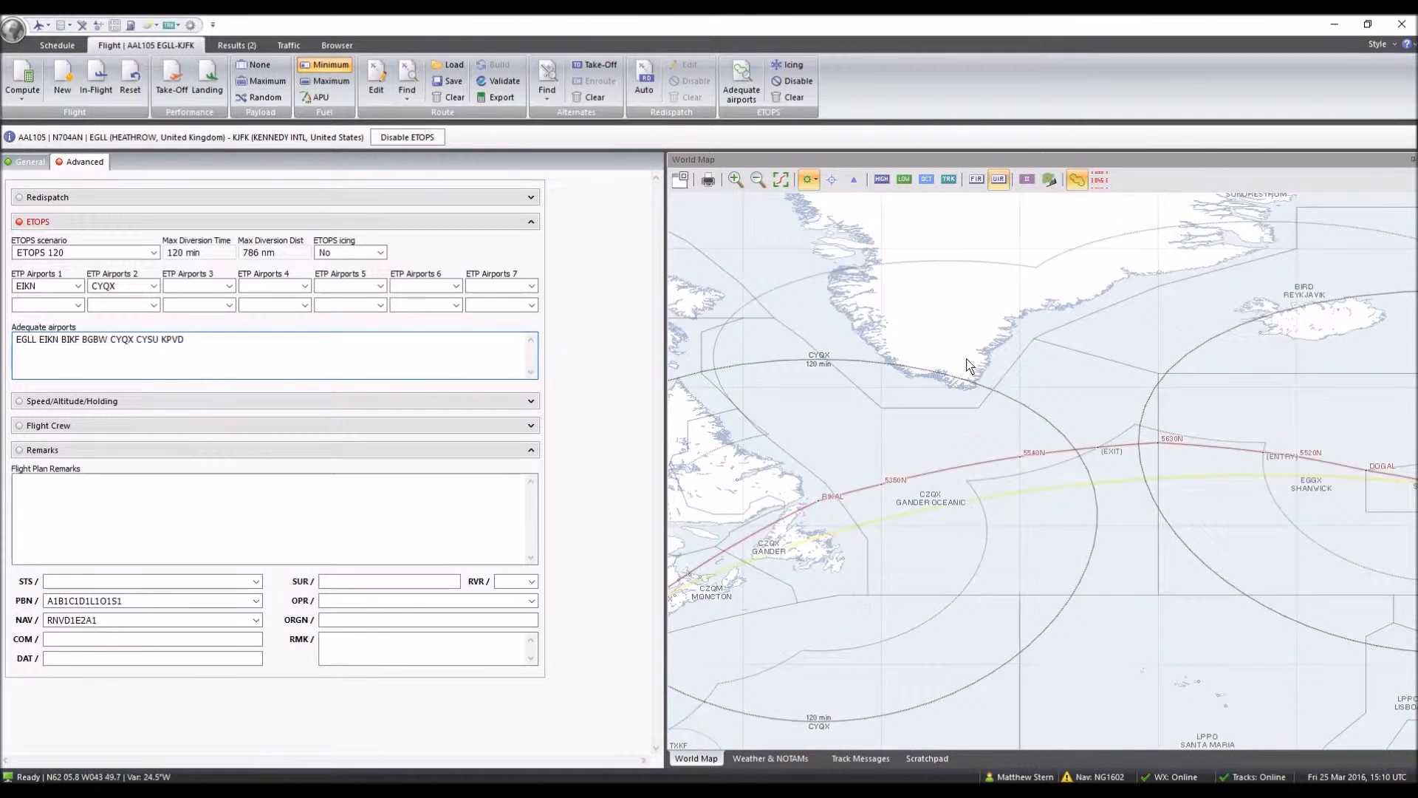
scroll(992, 378, up, 4)
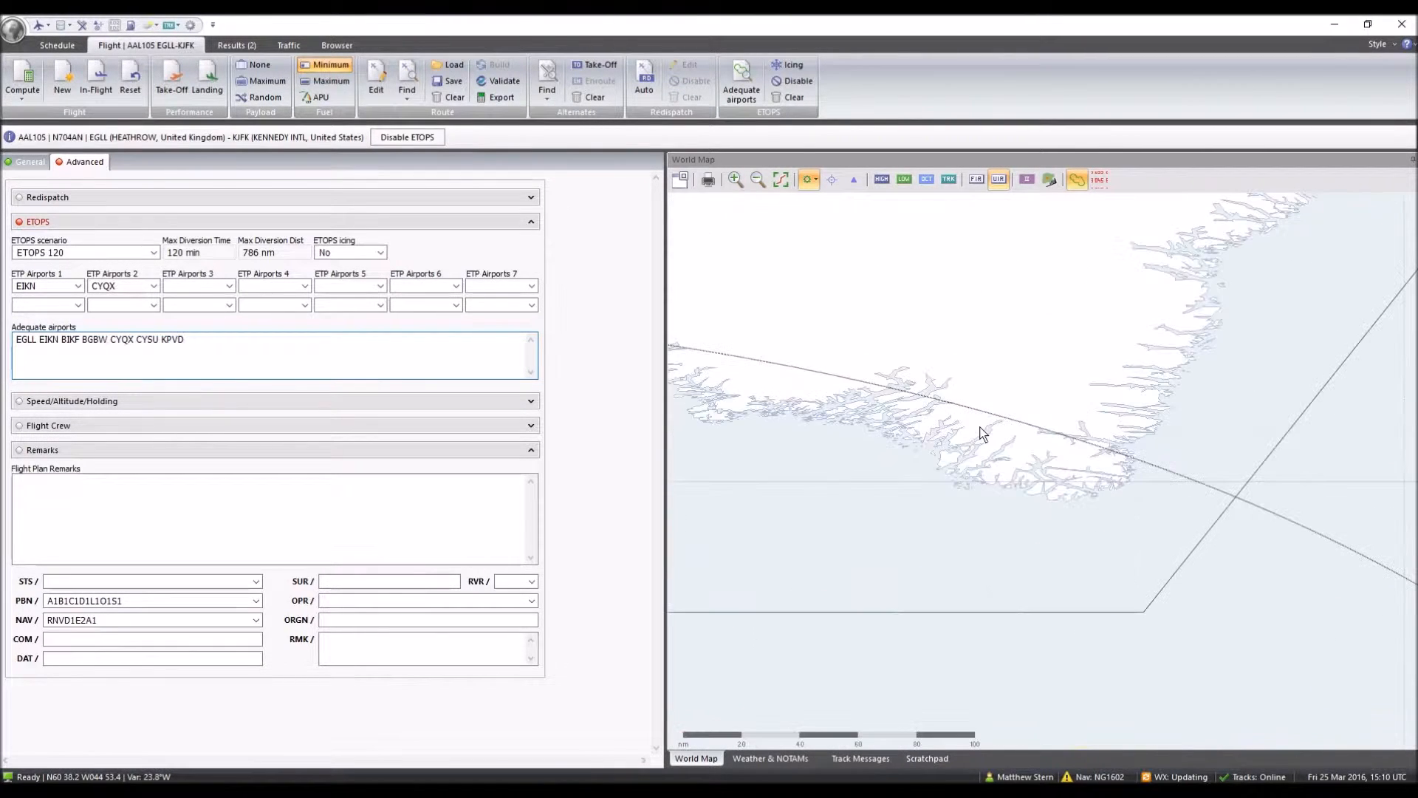
scroll(982, 434, down, 4)
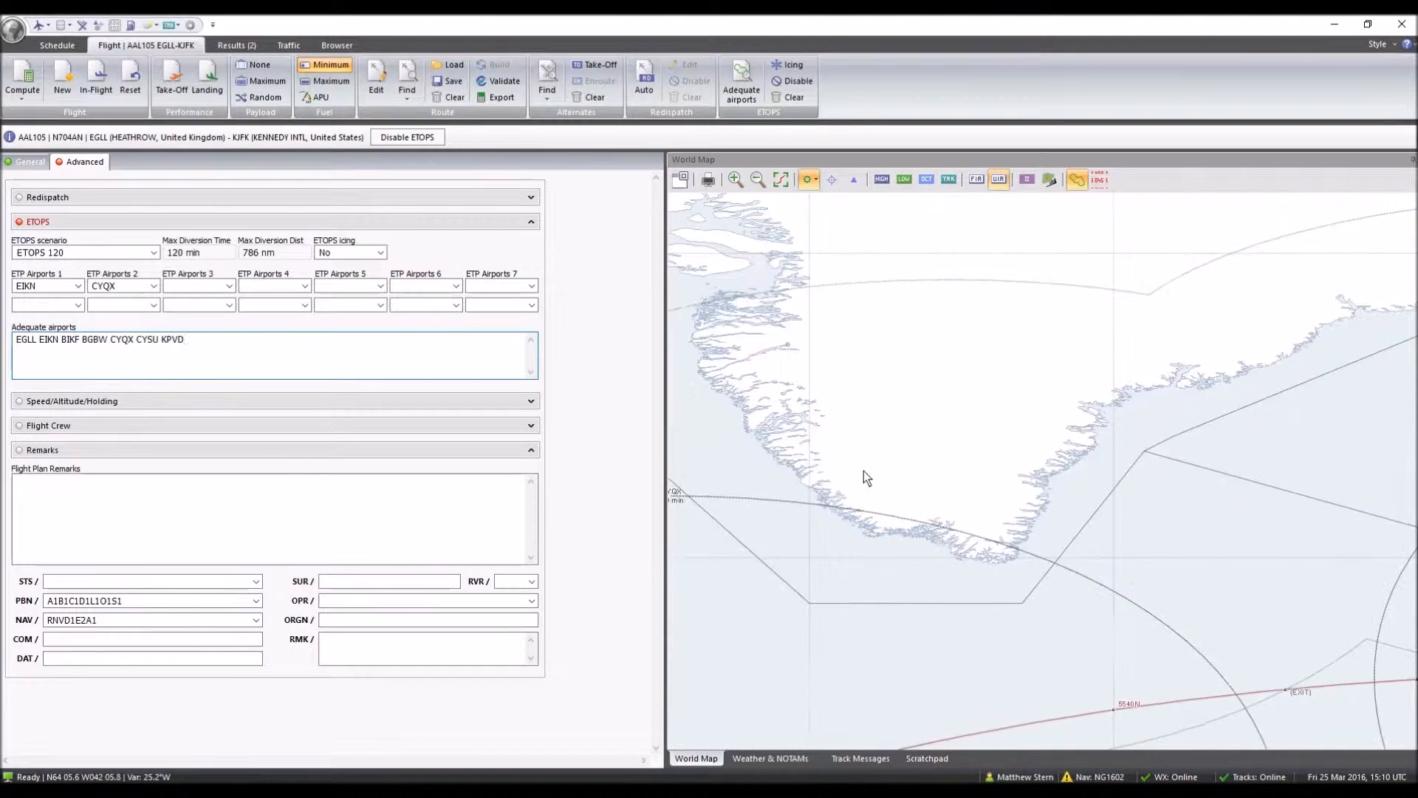
drag(863, 471, 782, 473)
mouse_move(1285, 484)
mouse_down()
mouse_move(909, 548)
mouse_move(1091, 477)
mouse_move(1153, 354)
mouse_up()
mouse_move(835, 452)
mouse_down()
mouse_move(786, 463)
mouse_move(982, 291)
mouse_move(1046, 295)
mouse_up()
Replace the second ETP airport with BGBW from the adequate airports
click(107, 286)
mouse_move(74, 286)
key(Delete)
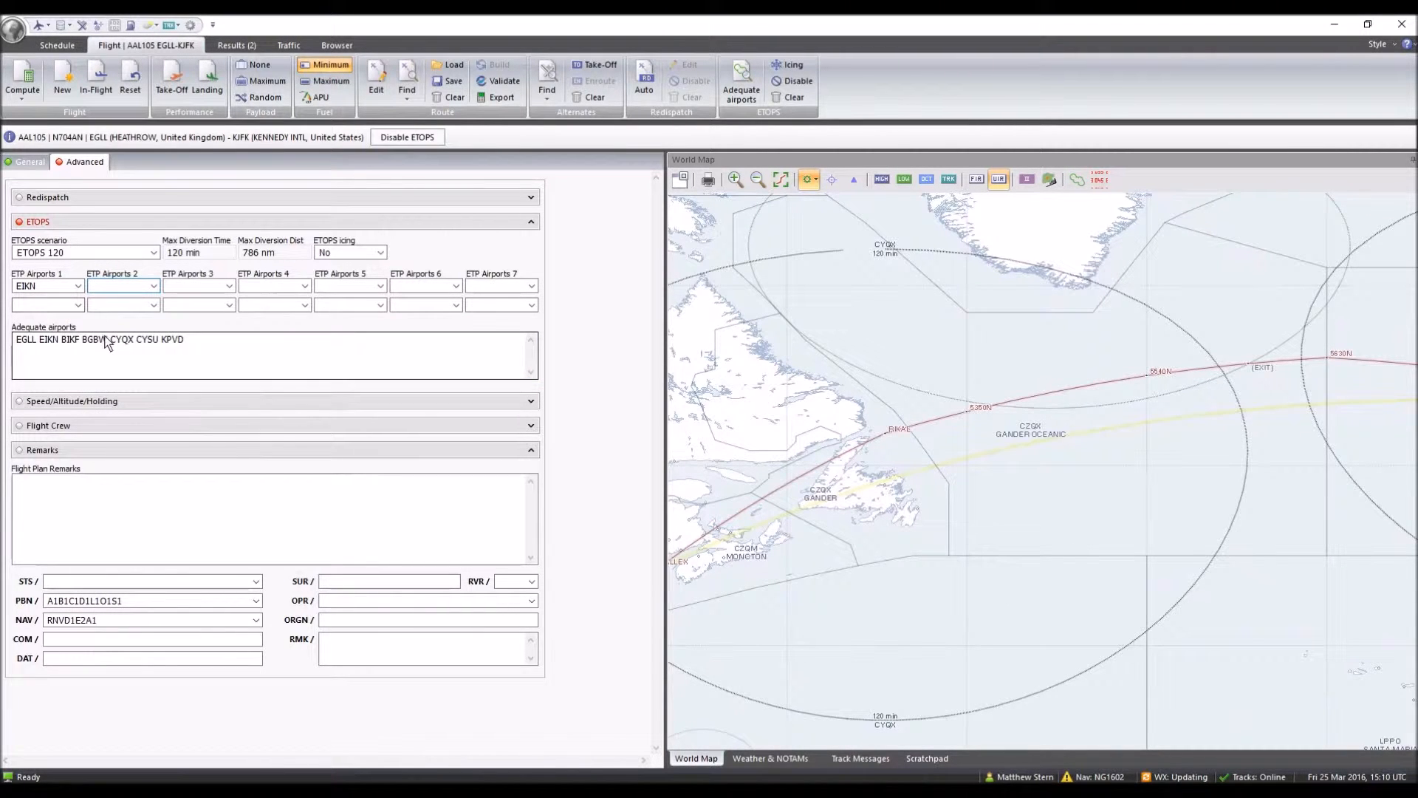
drag(83, 340, 110, 341)
key(ctrl+c)
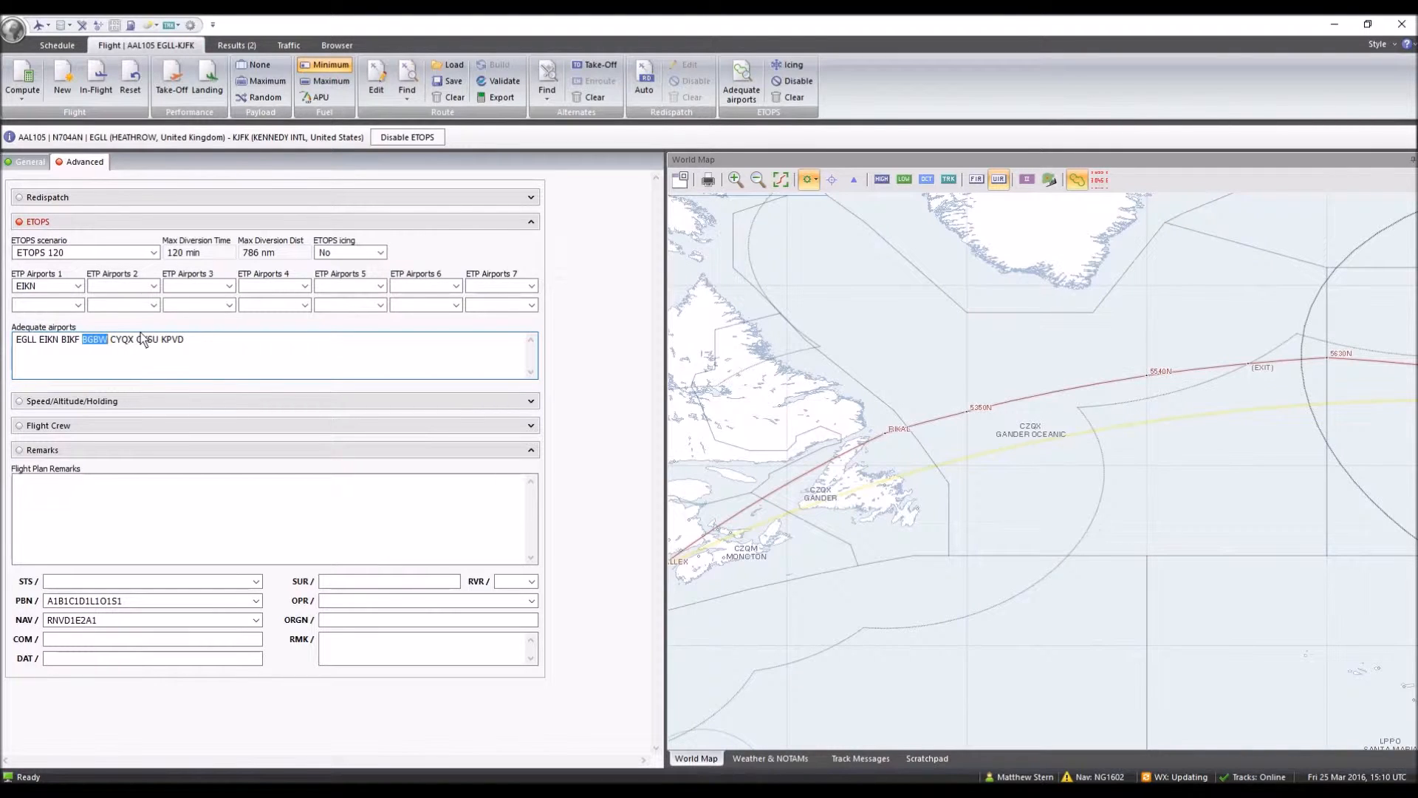
click(131, 286)
key(ctrl+v)
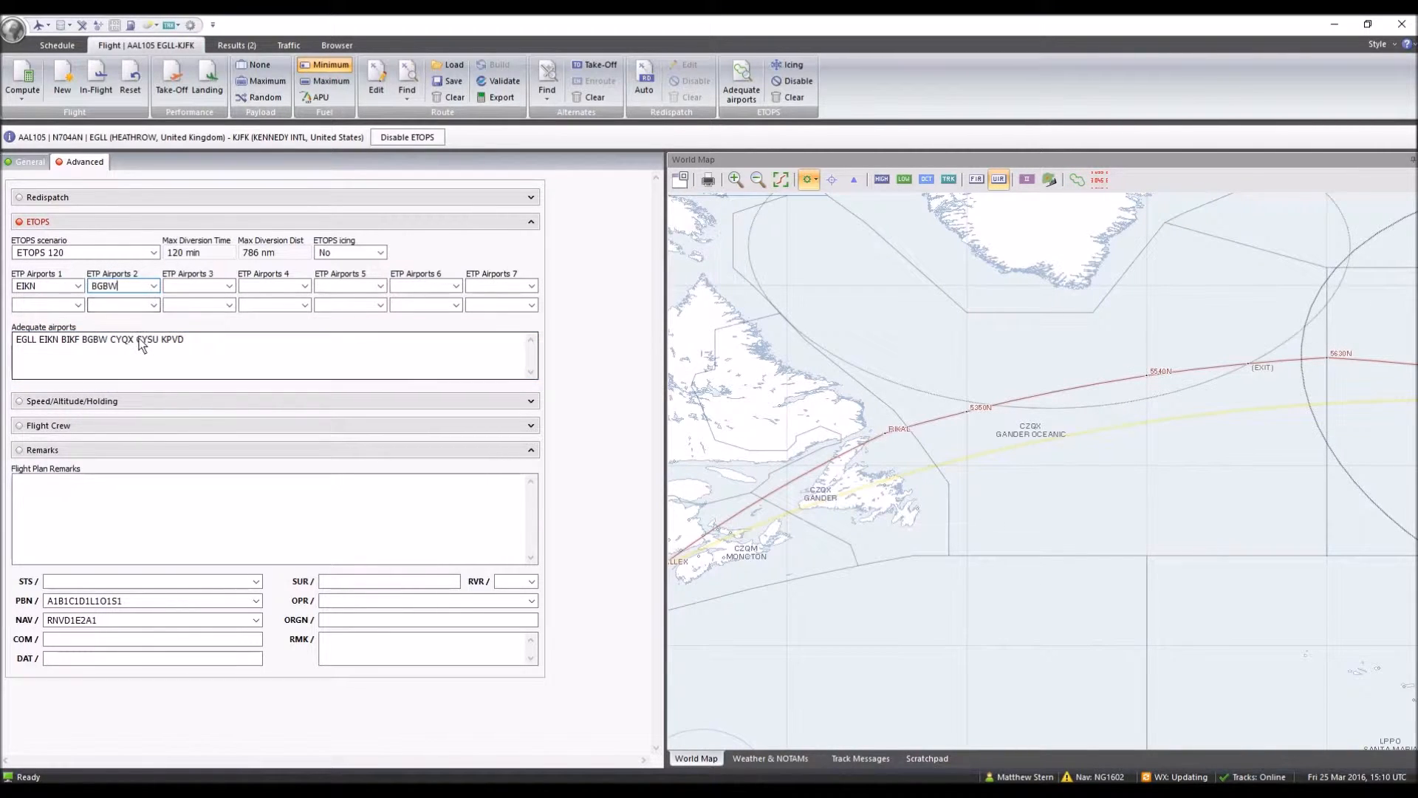
click(238, 344)
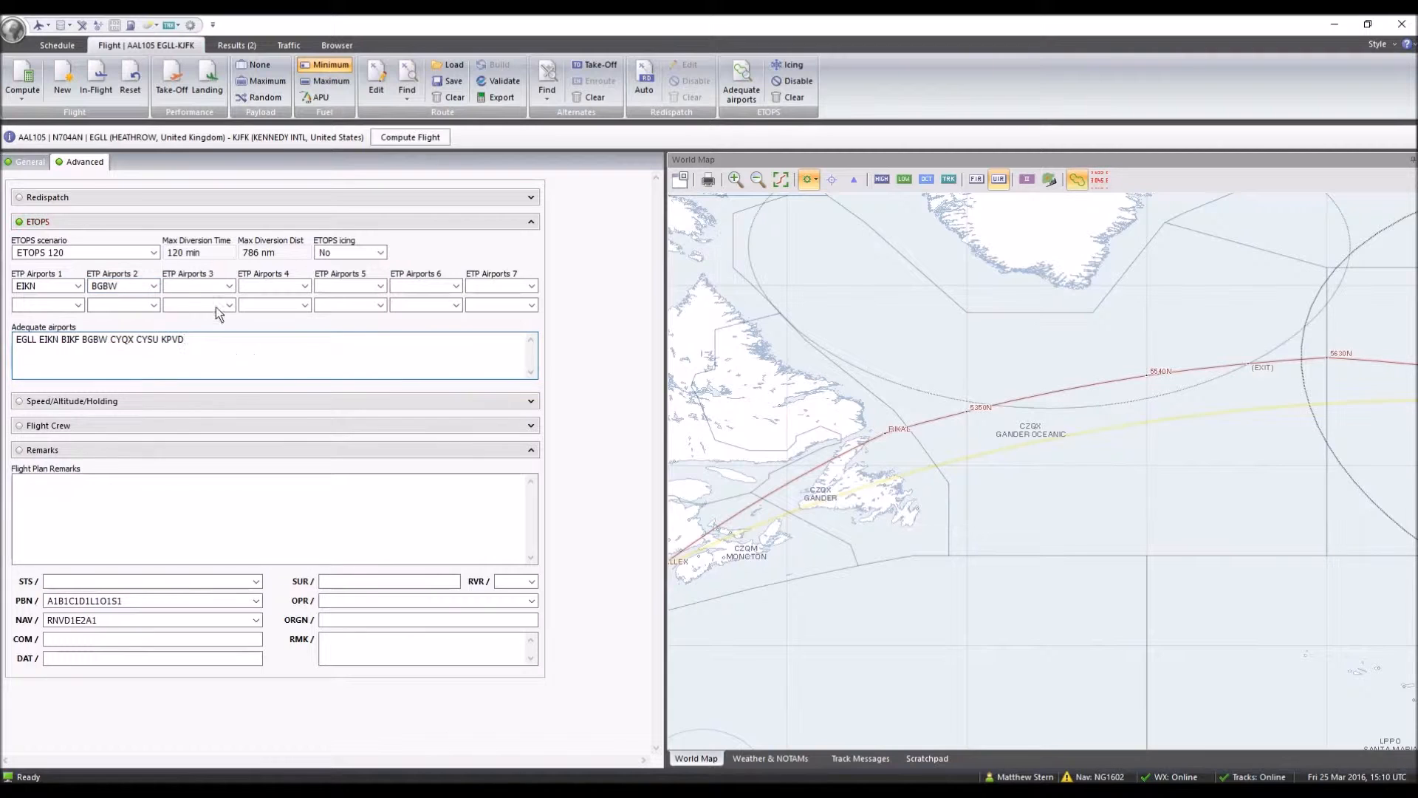
Examine how the 120-minute circles of BGBW and EIKN cover the route across the North Atlantic
scroll(854, 416, down, 5)
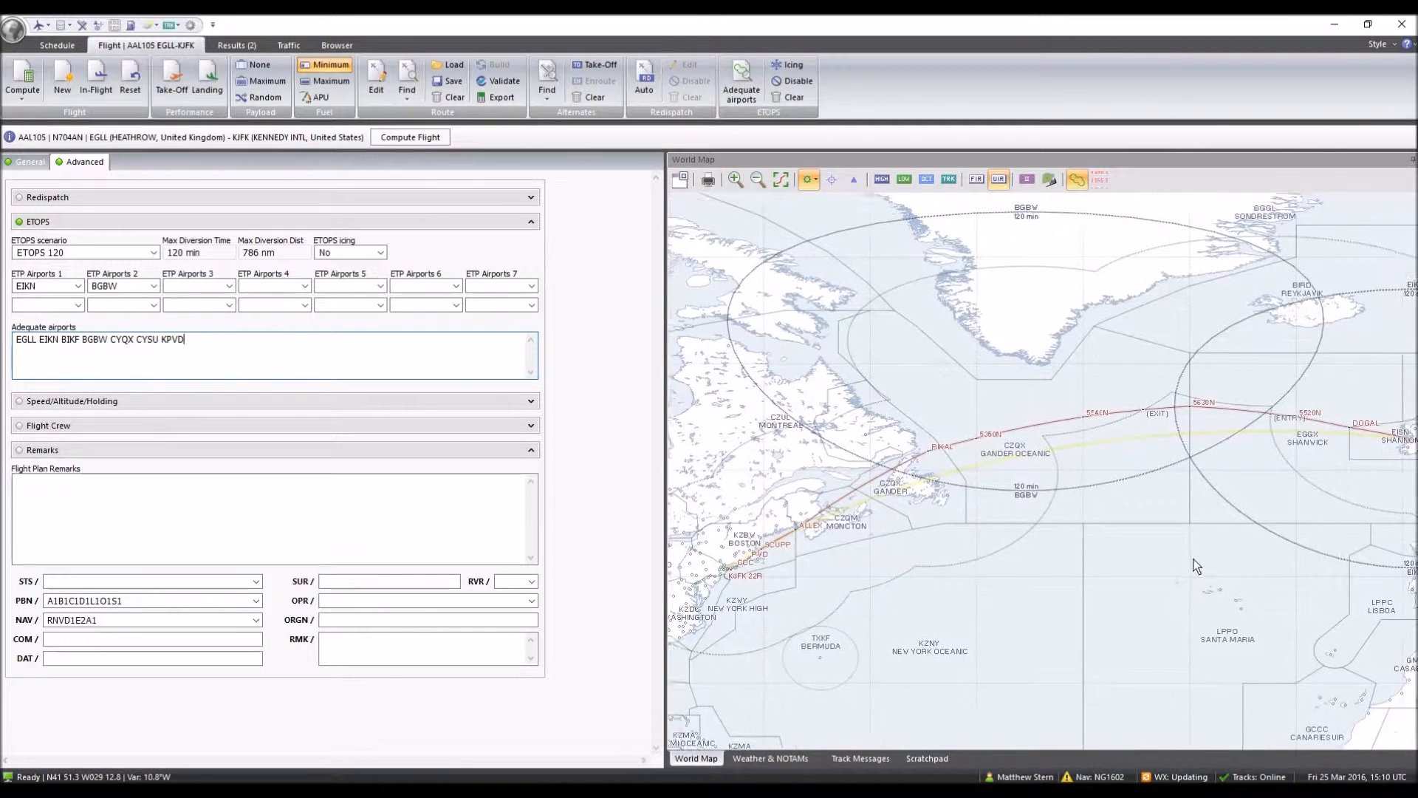
scroll(949, 362, up, 5)
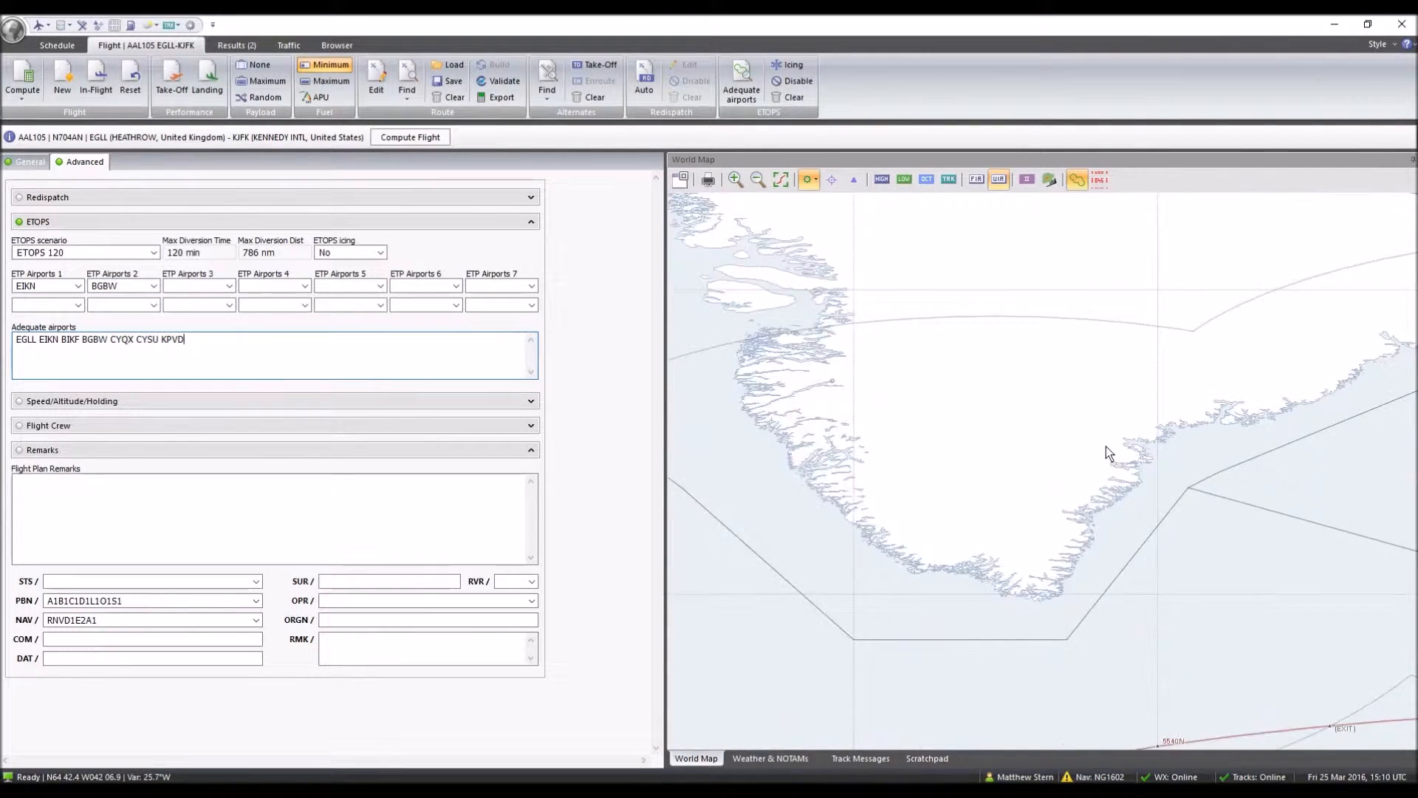
scroll(1106, 451, down, 4)
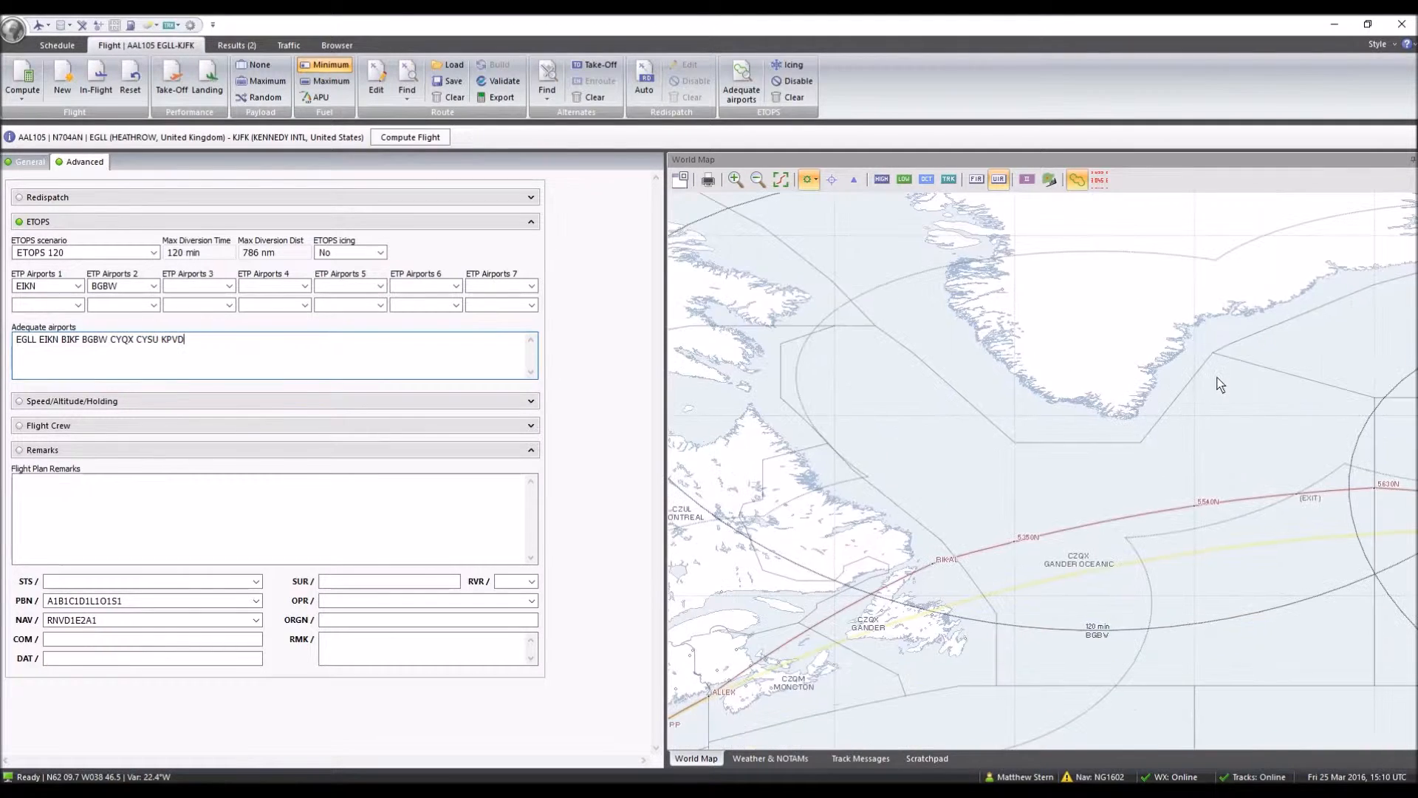
drag(1037, 428, 975, 452)
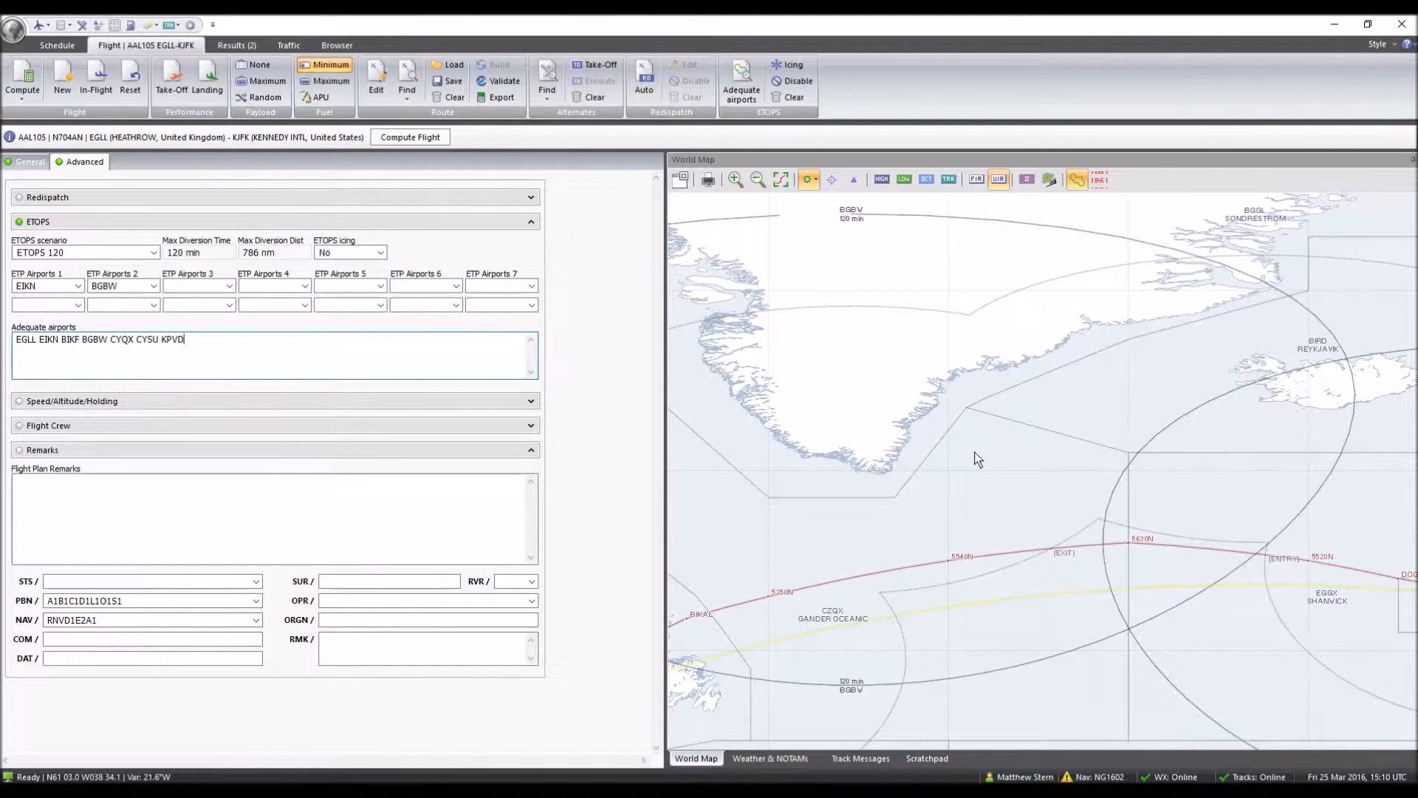
Recheck the BGBW and EIKN diversion circles around the route from southern Greenland and Gander to Ireland
drag(788, 433, 882, 439)
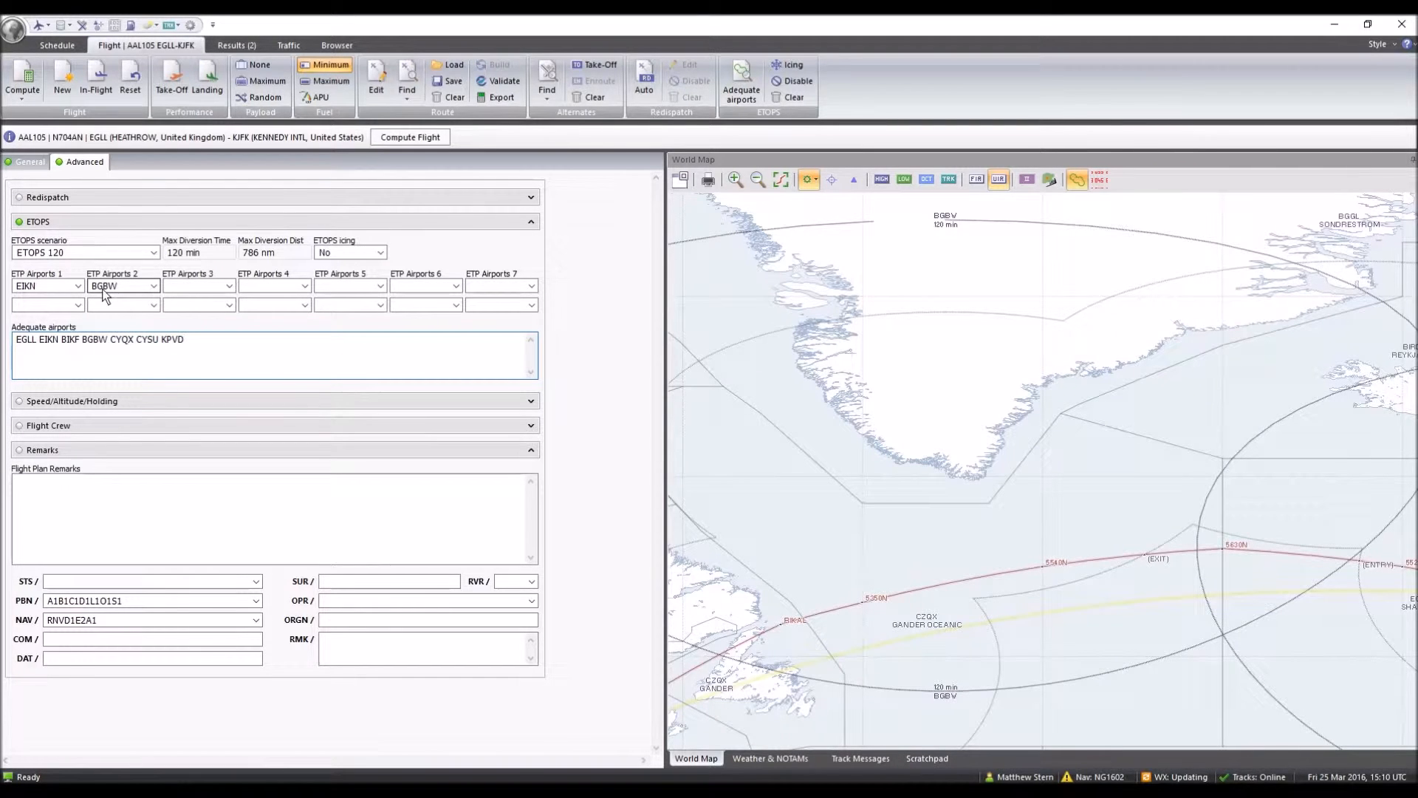
click(154, 288)
click(114, 290)
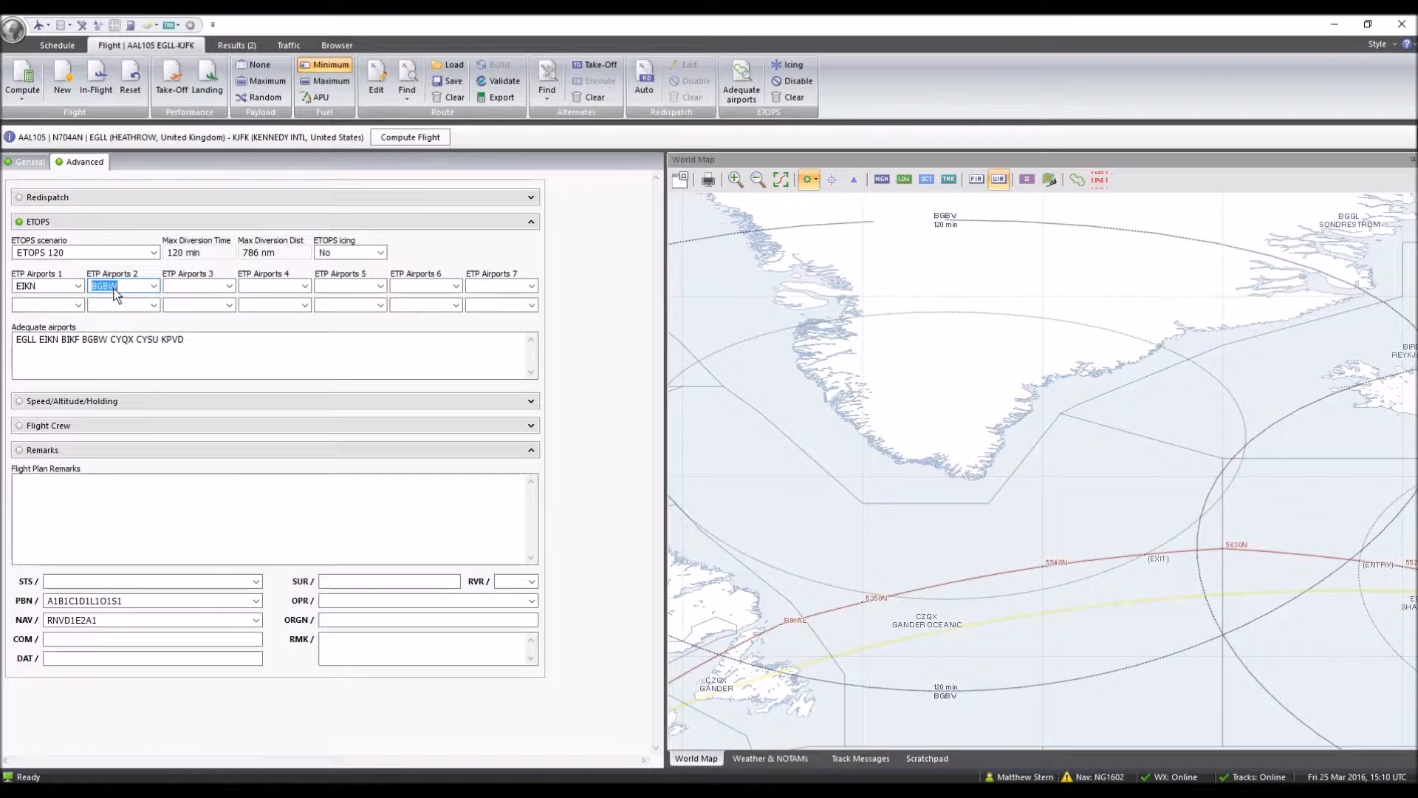
scroll(950, 452, up, 2)
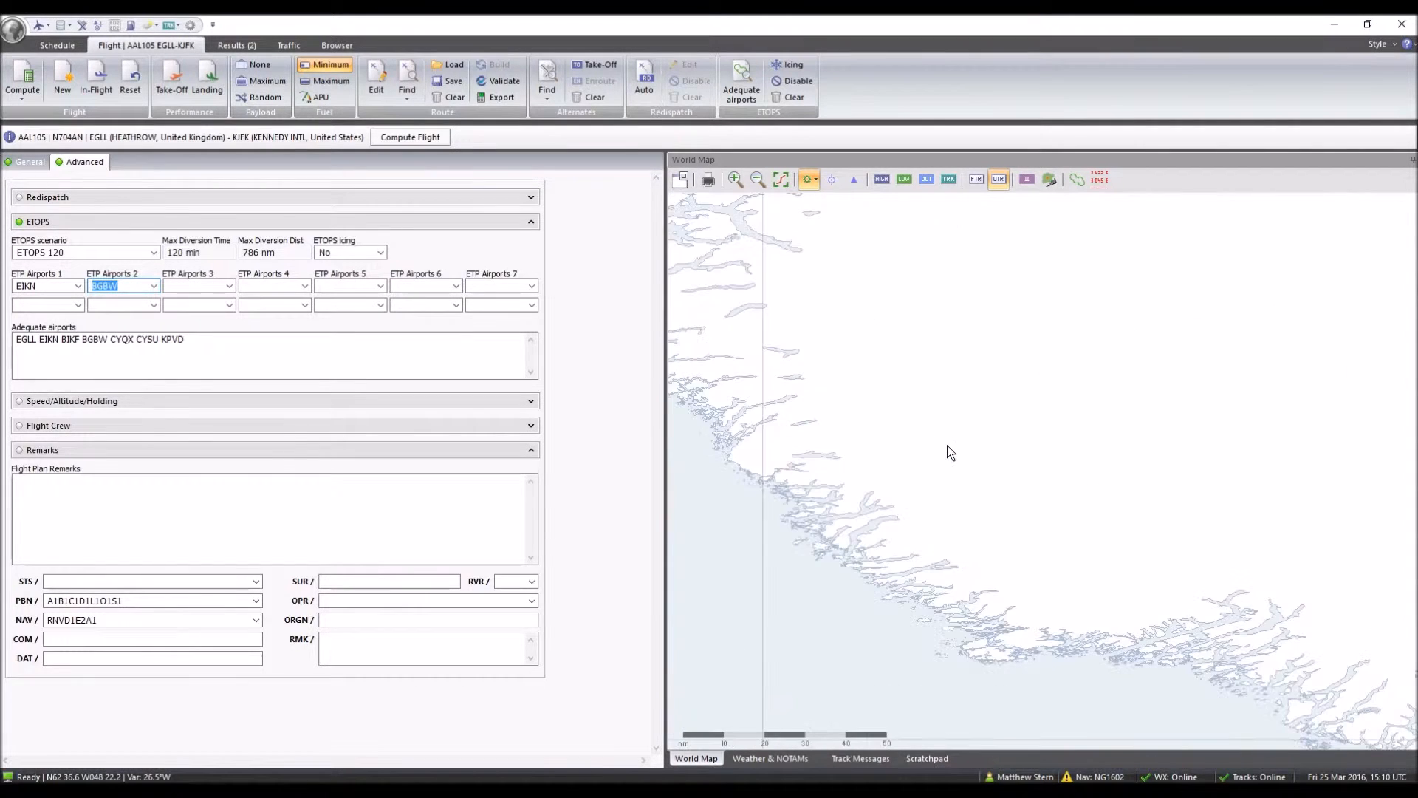
scroll(1017, 472, down, 2)
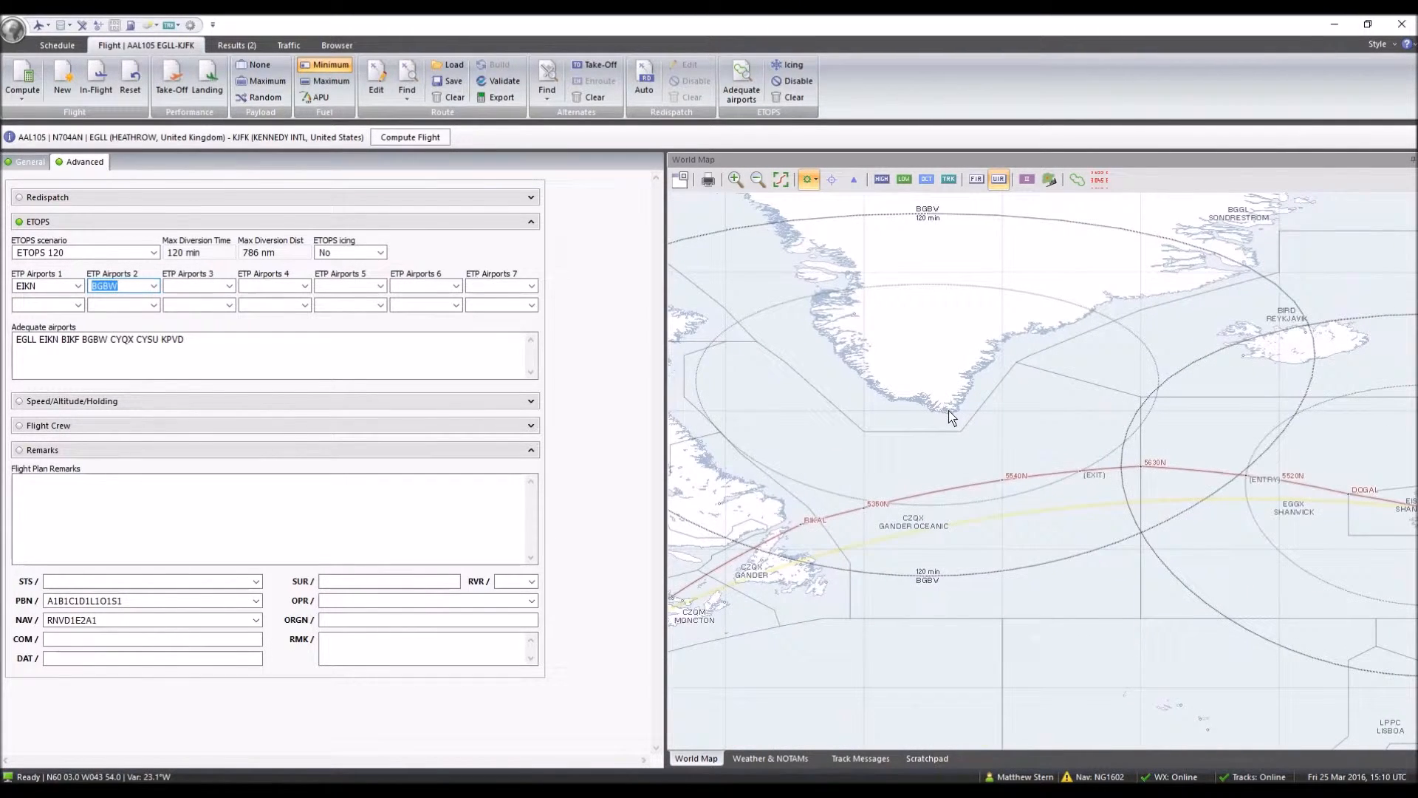
click(253, 357)
drag(783, 511, 840, 564)
drag(971, 559, 838, 500)
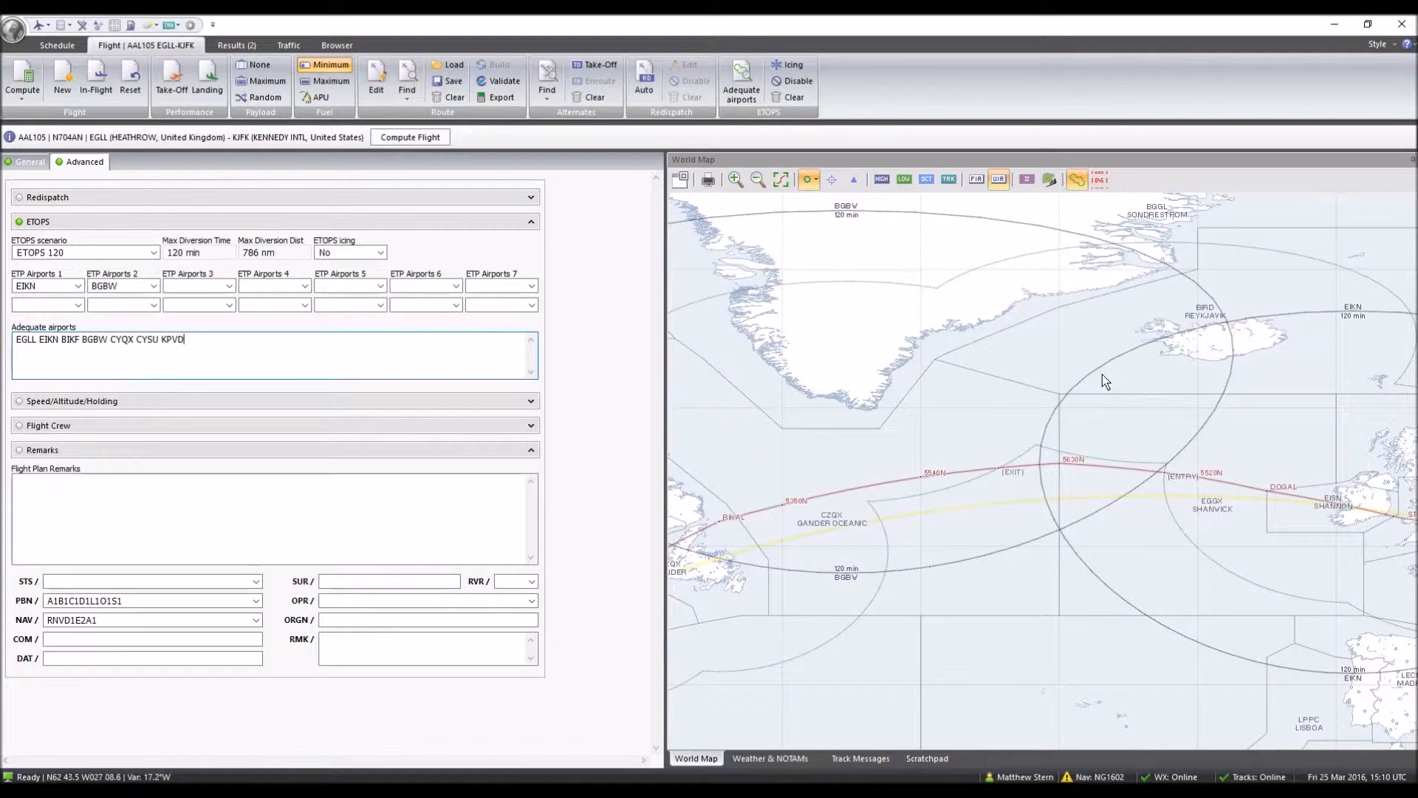
scroll(1192, 485, down, 4)
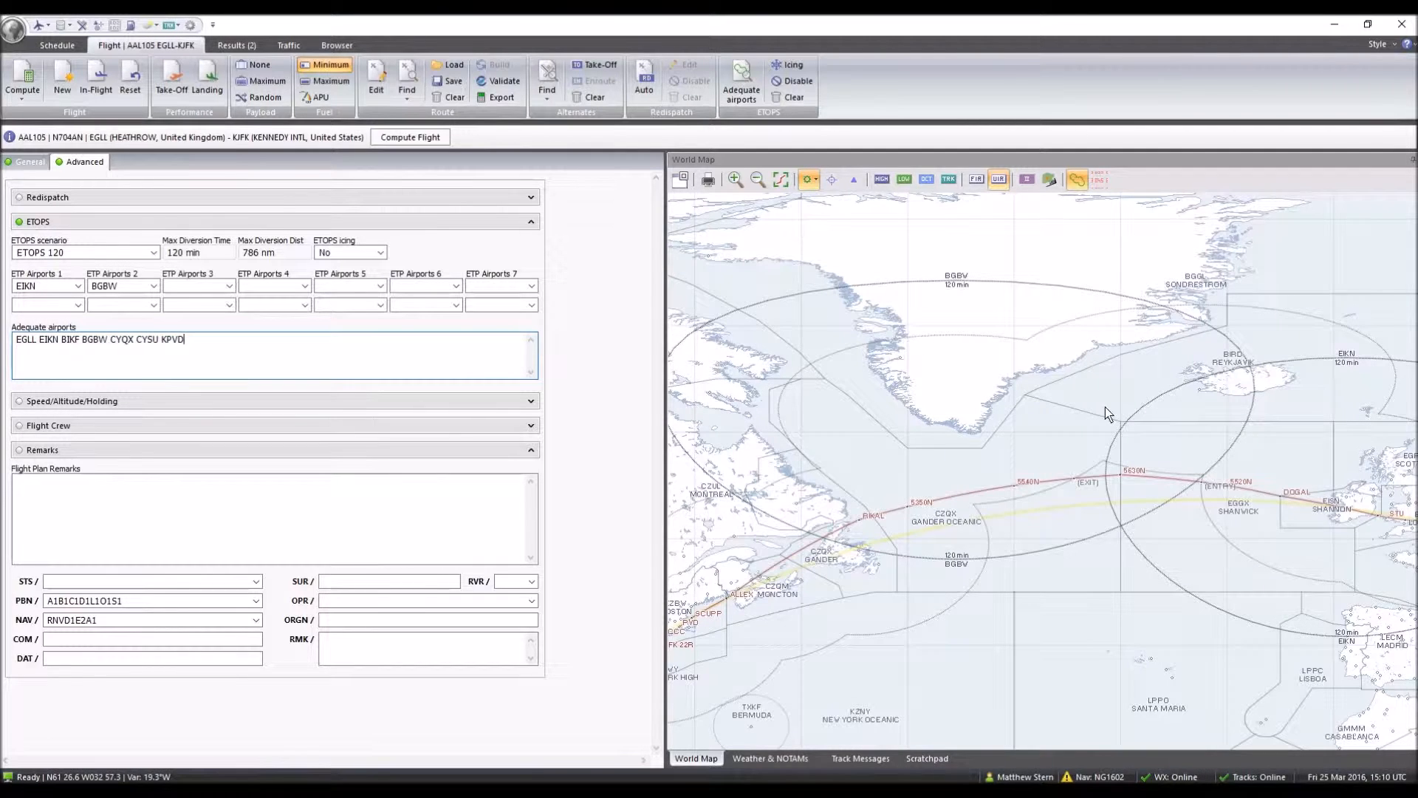
drag(959, 480, 954, 343)
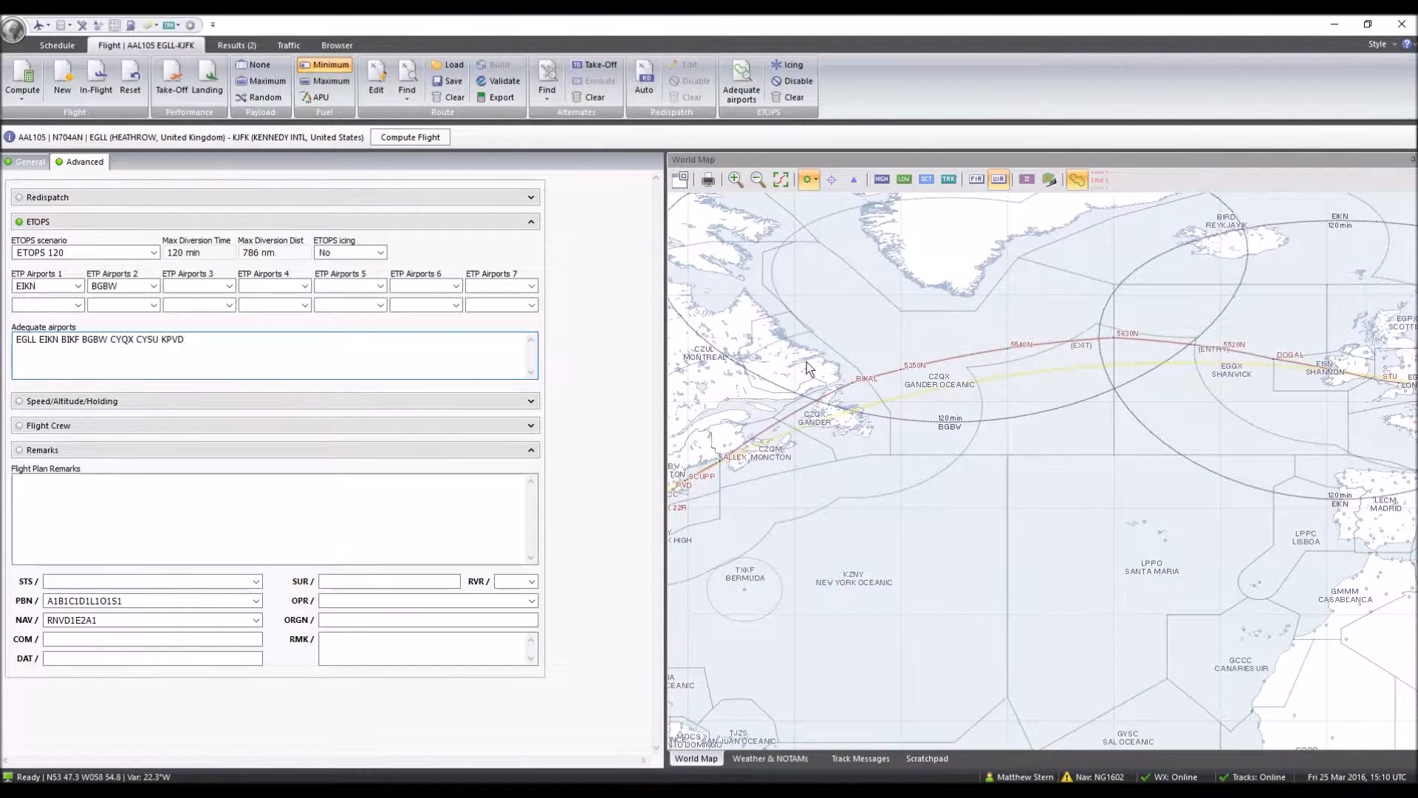
drag(1204, 494, 1142, 506)
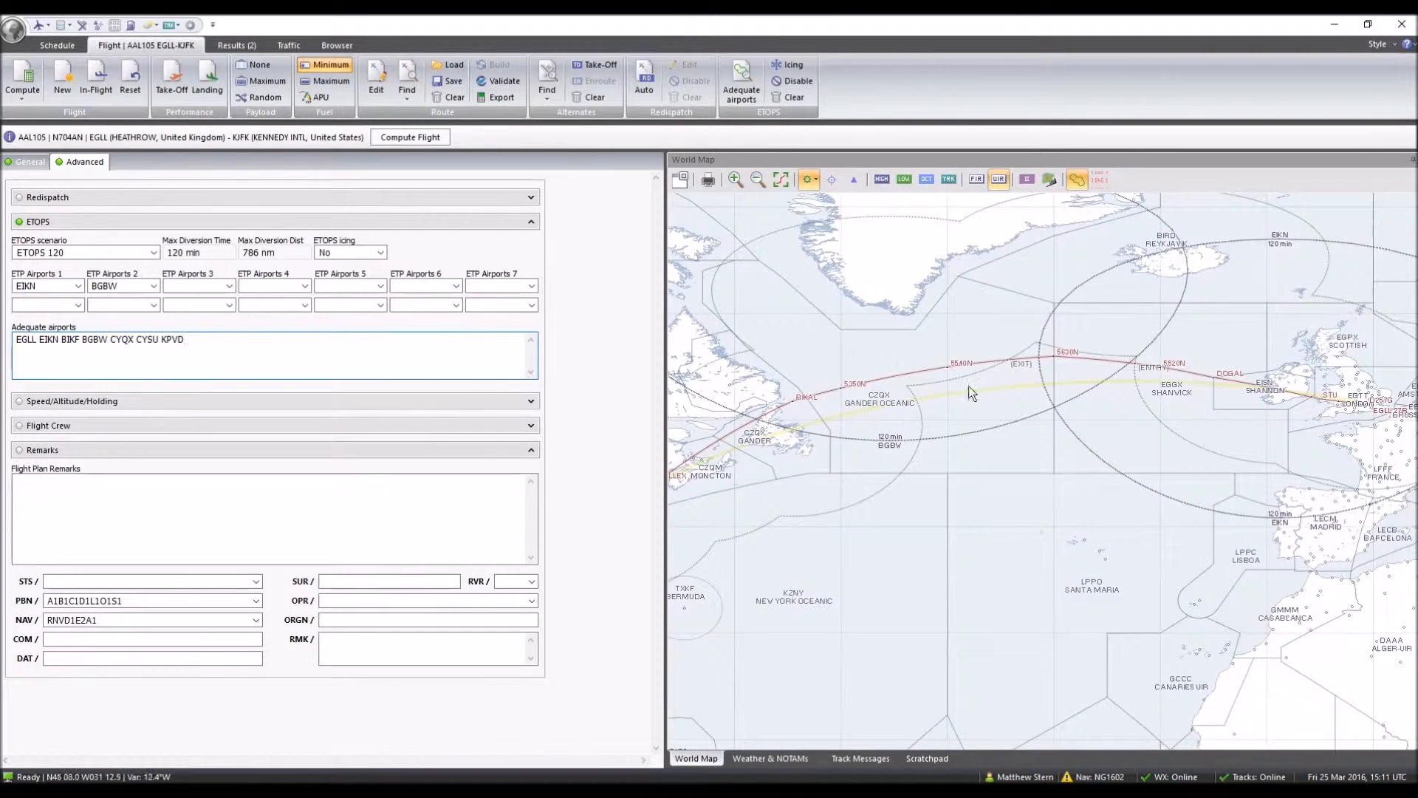
Compute flight AAL105 with the chosen ETP airports and release it despite the warnings
click(424, 138)
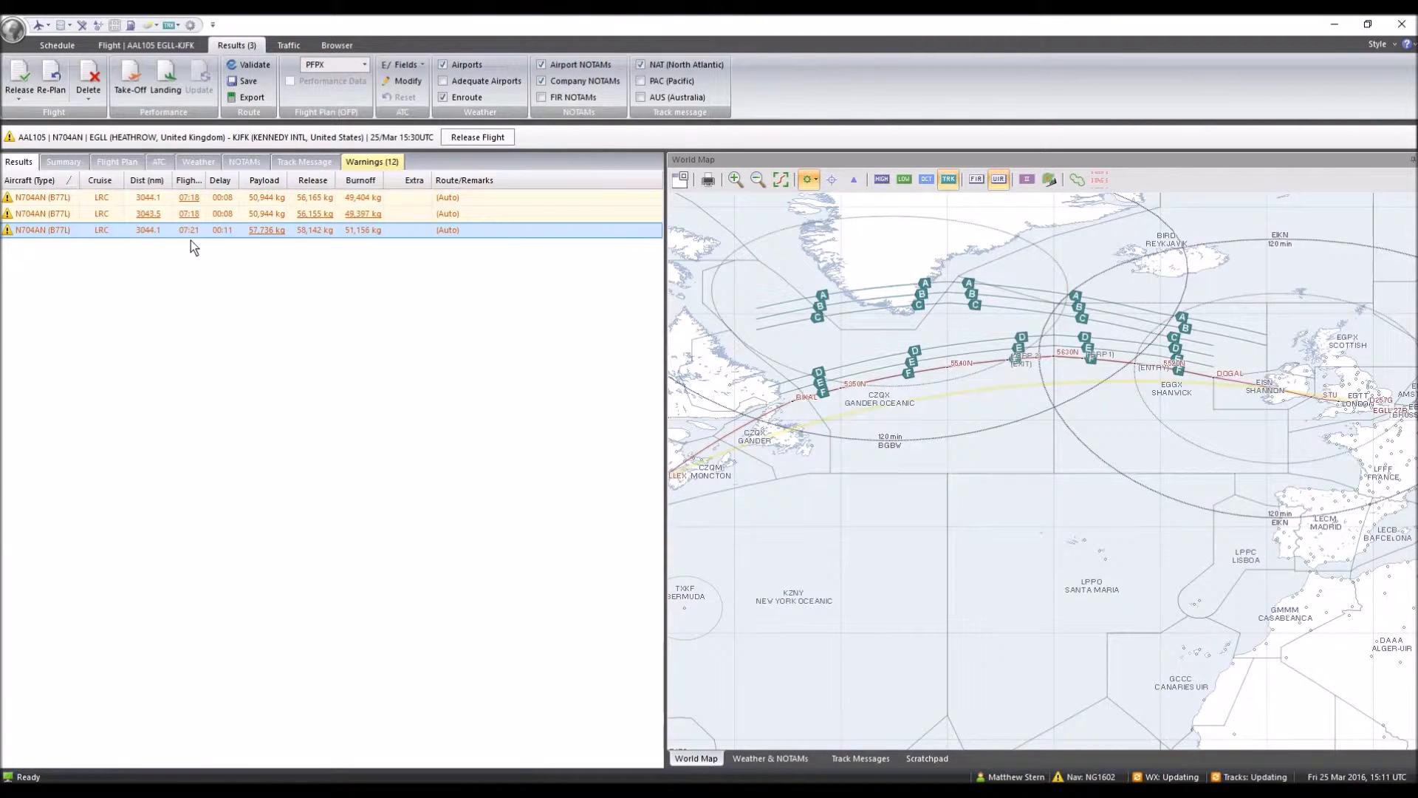
click(478, 138)
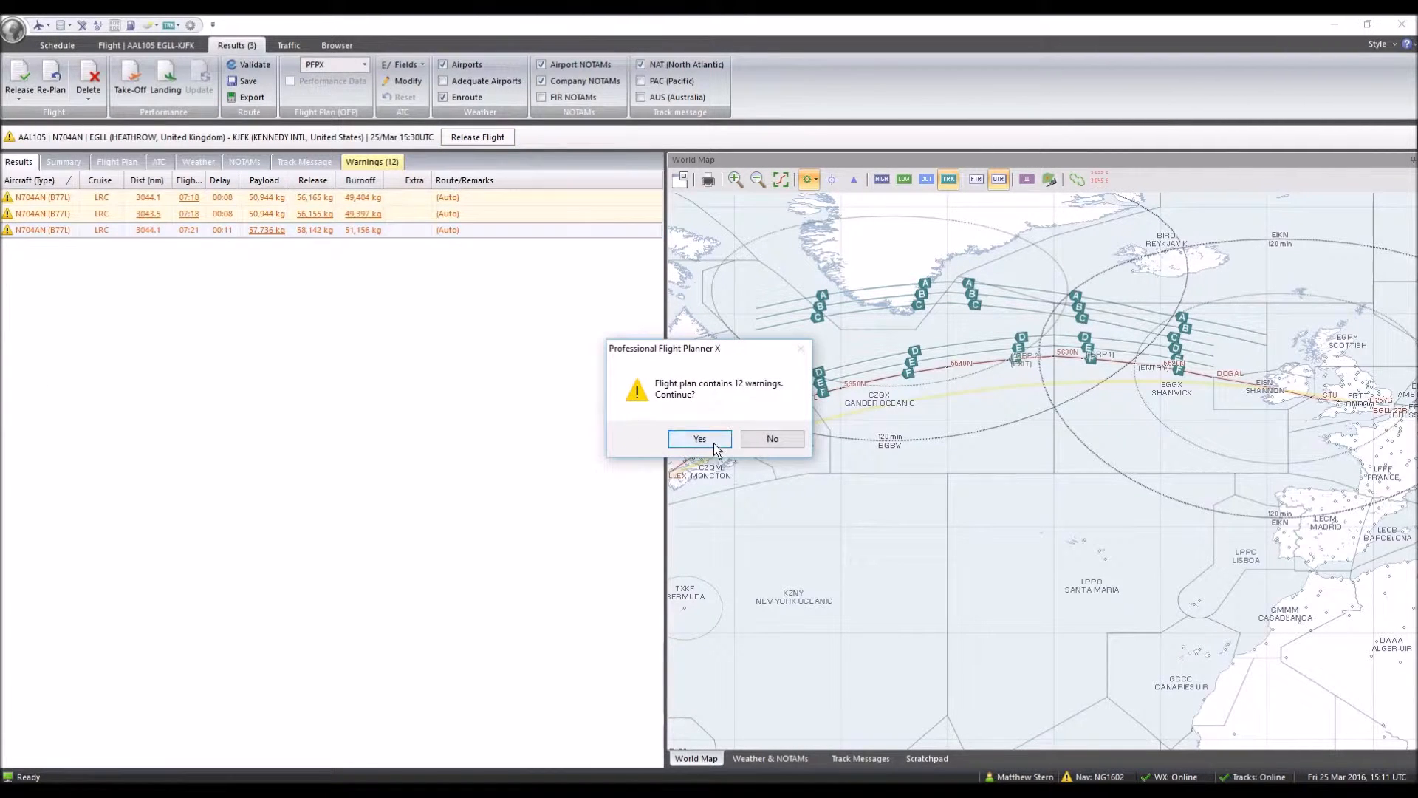
click(713, 441)
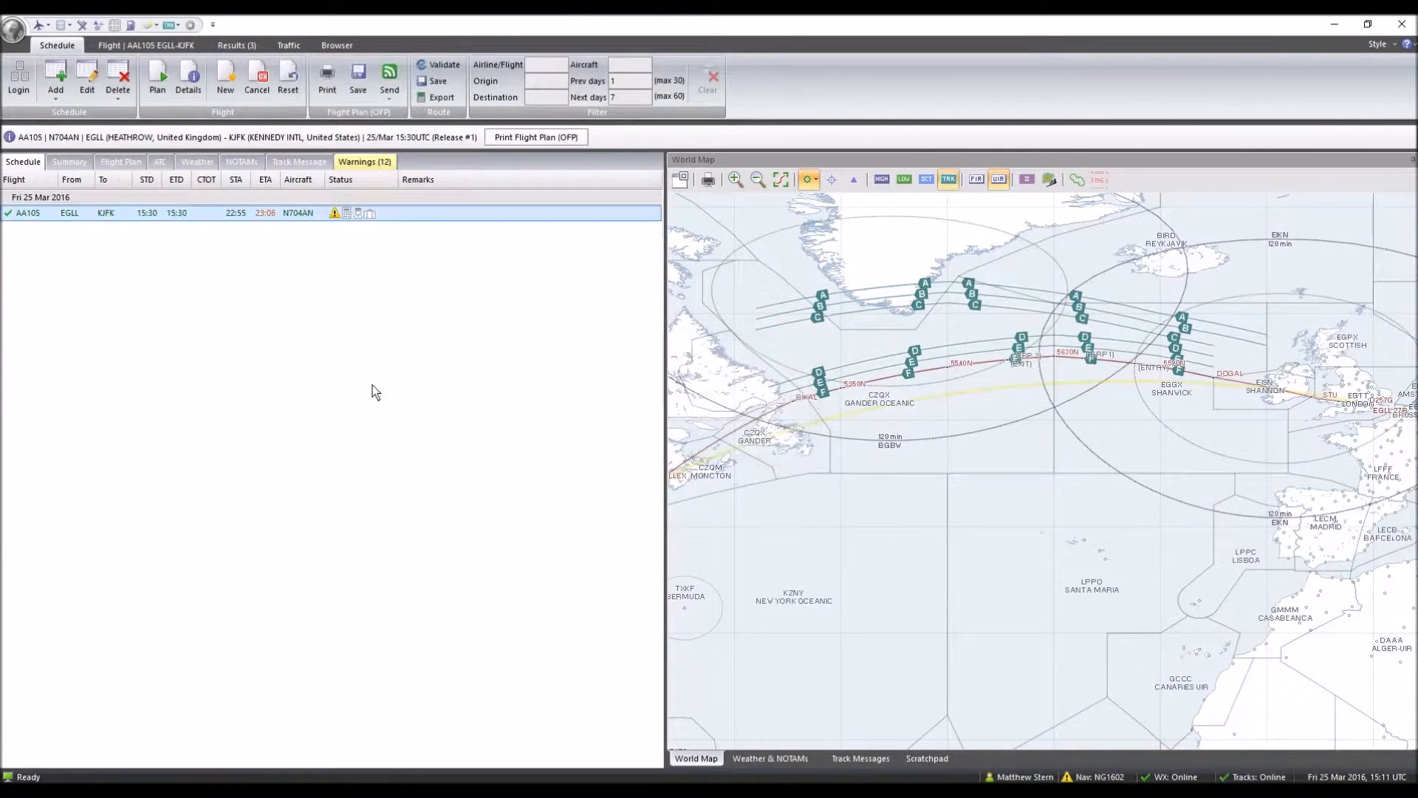
Review the released flight's warnings and examine its route and the North Atlantic tracks on the map
click(368, 165)
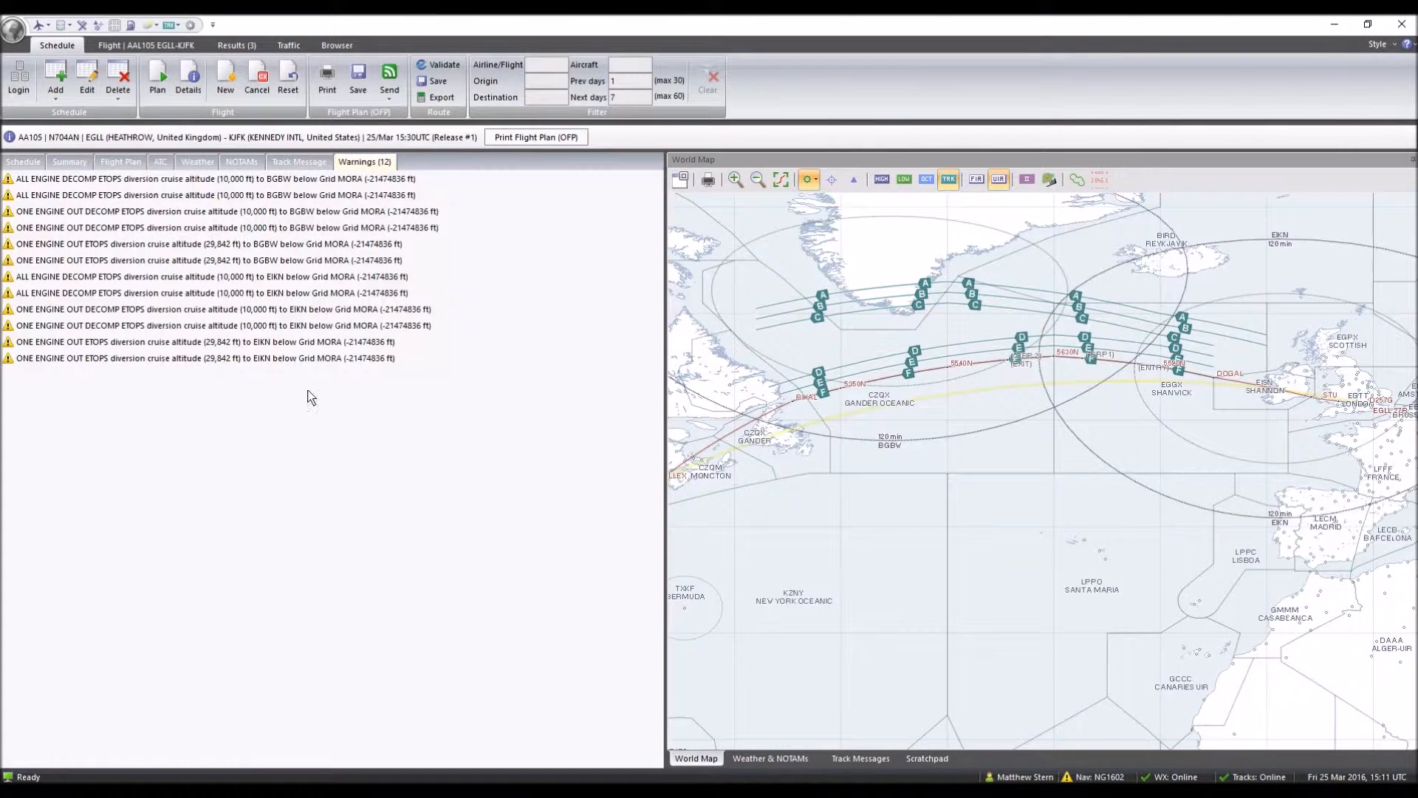
click(15, 165)
drag(1058, 503, 1080, 574)
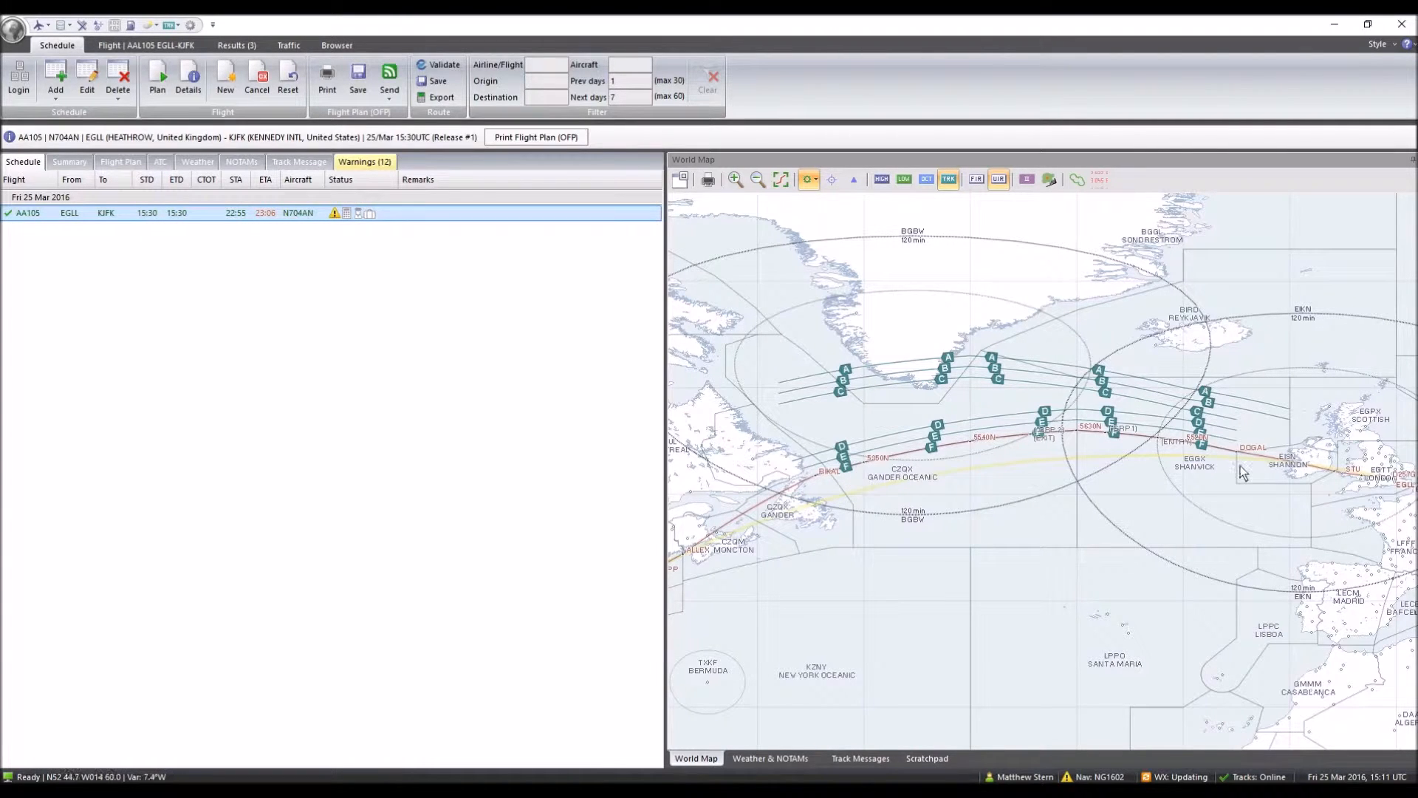
drag(910, 551, 1055, 517)
drag(1261, 561, 955, 571)
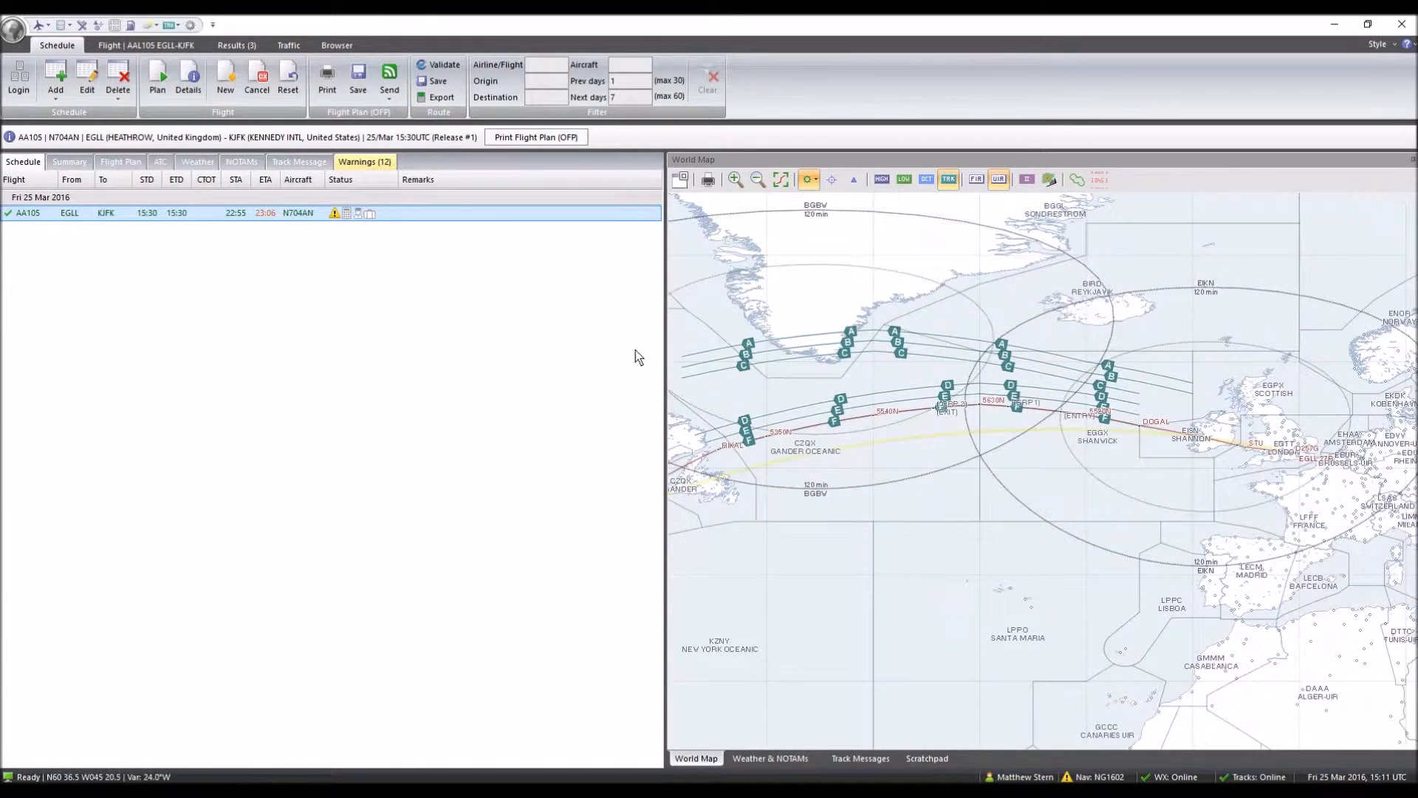
Read the ETOPS entry and exit lines in the flight plan's 120-minute critical fuel summary and relate them to the map
click(121, 162)
scroll(186, 235, down, 6)
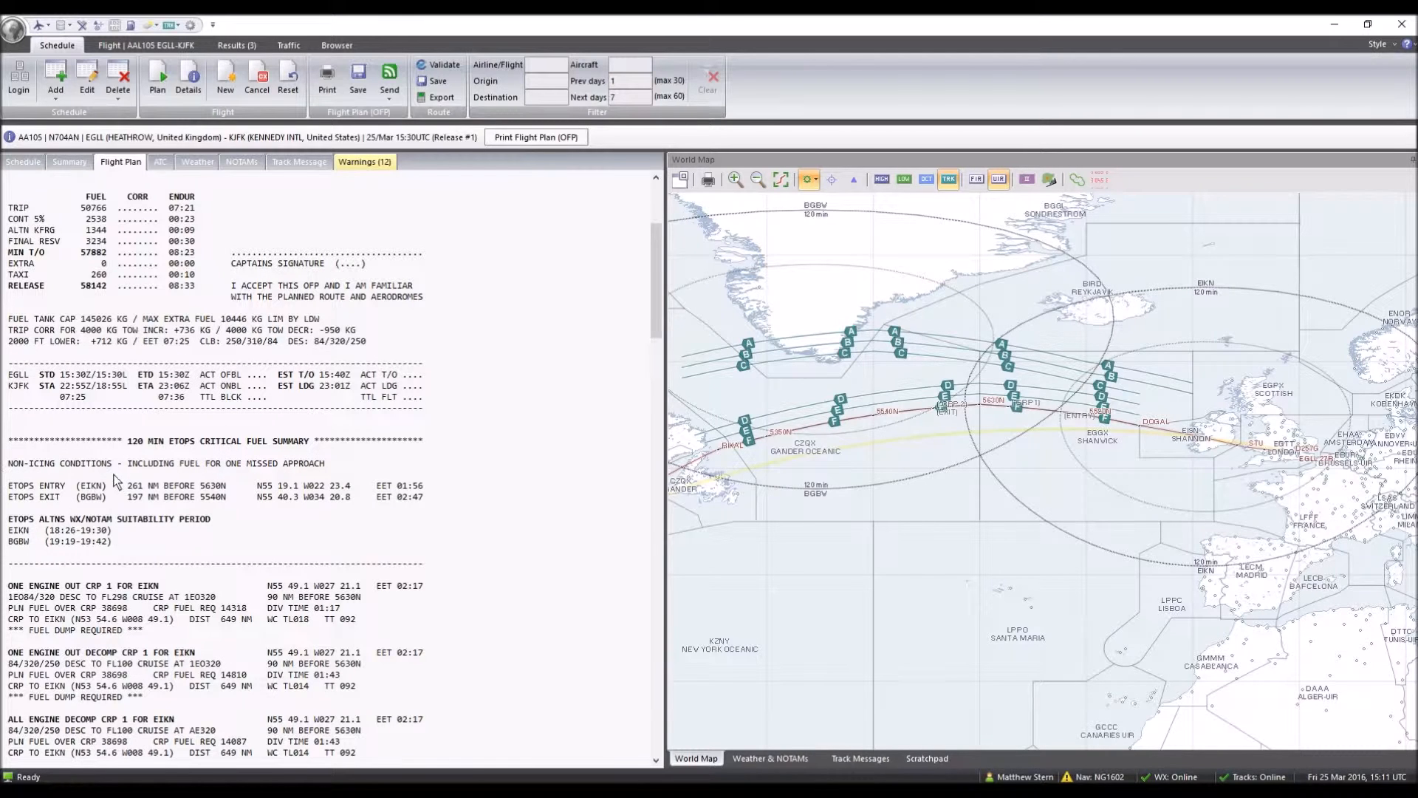
scroll(11, 473, down, 1)
drag(9, 453, 98, 469)
click(130, 454)
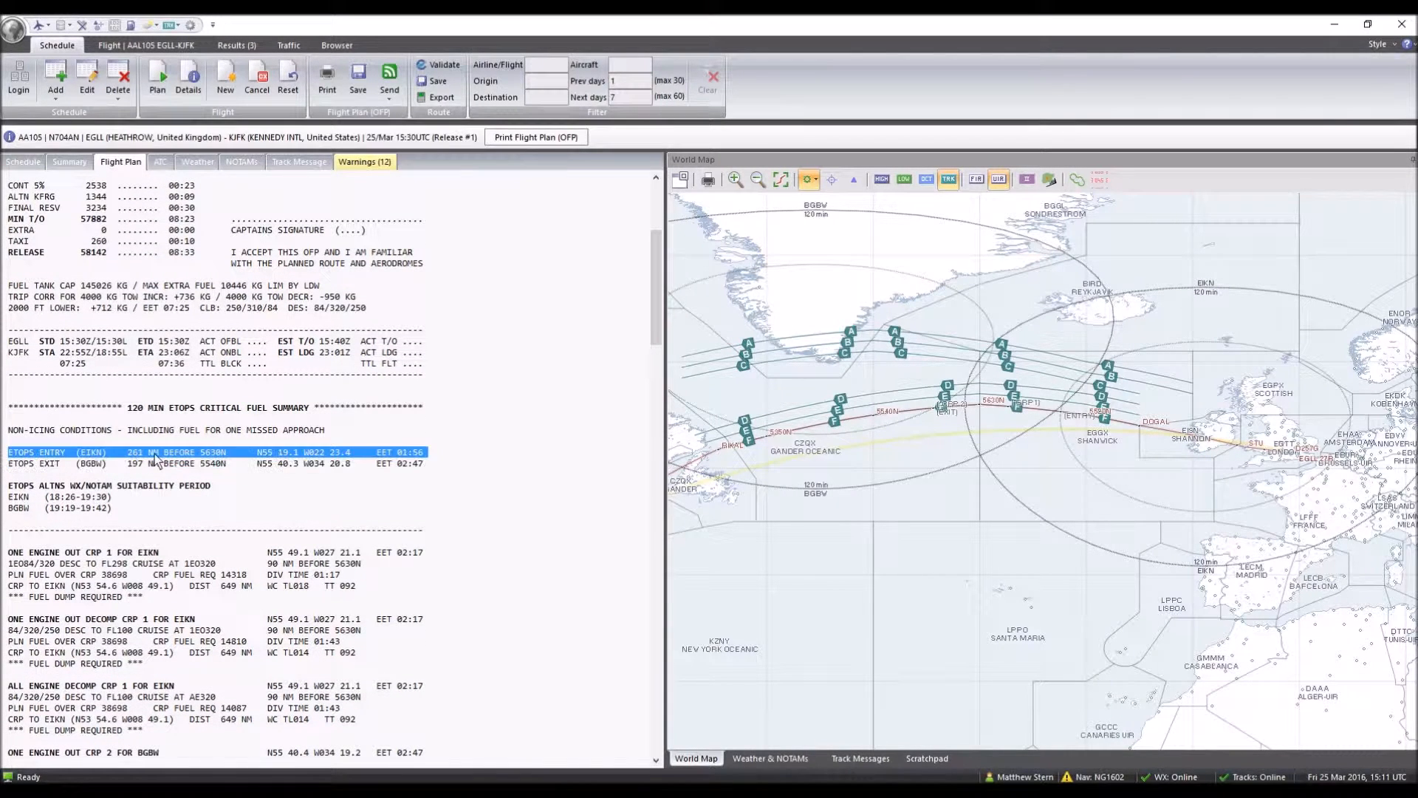
drag(928, 481, 884, 492)
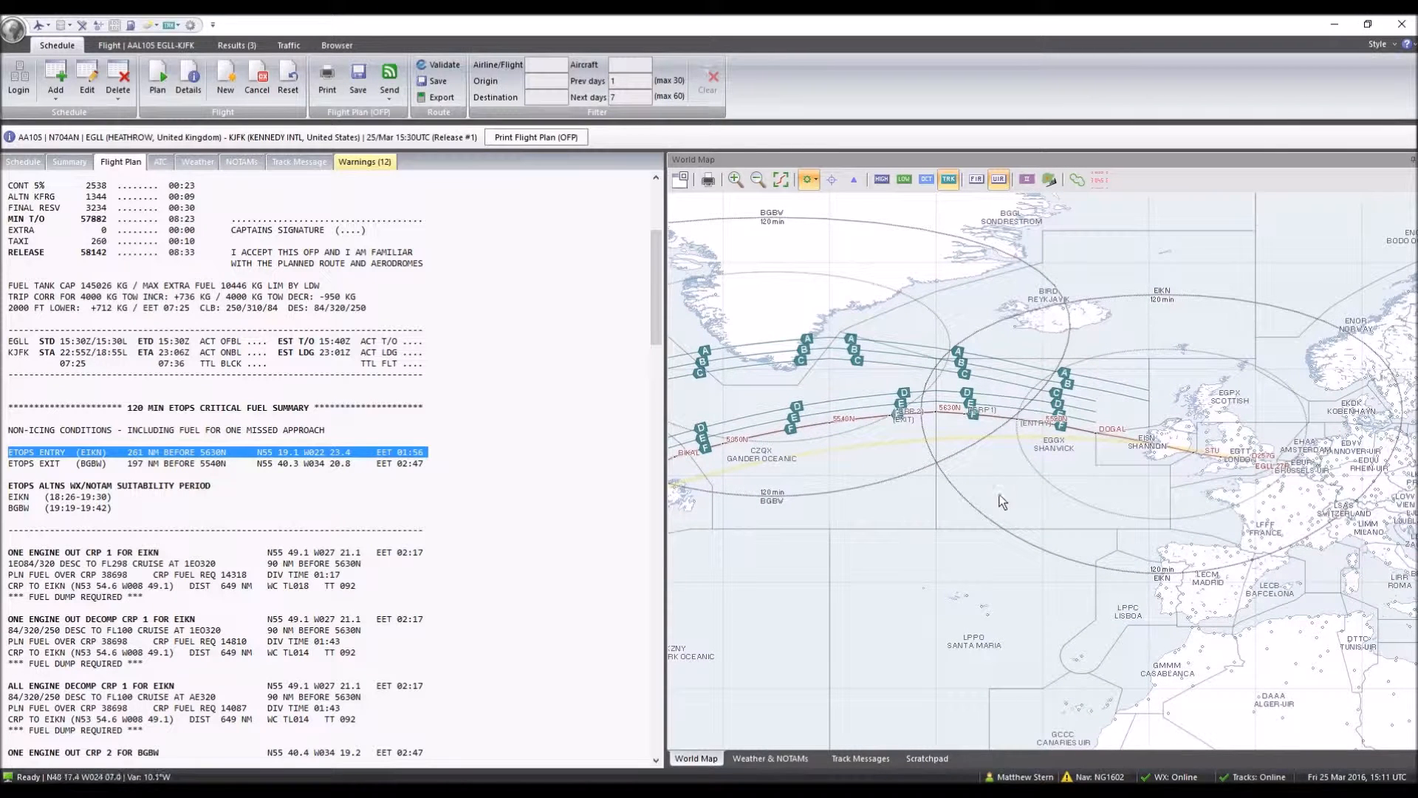
drag(9, 464, 232, 460)
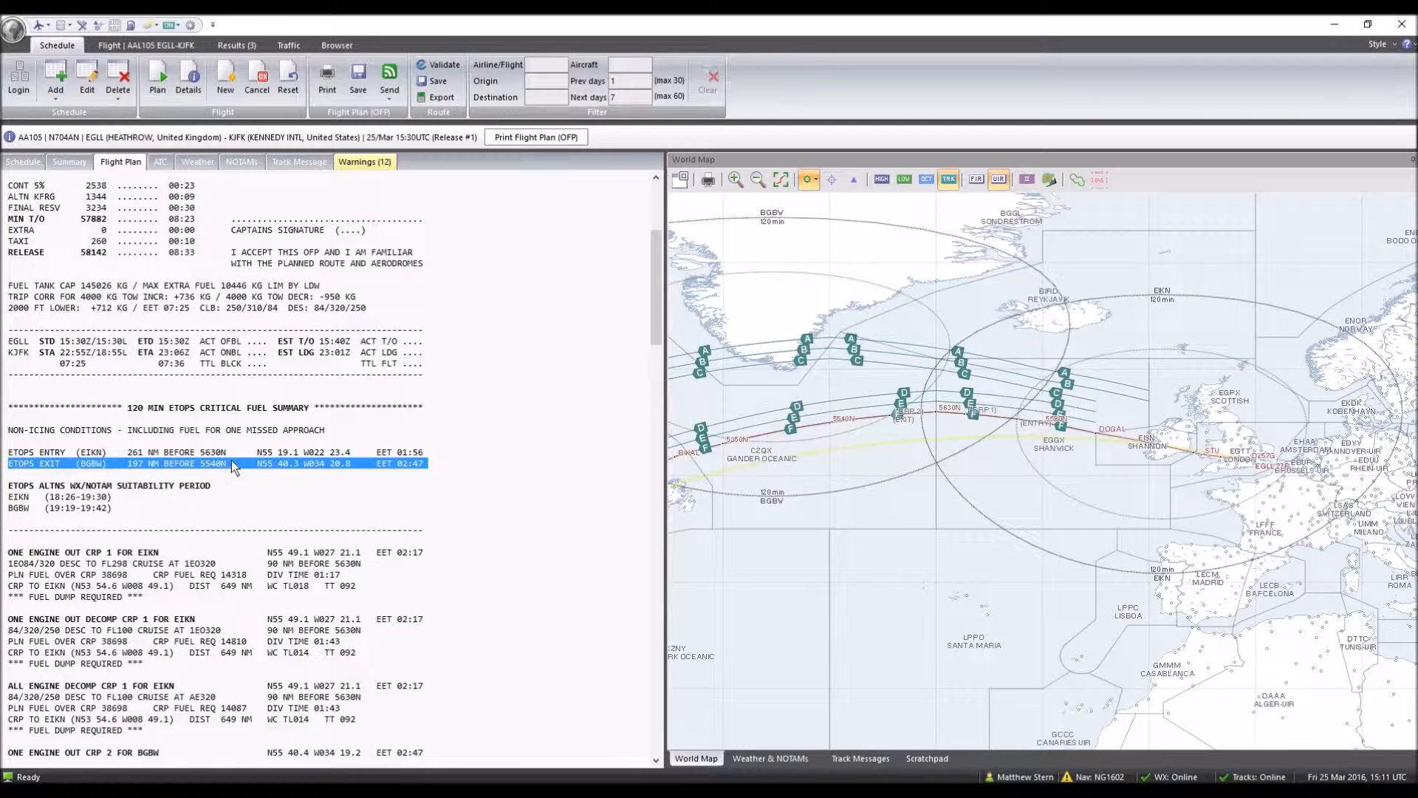
click(391, 516)
Compare the BGBW and EIKN 120-minute circles with the whole EGLL-KJFK route and the critical fuel summary
drag(960, 500, 1158, 564)
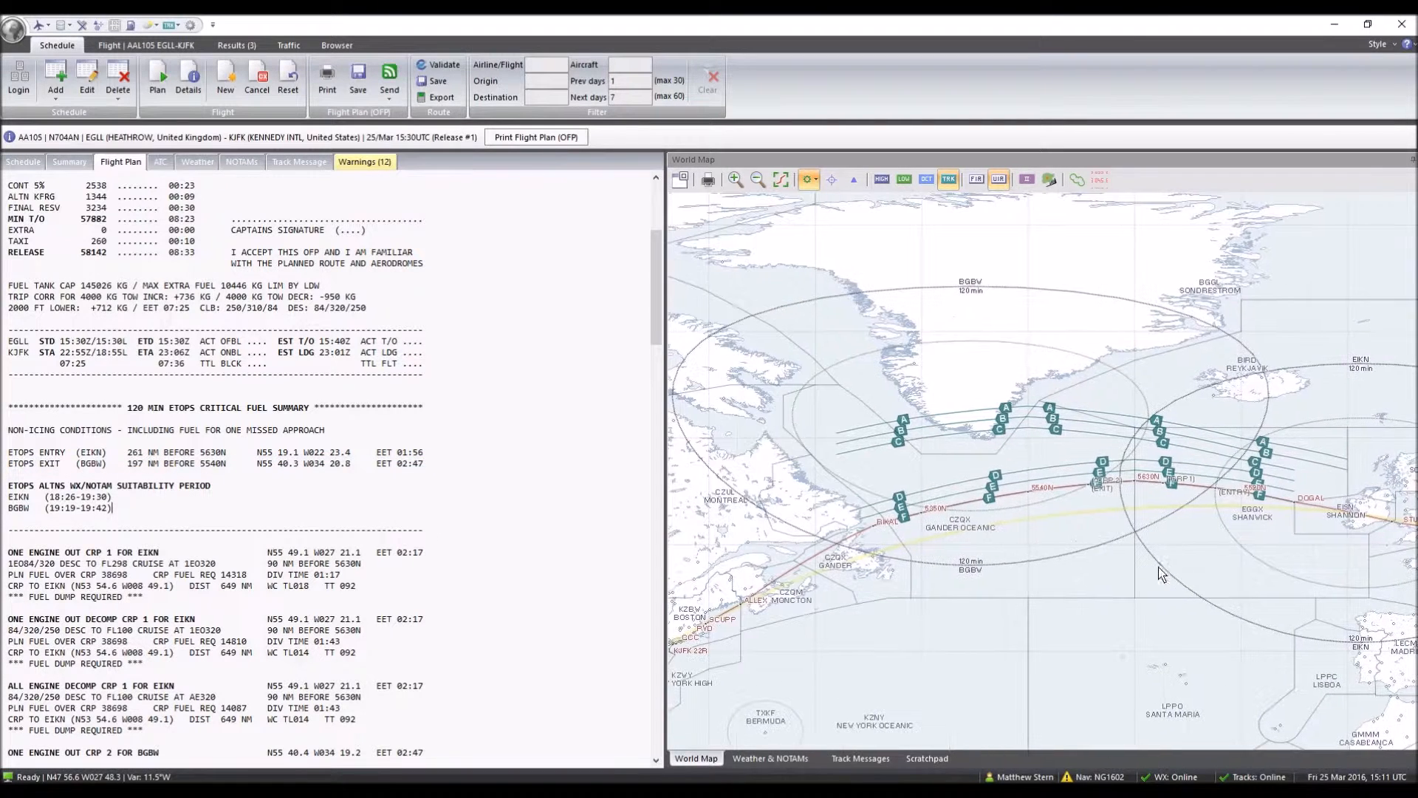
drag(834, 504, 842, 453)
scroll(990, 489, down, 1)
scroll(992, 489, down, 1)
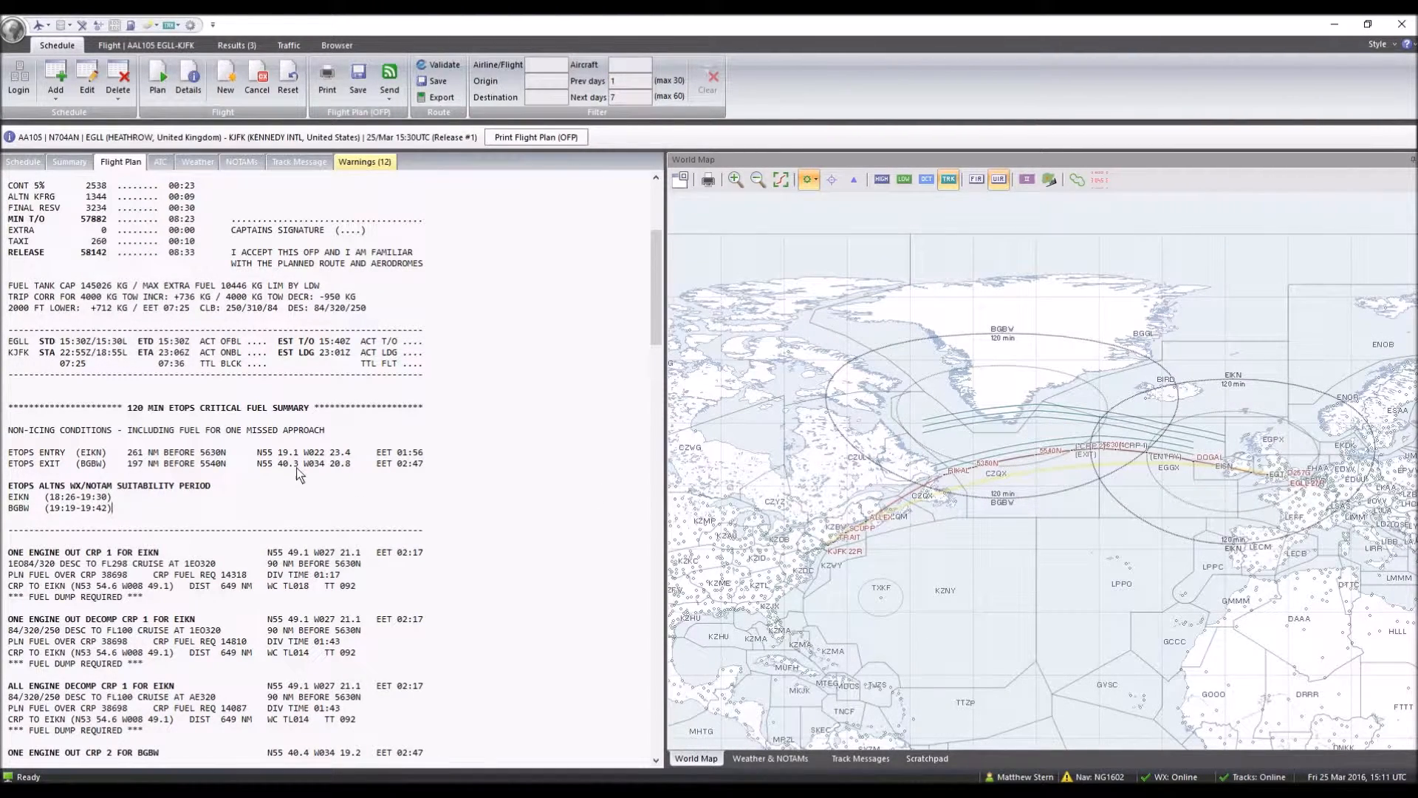
scroll(269, 477, up, 1)
scroll(876, 510, up, 1)
drag(1085, 537, 908, 601)
scroll(973, 567, up, 1)
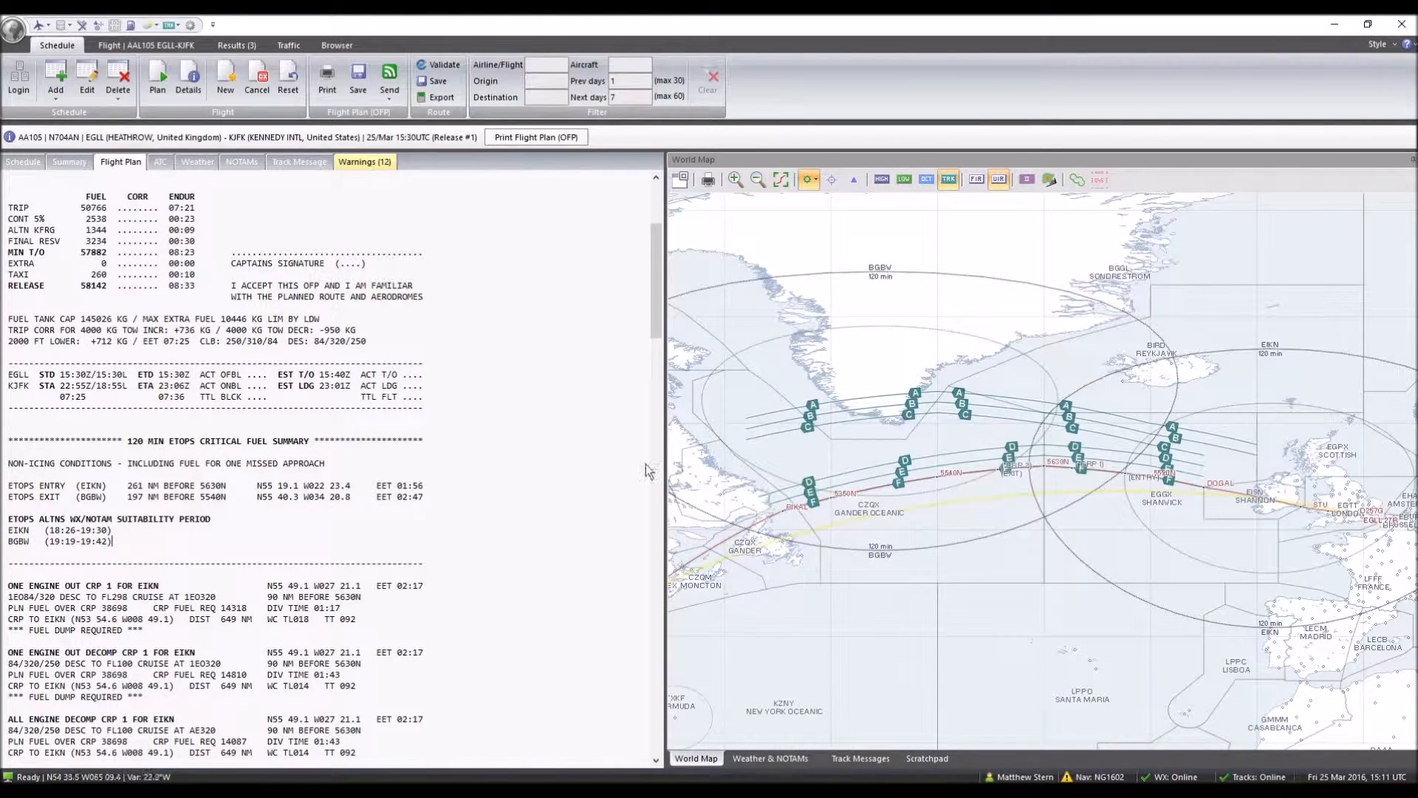
scroll(1034, 473, down, 3)
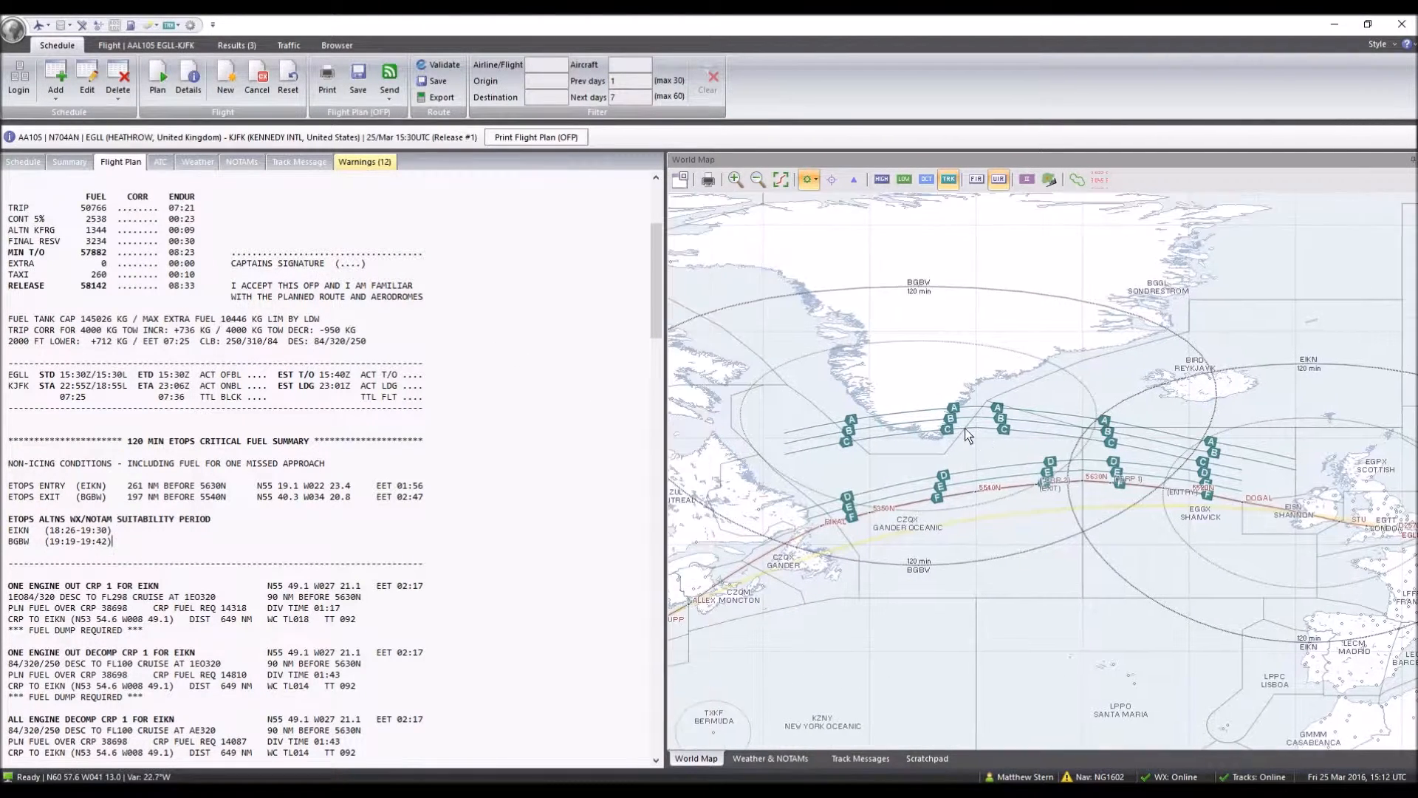
drag(1055, 489, 1029, 486)
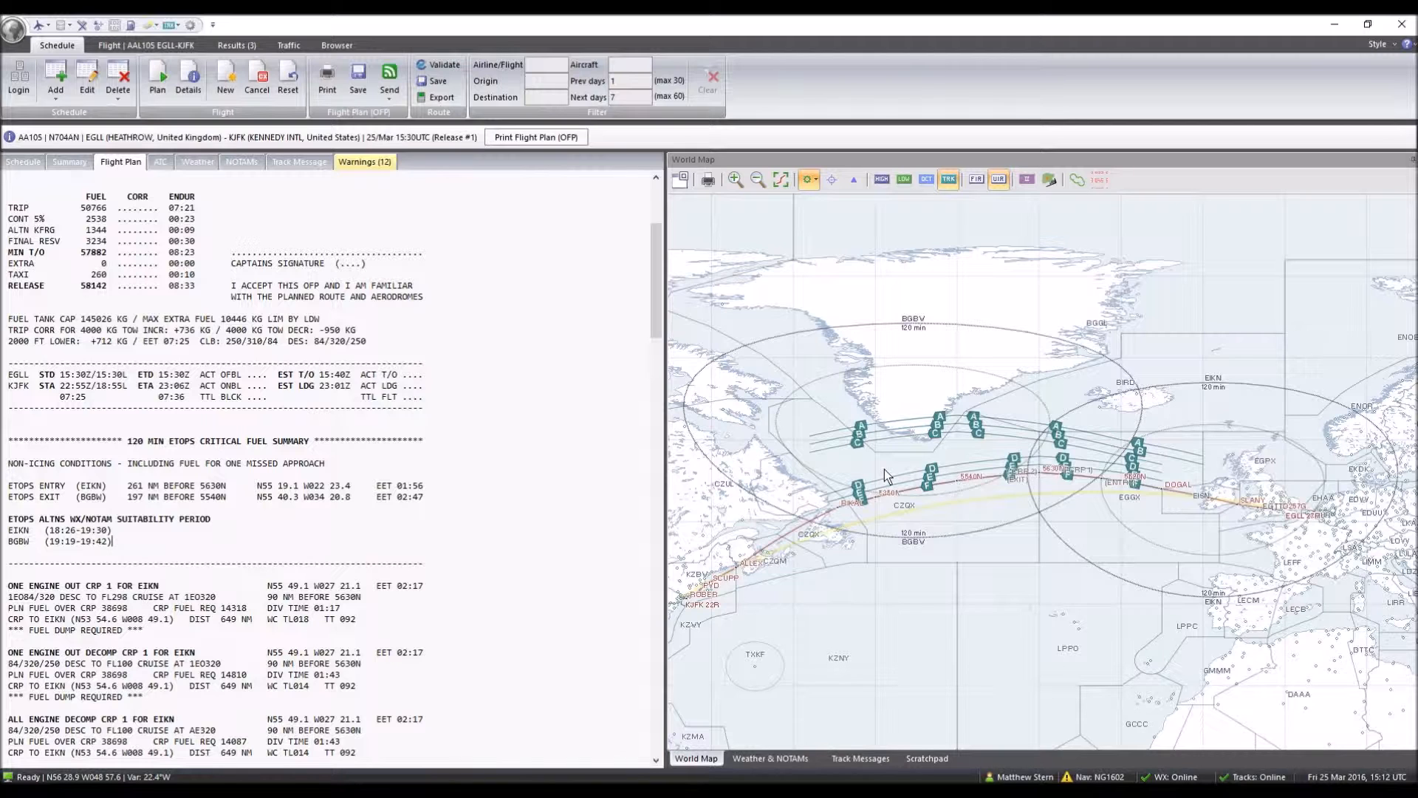
drag(1005, 515, 991, 510)
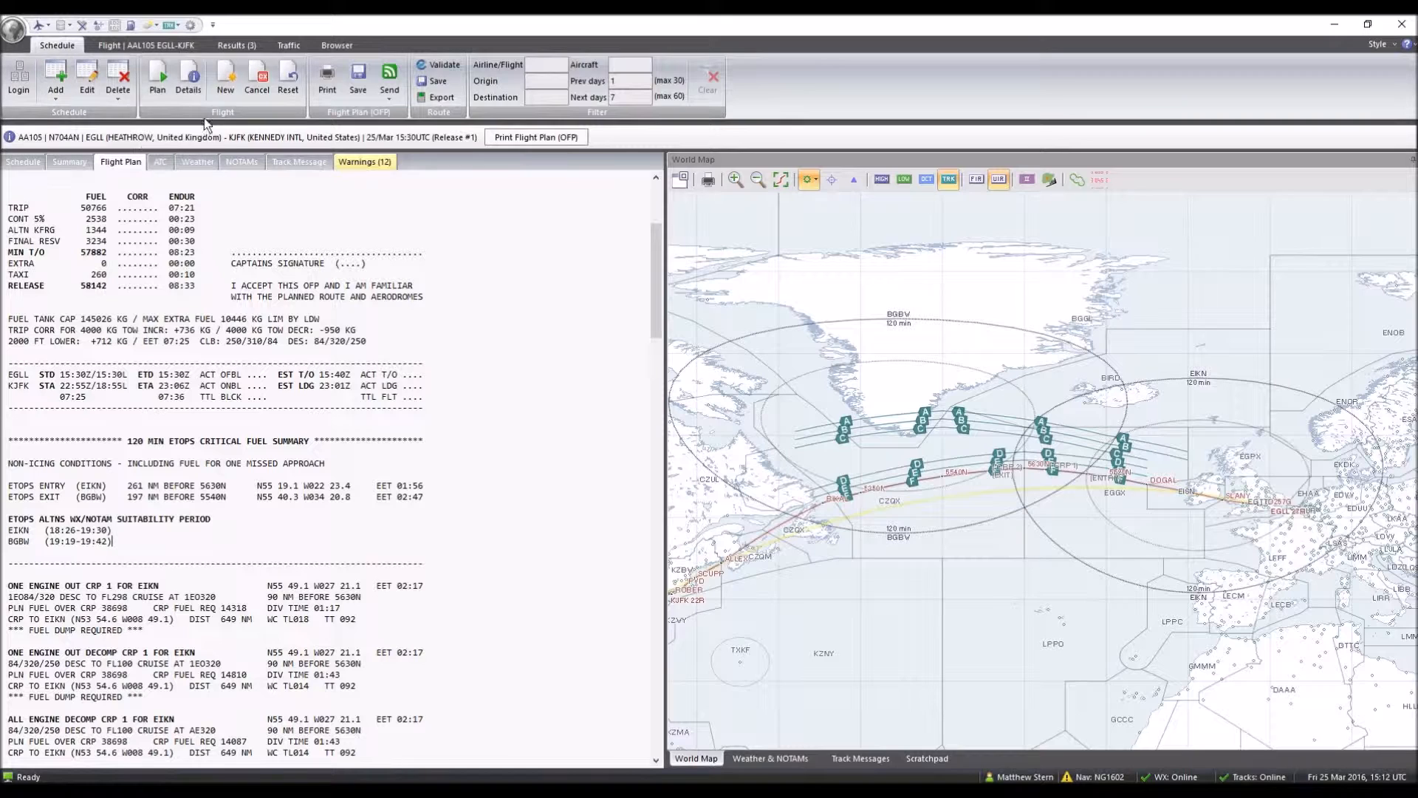
Reopen the released flight for planning and locate aircraft N704AN in the aircraft database
click(159, 90)
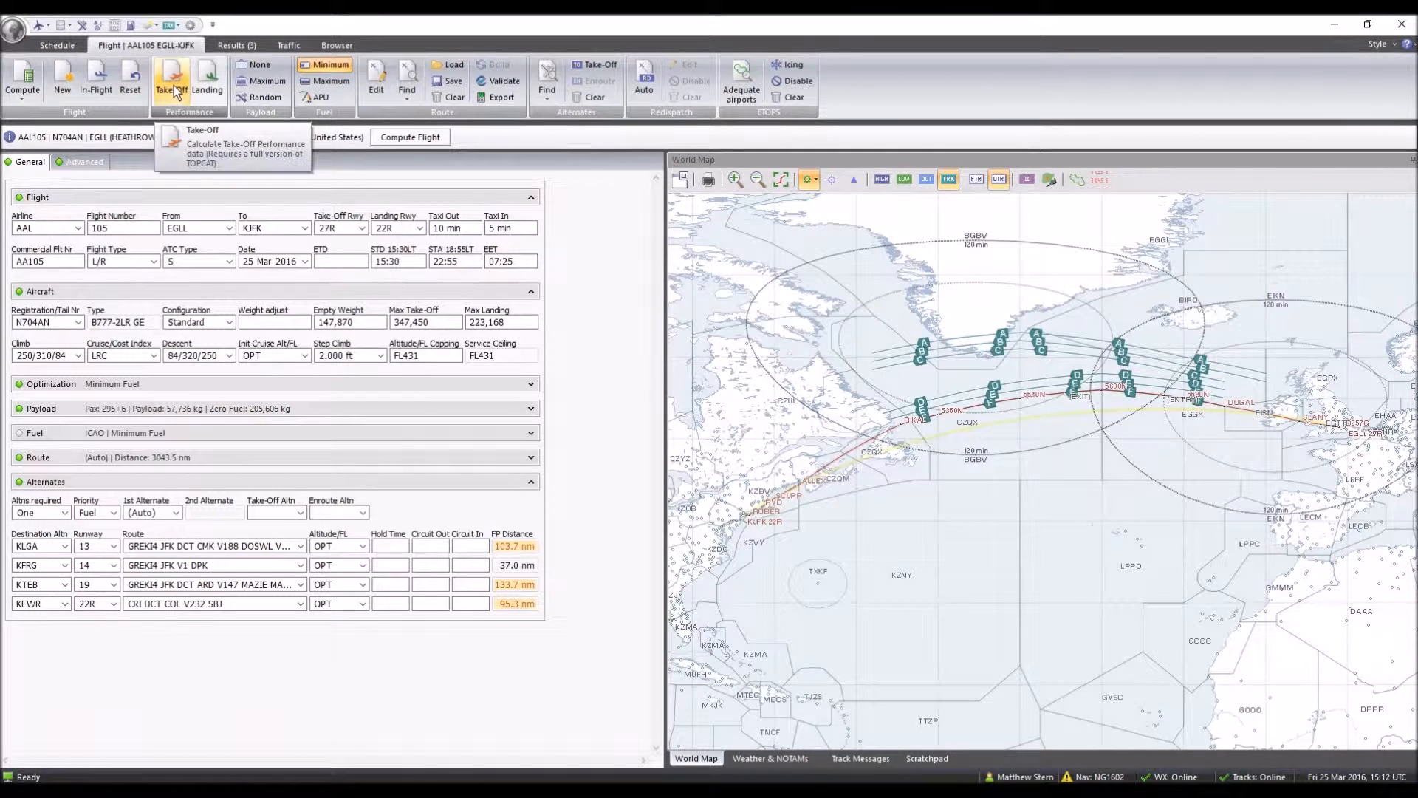
click(48, 27)
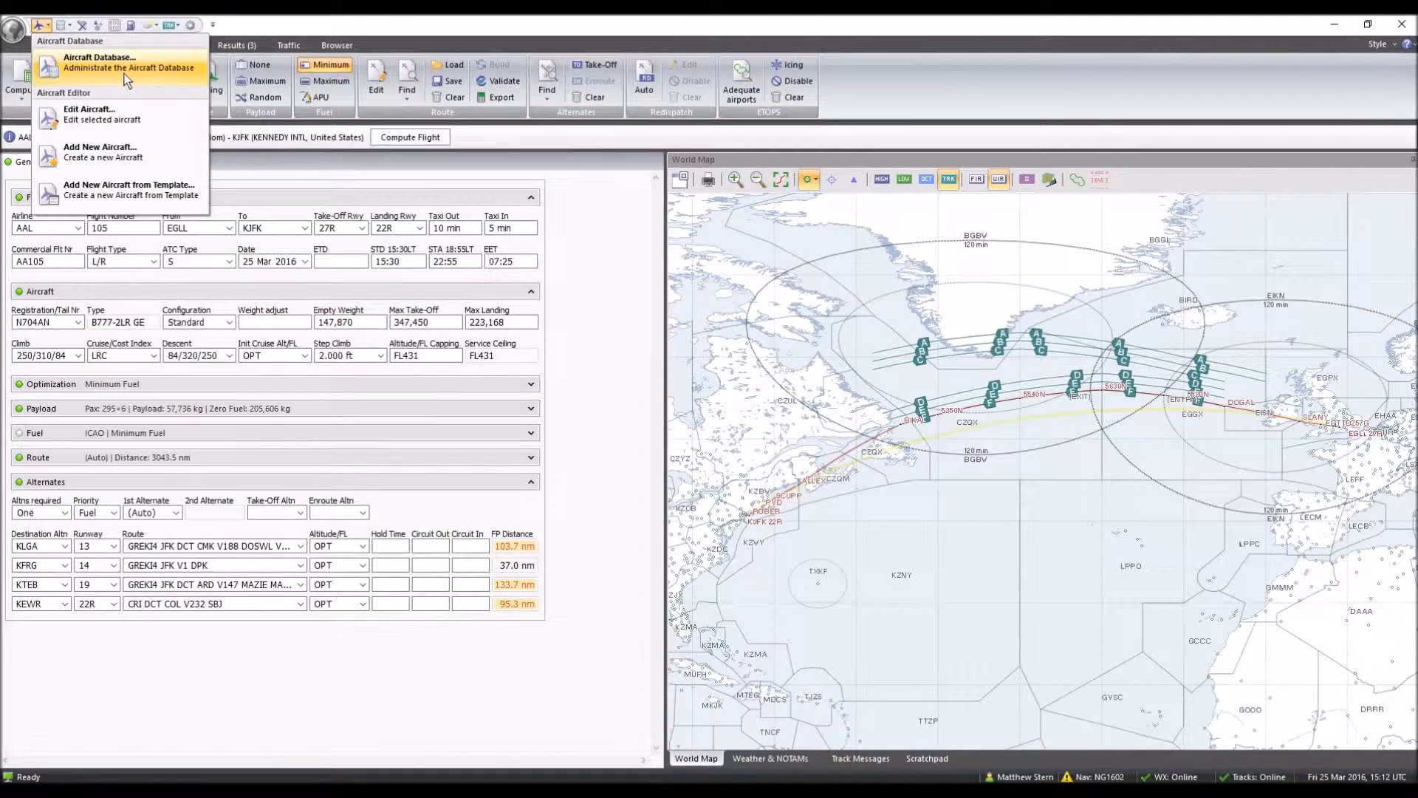
click(86, 63)
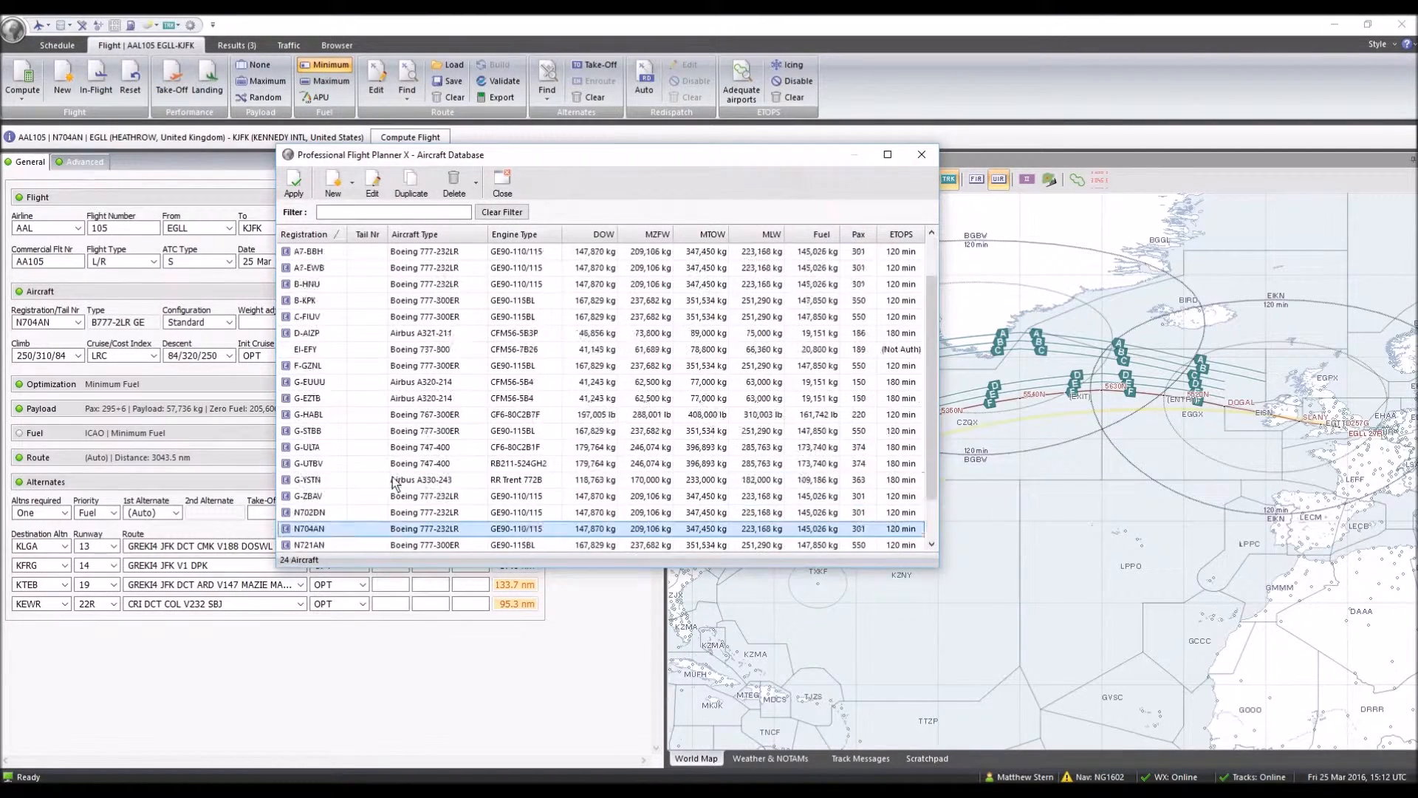
scroll(394, 484, down, 1)
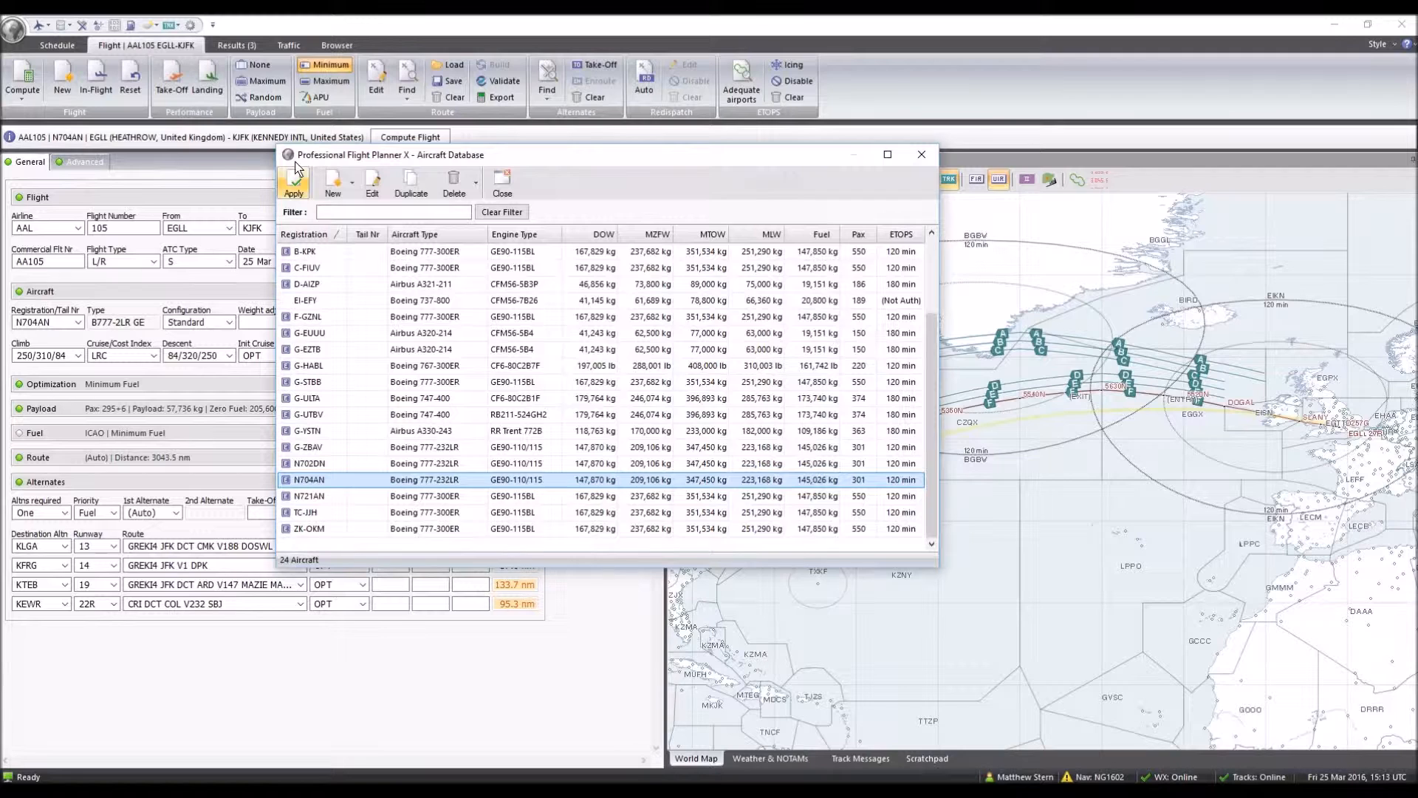
Check that N704AN uses the TOPCAT Boeing 777-200LR GE90-110B1L performance module, and close the aircraft editor and database
click(378, 185)
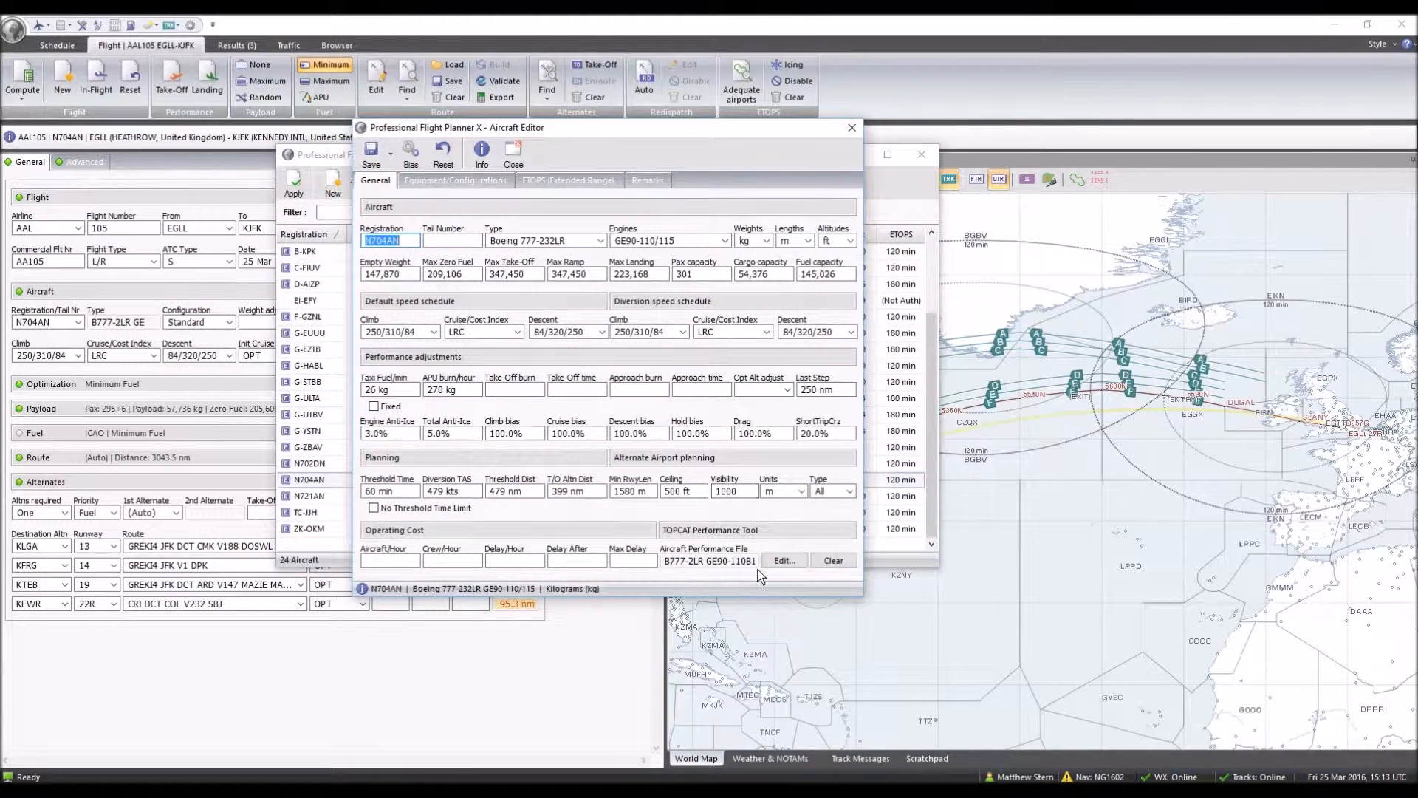
click(784, 560)
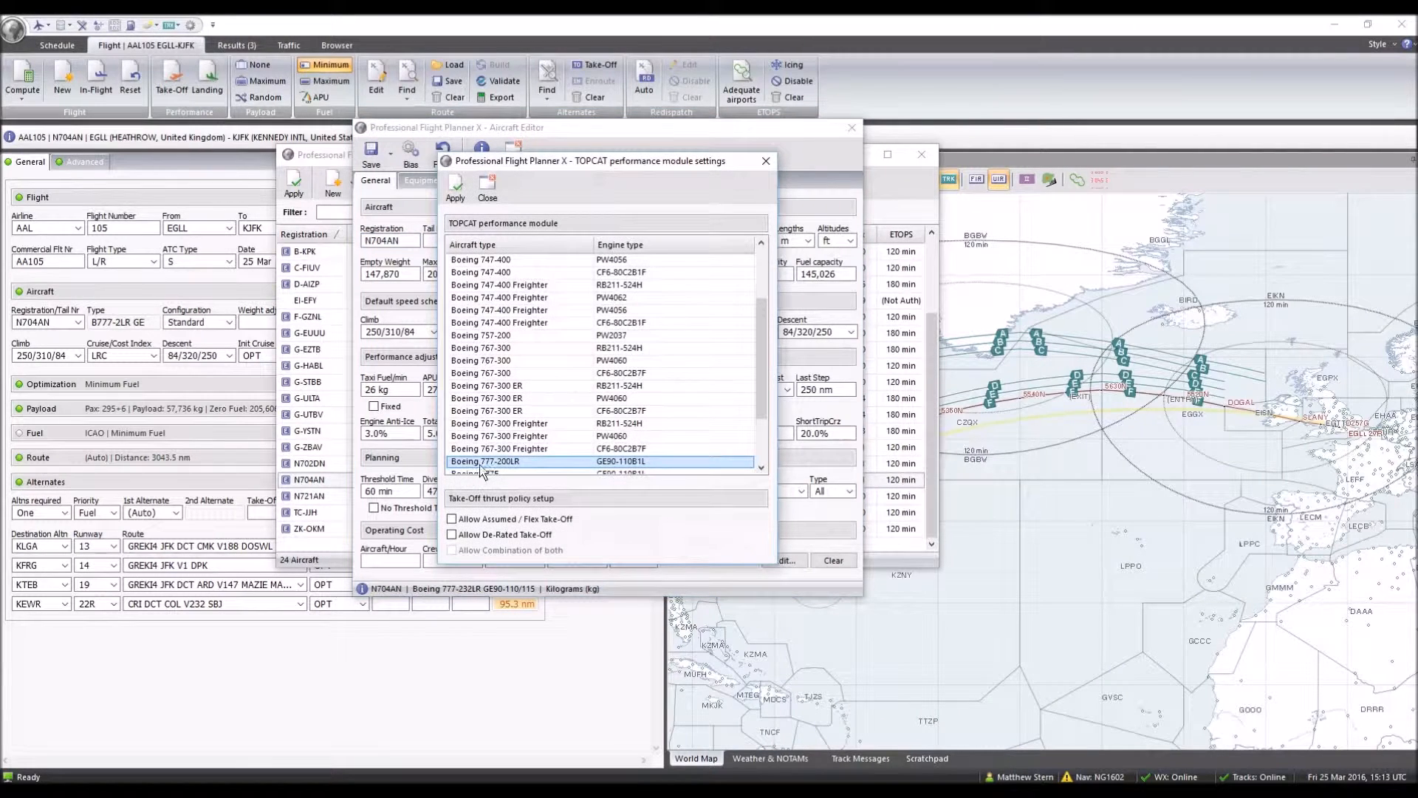
click(455, 186)
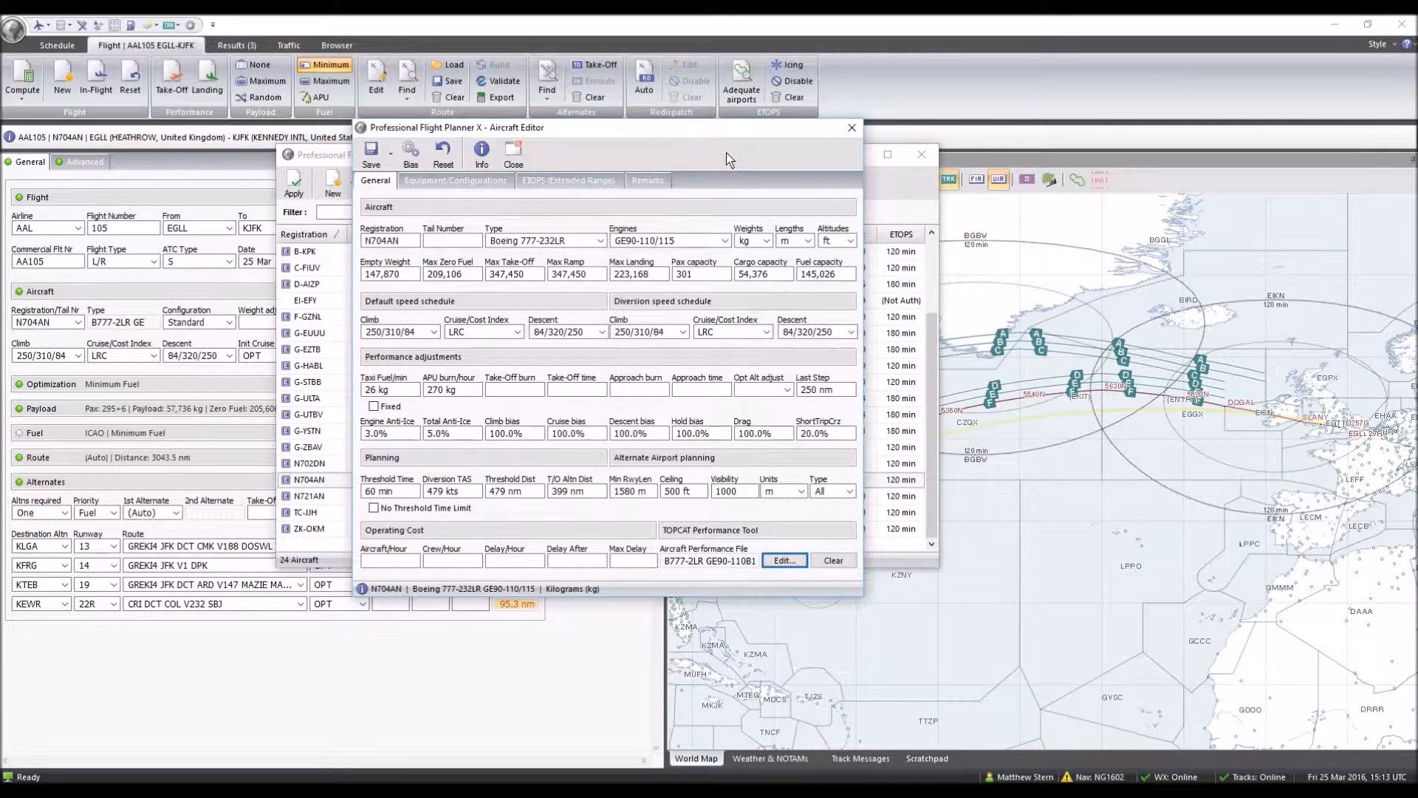
click(850, 128)
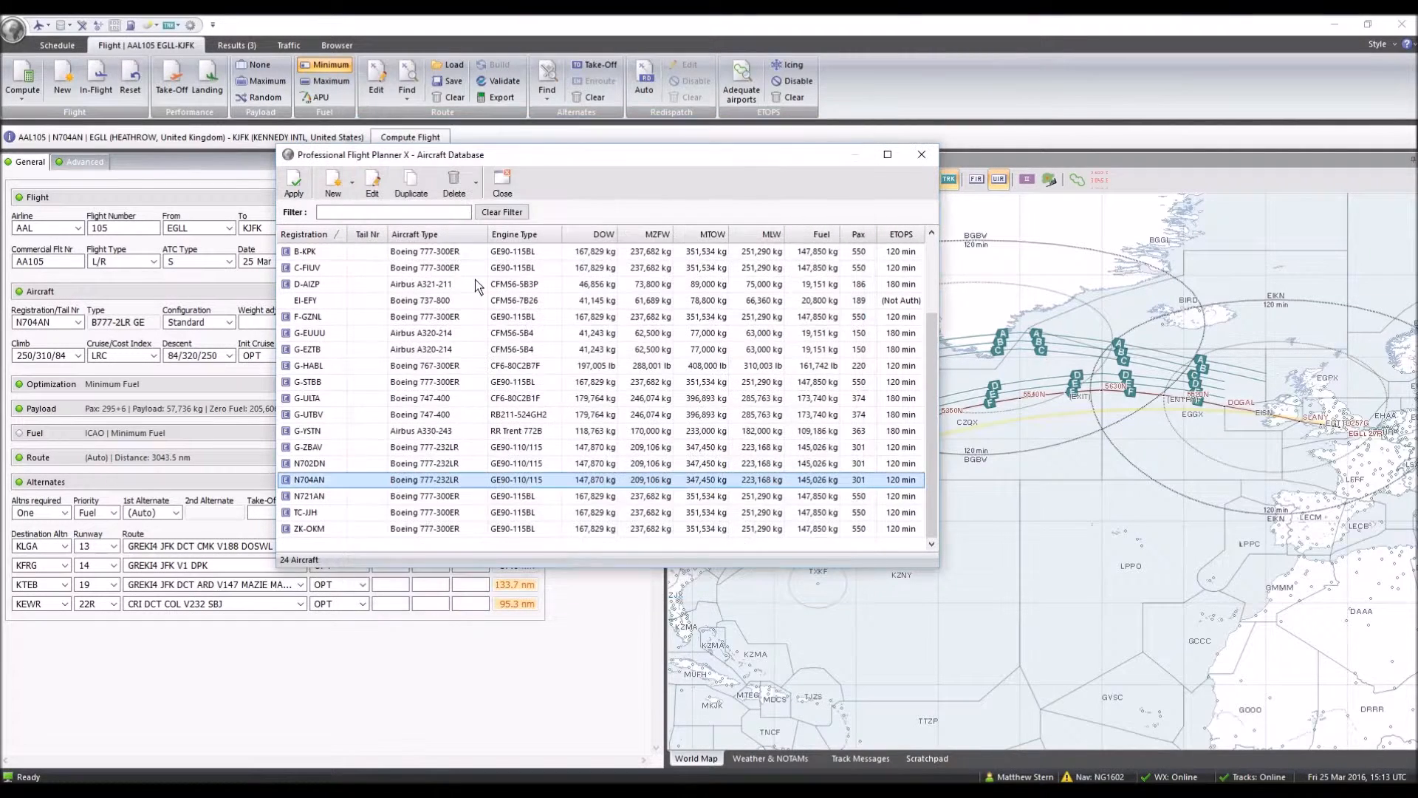
click(926, 164)
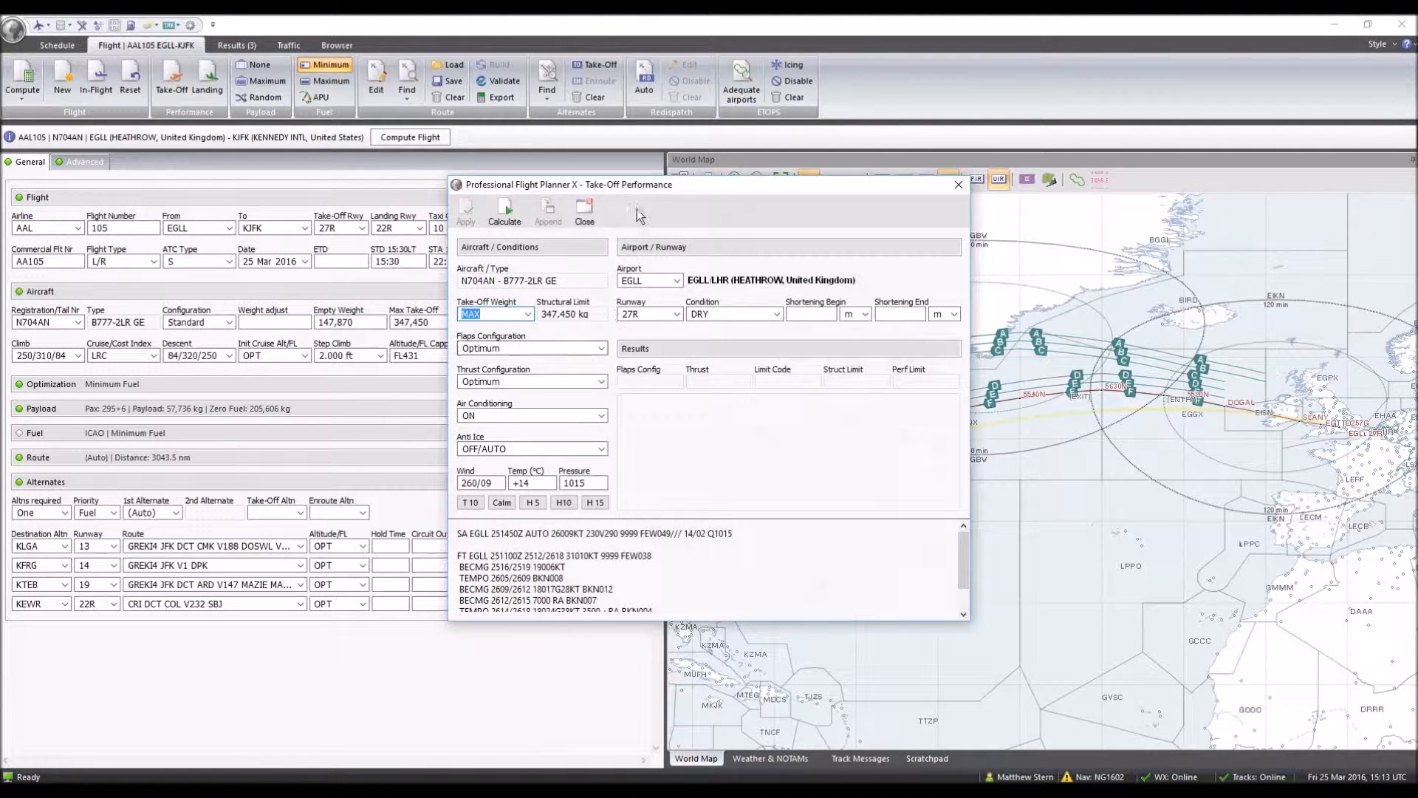
Calculate the take-off performance for N704AN from EGLL runway 27R in dry conditions with maximum take-off weight and optimum flaps and thrust
drag(628, 190, 447, 174)
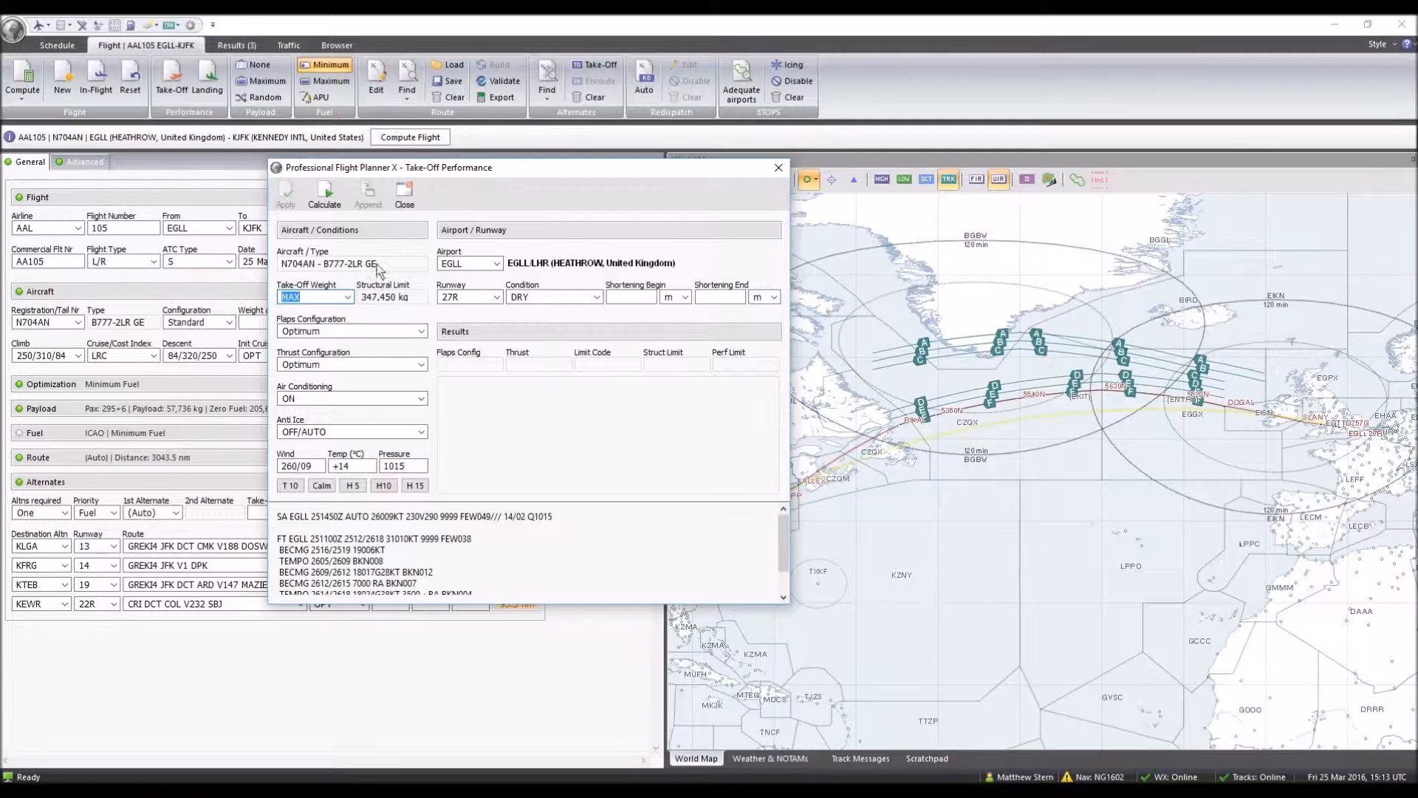
click(325, 201)
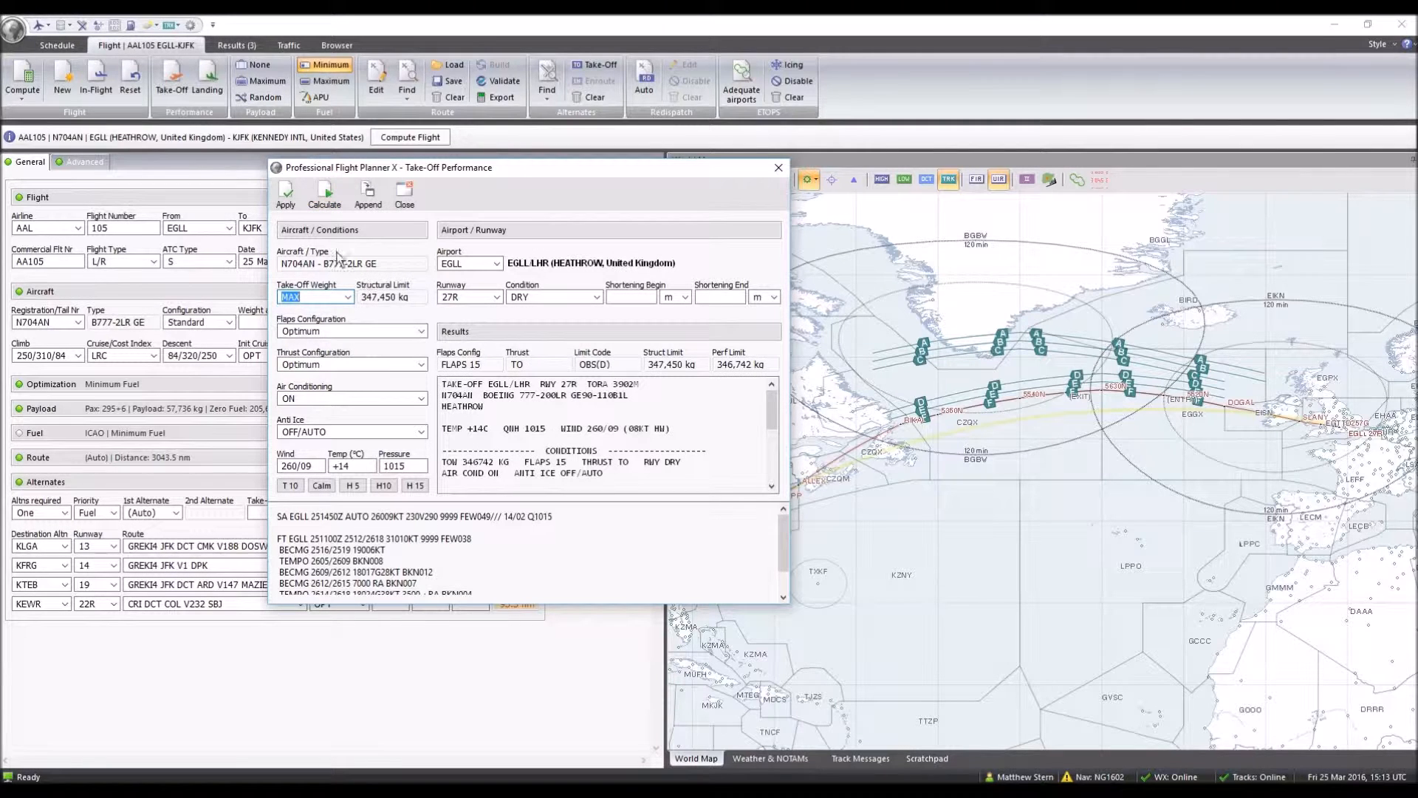
Apply the take-off performance, and calculate and apply landing performance for KJFK runway 22R in dry conditions with flaps 30 and maximum landing weight
click(288, 198)
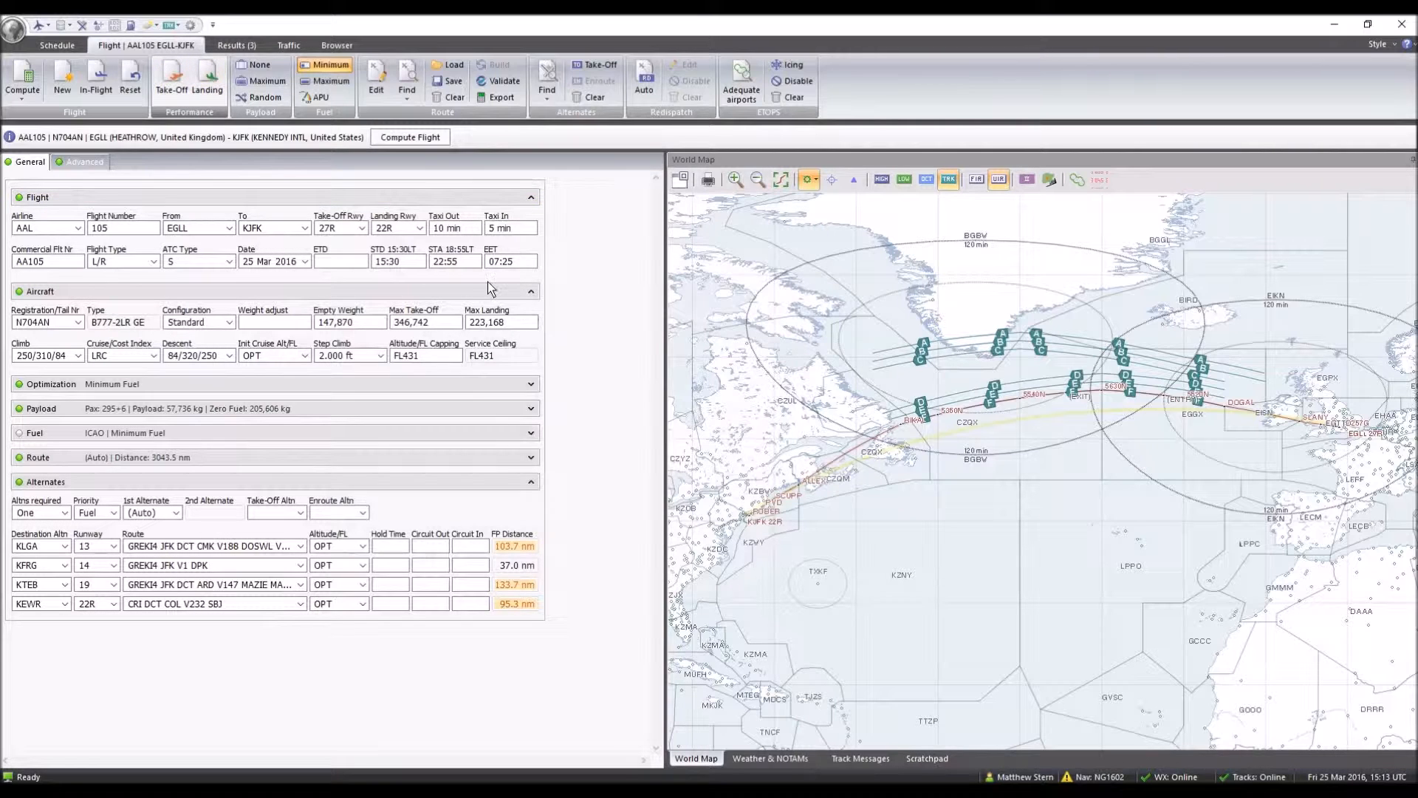
click(508, 215)
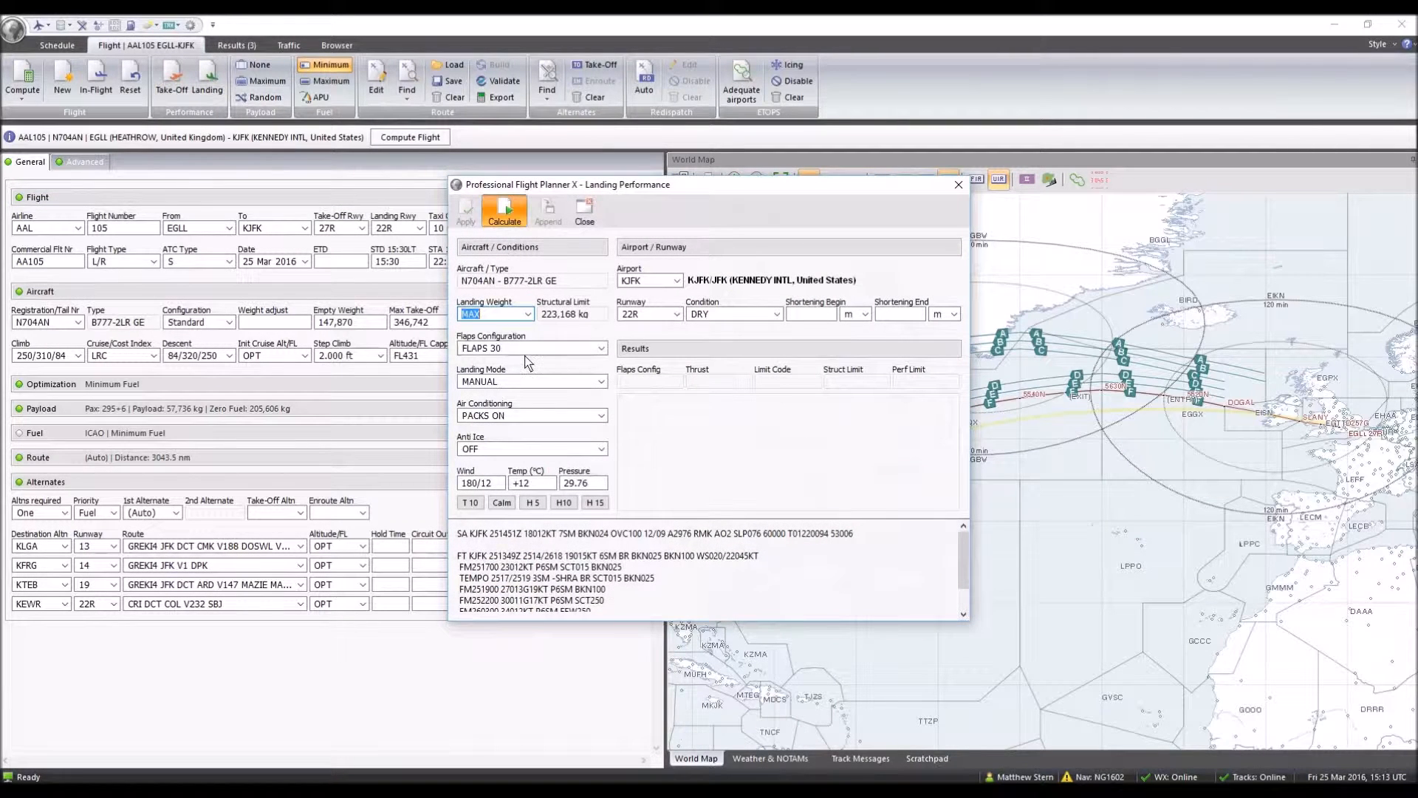
click(467, 212)
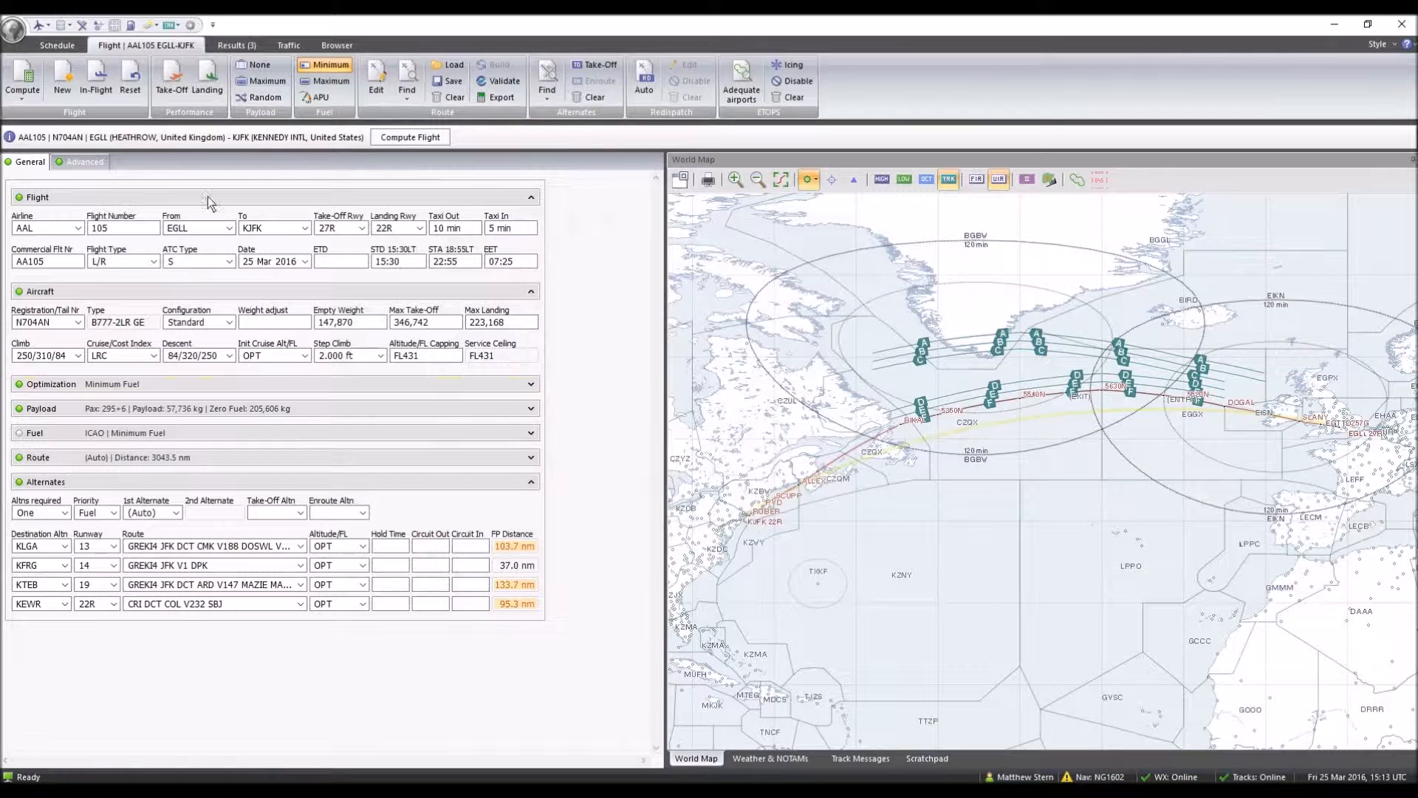
Compute the flight and update the performance data in the resulting AAL105 flight plan
click(388, 141)
click(225, 247)
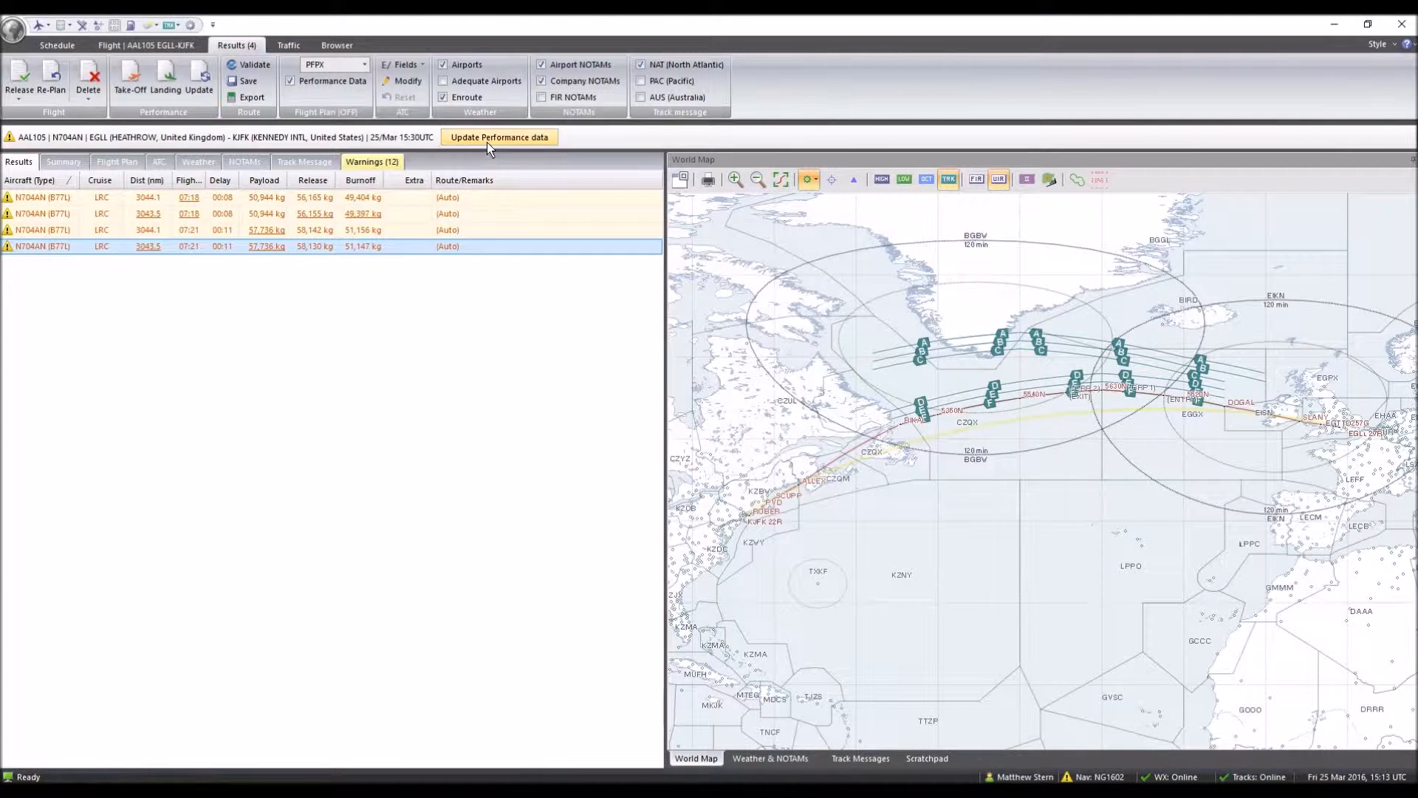
click(117, 162)
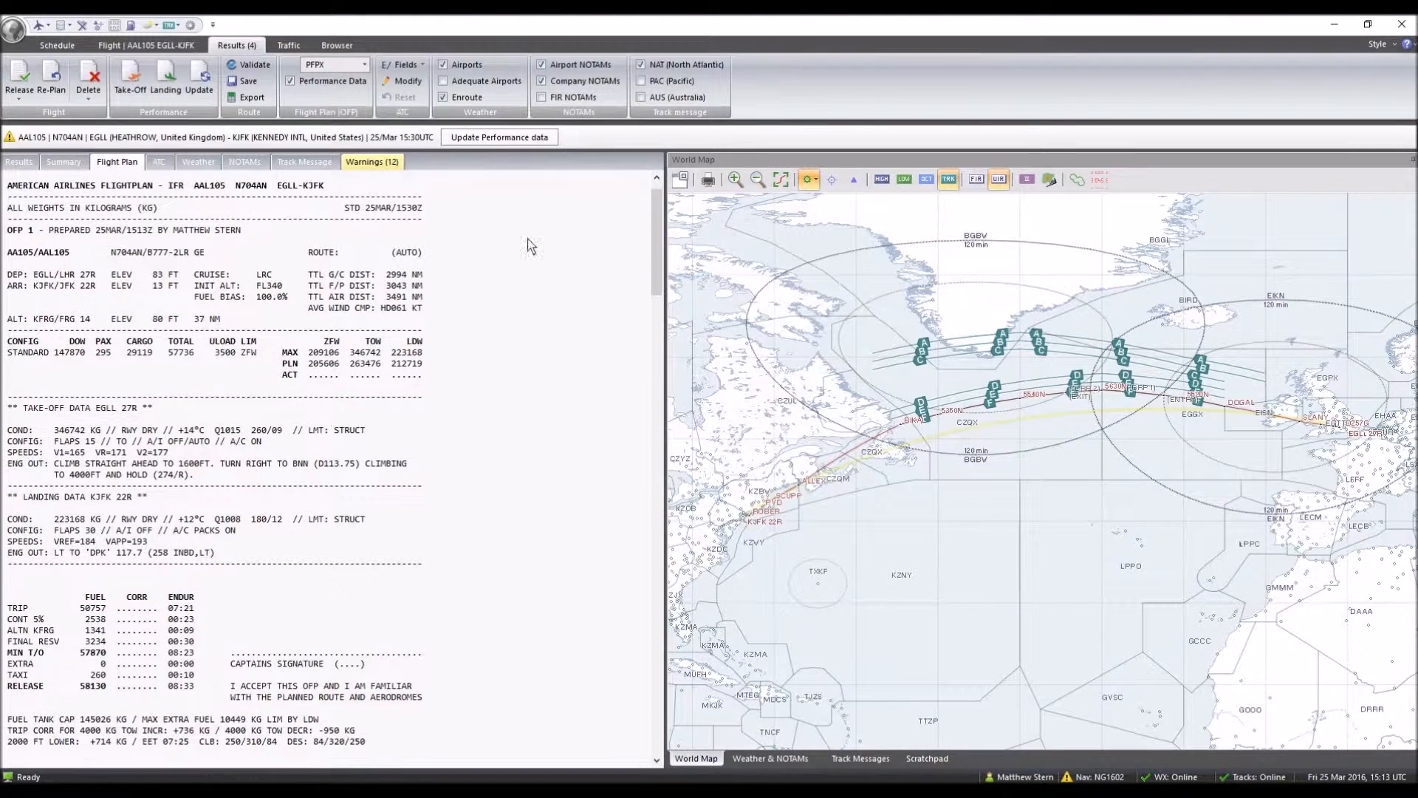
click(486, 140)
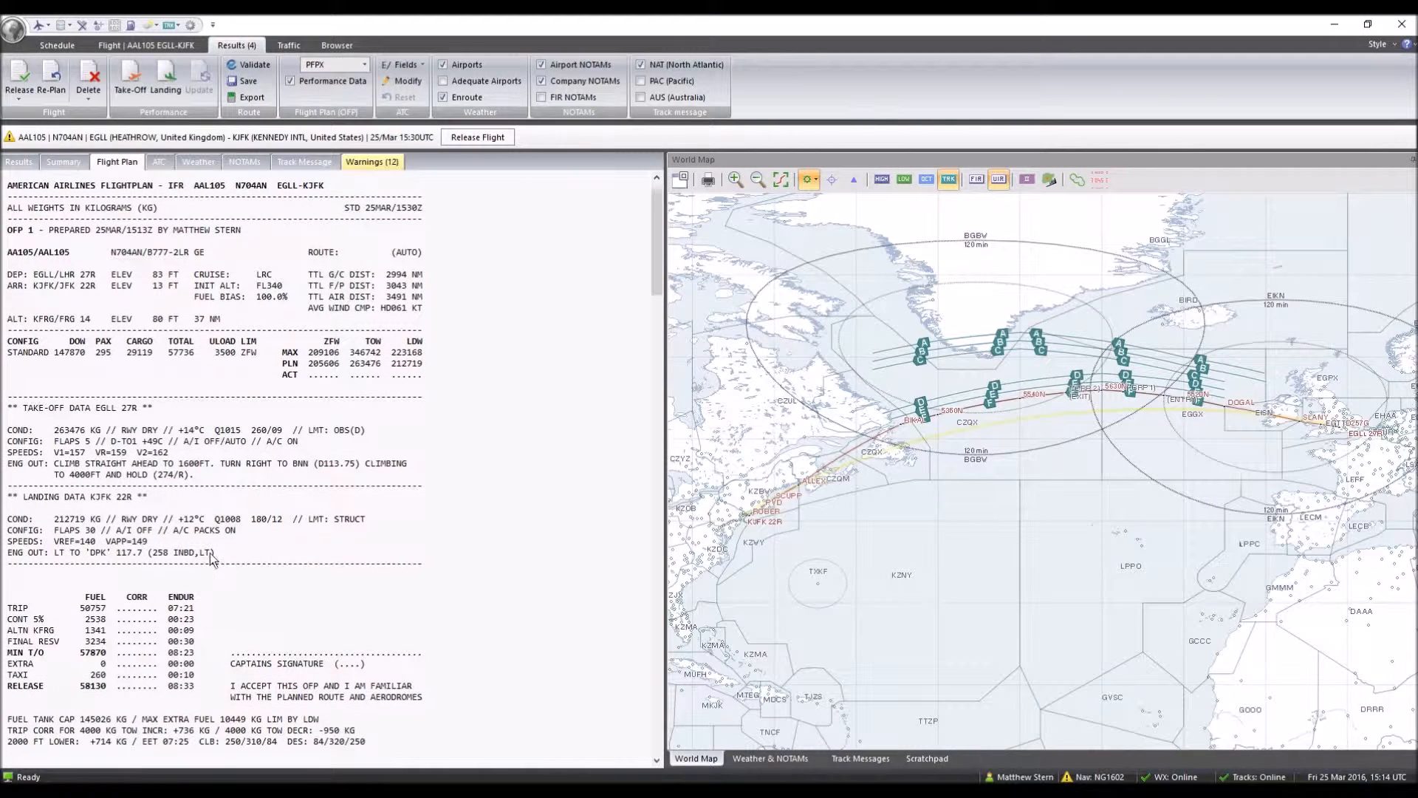
Review the EGLL 27R take-off data in the flight plan: weight, flaps and thrust configuration, V-speeds and engine-out procedure
scroll(316, 563, down, 1)
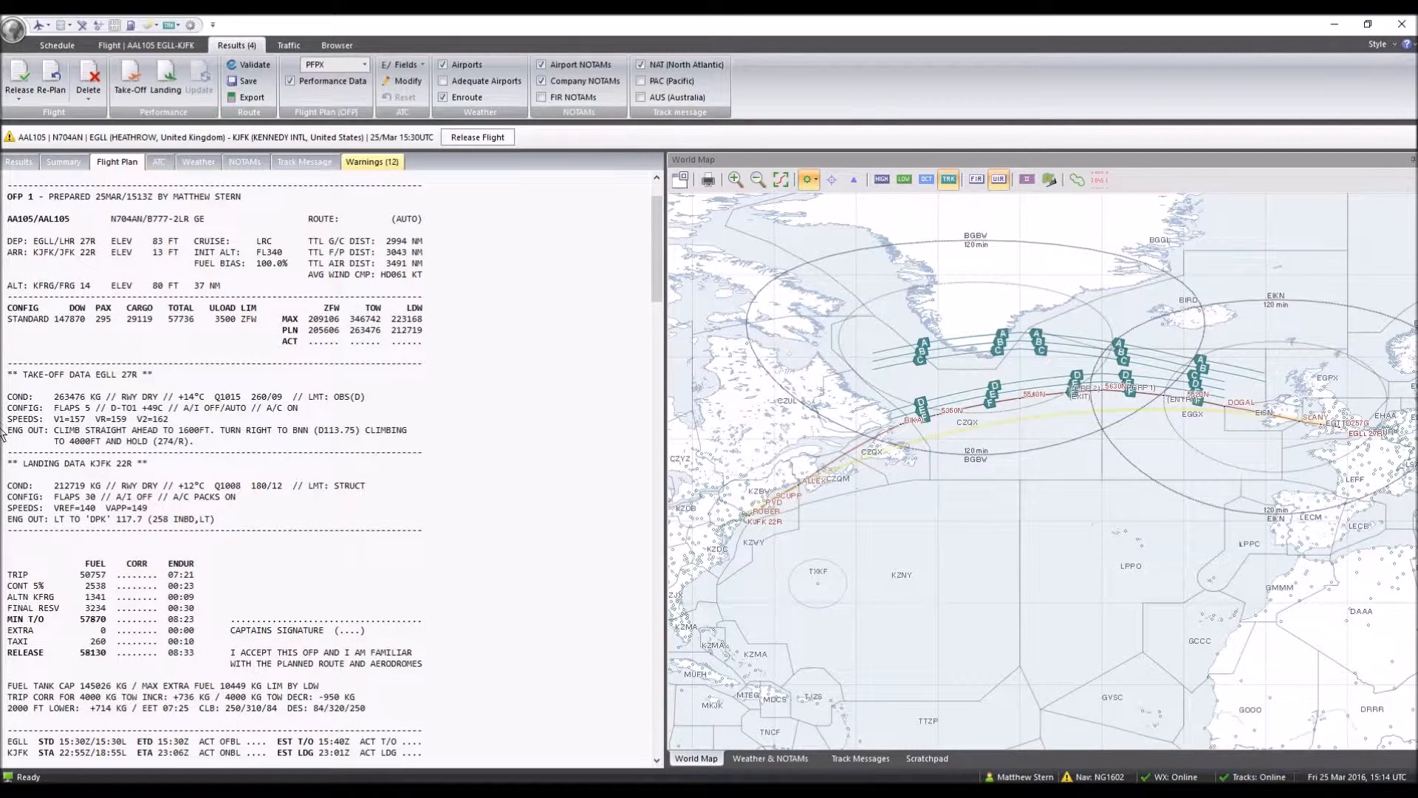
drag(53, 397, 204, 402)
click(166, 400)
drag(91, 408, 61, 414)
click(130, 418)
drag(54, 418, 178, 429)
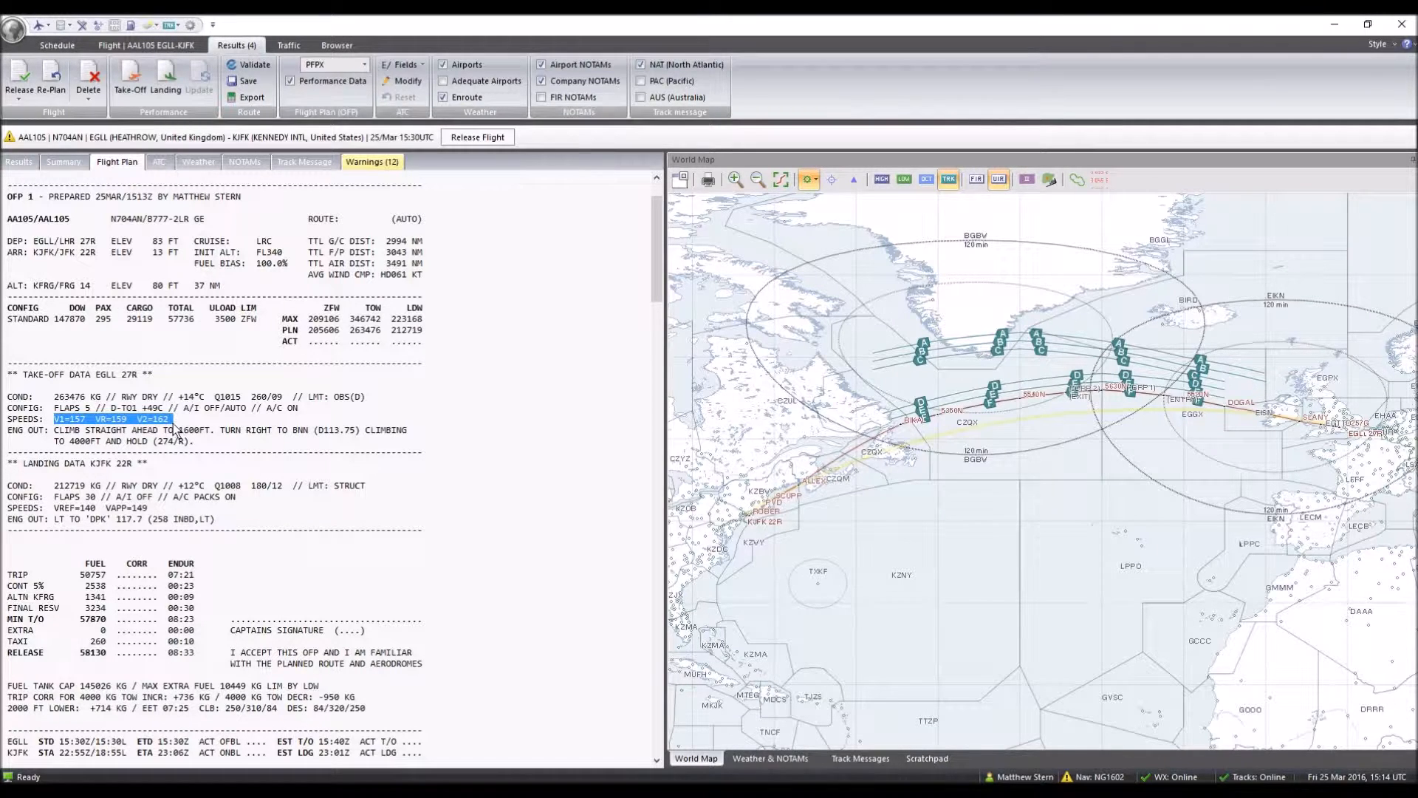
click(177, 432)
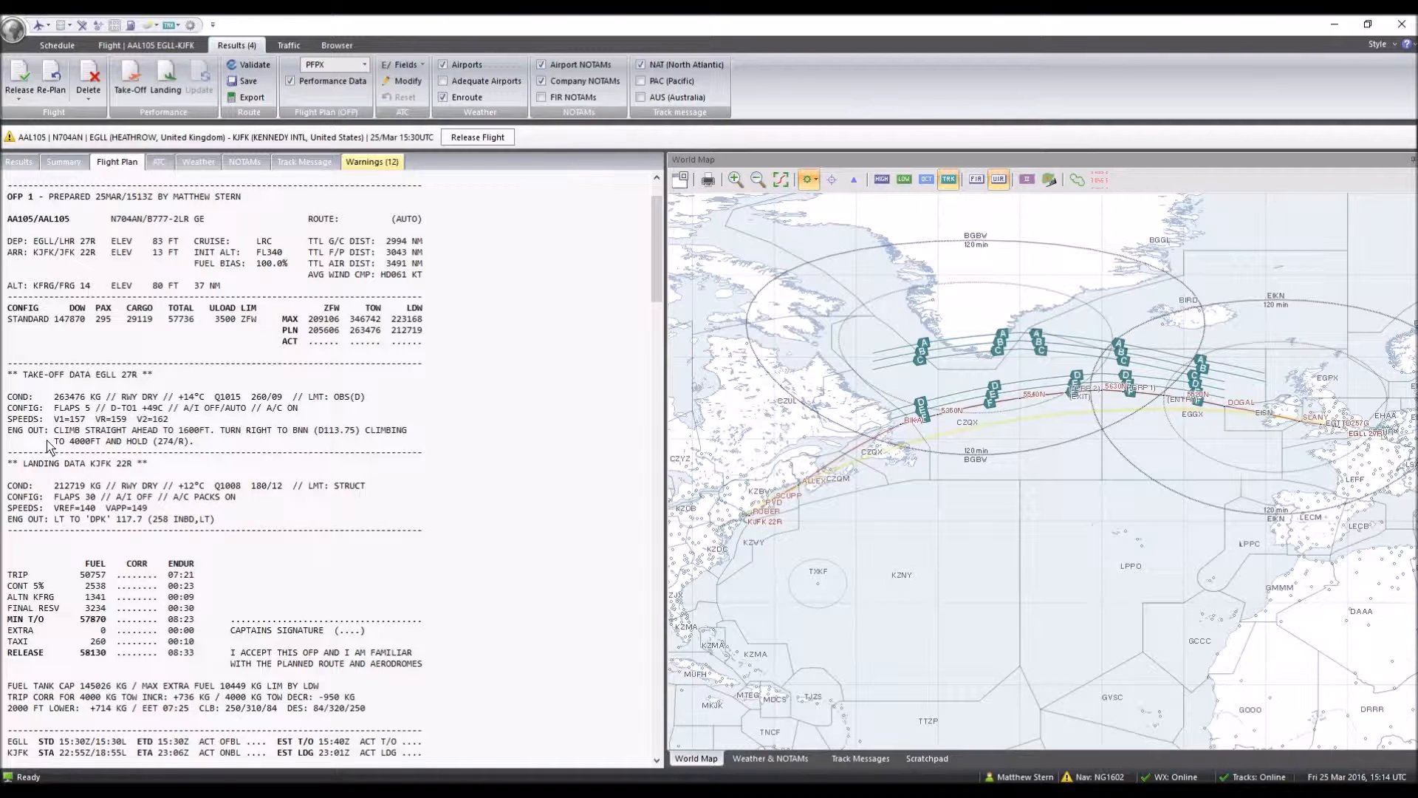
drag(49, 435, 196, 441)
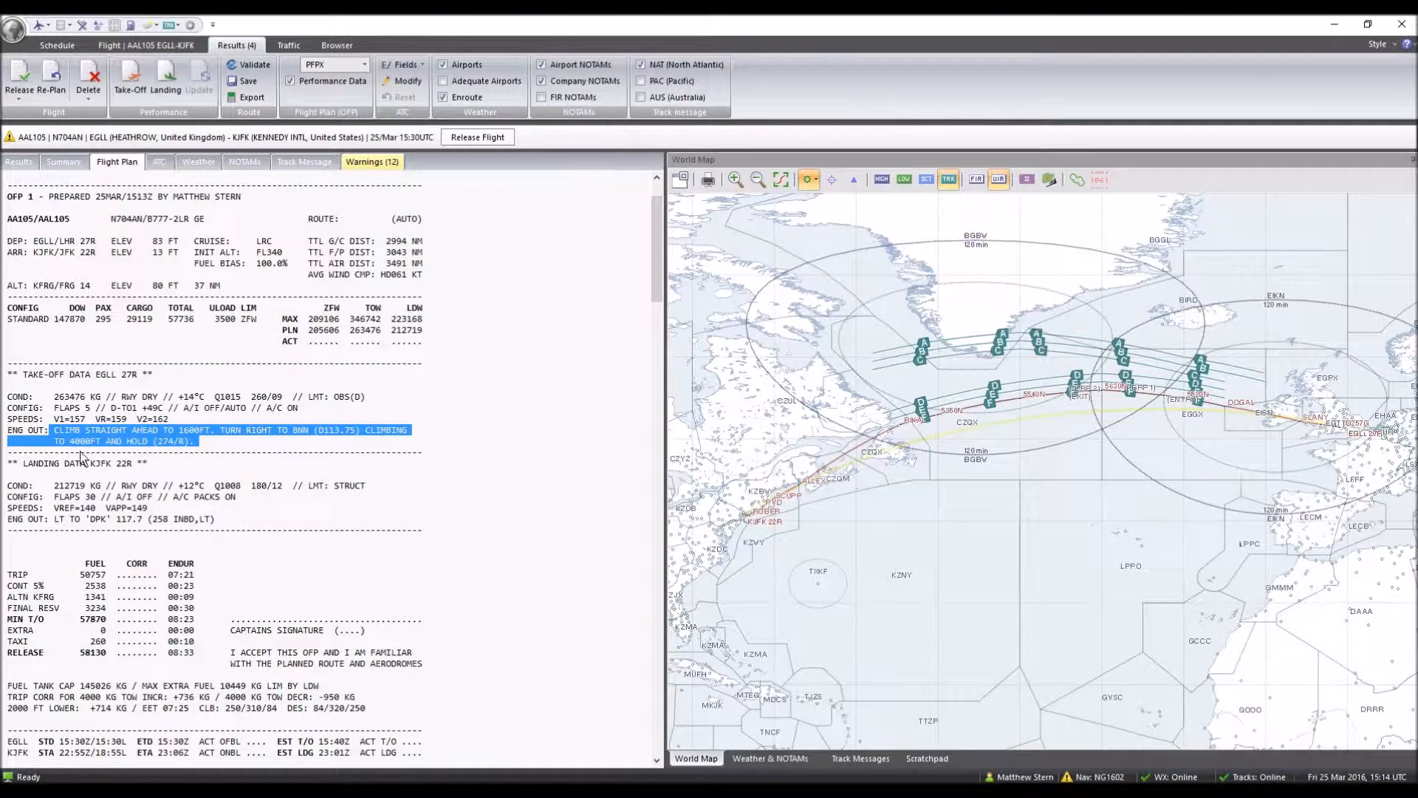
click(345, 452)
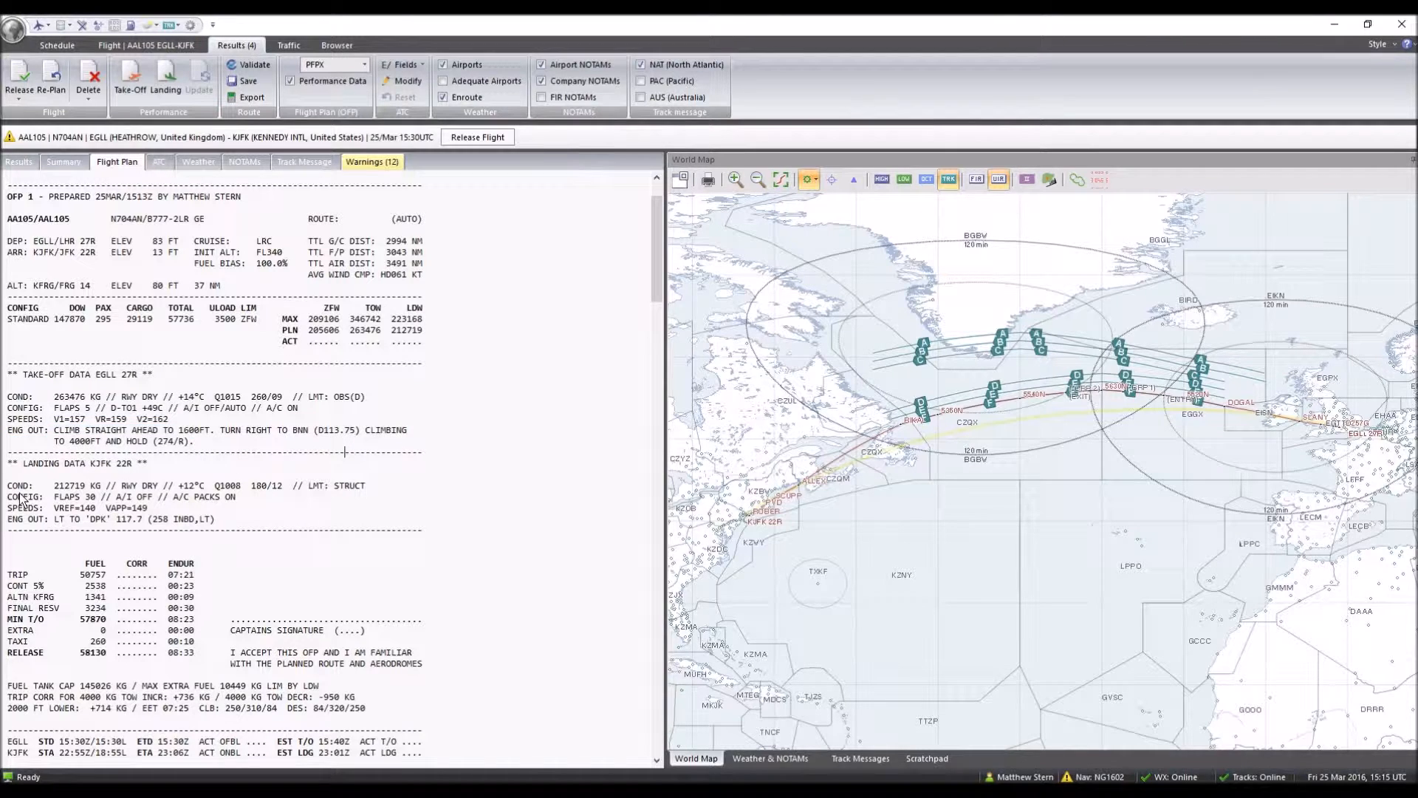
Review the KJFK 22R landing data in the flight plan: conditions, flaps configuration, and VREF and VAPP speeds
scroll(158, 525, down, 1)
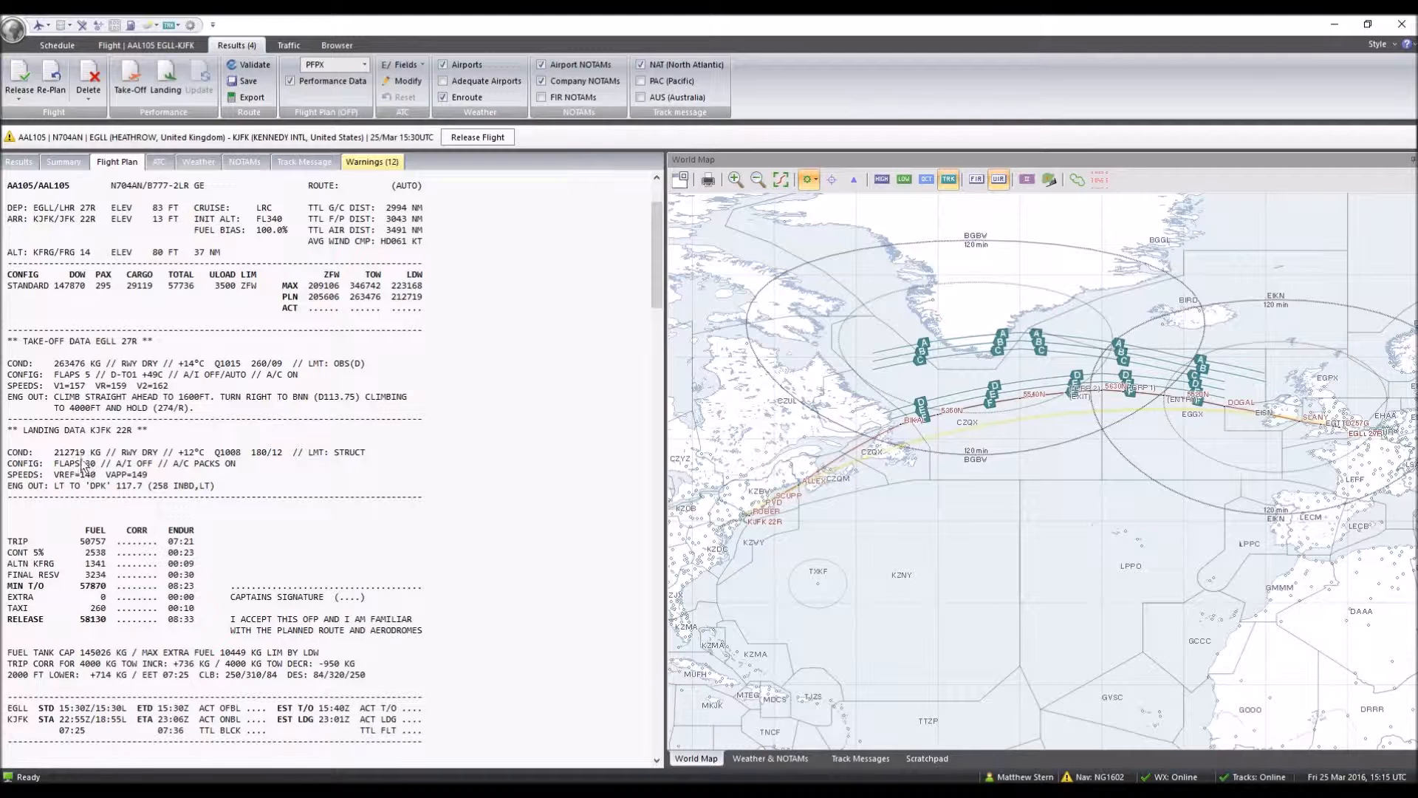
drag(50, 453, 282, 453)
click(269, 471)
drag(56, 466, 250, 473)
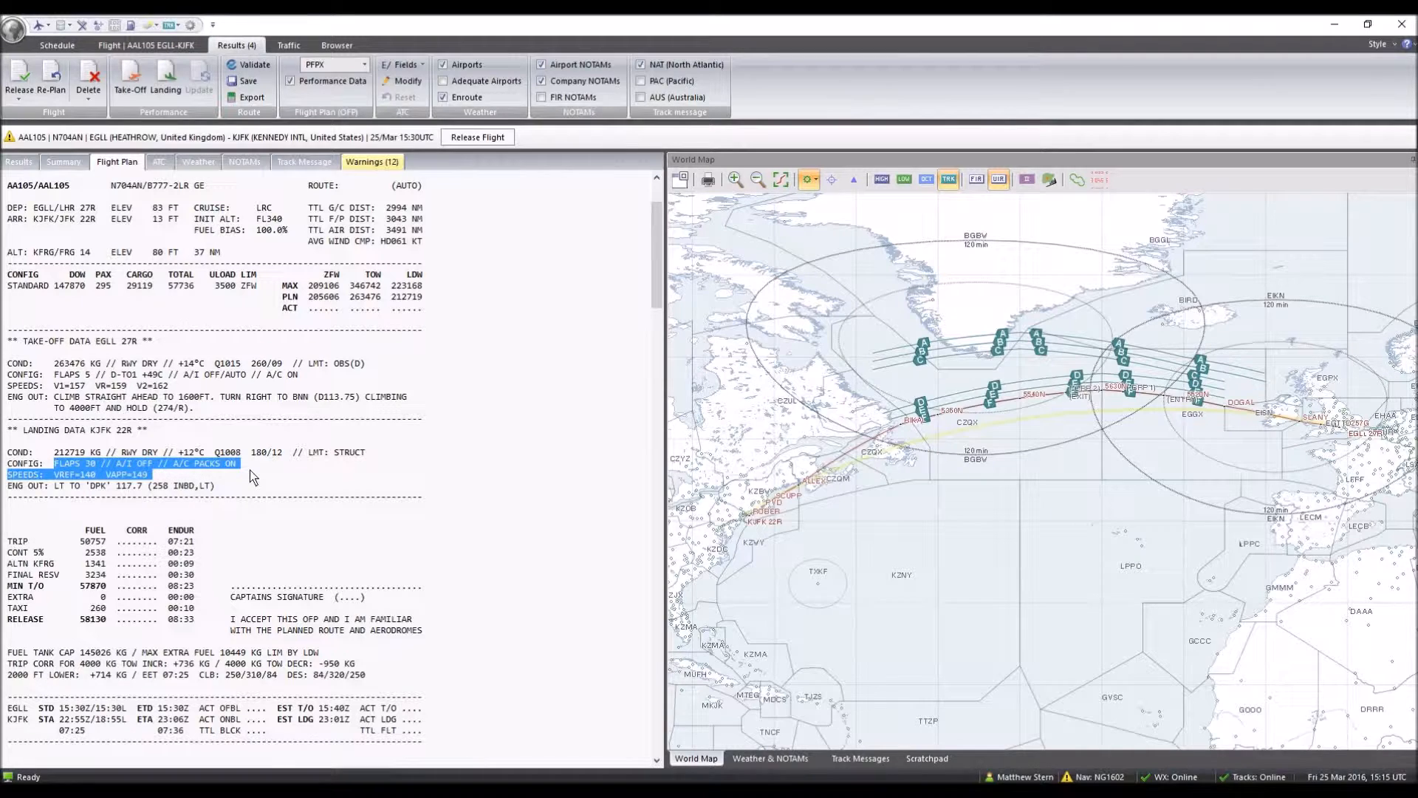
drag(44, 474, 77, 476)
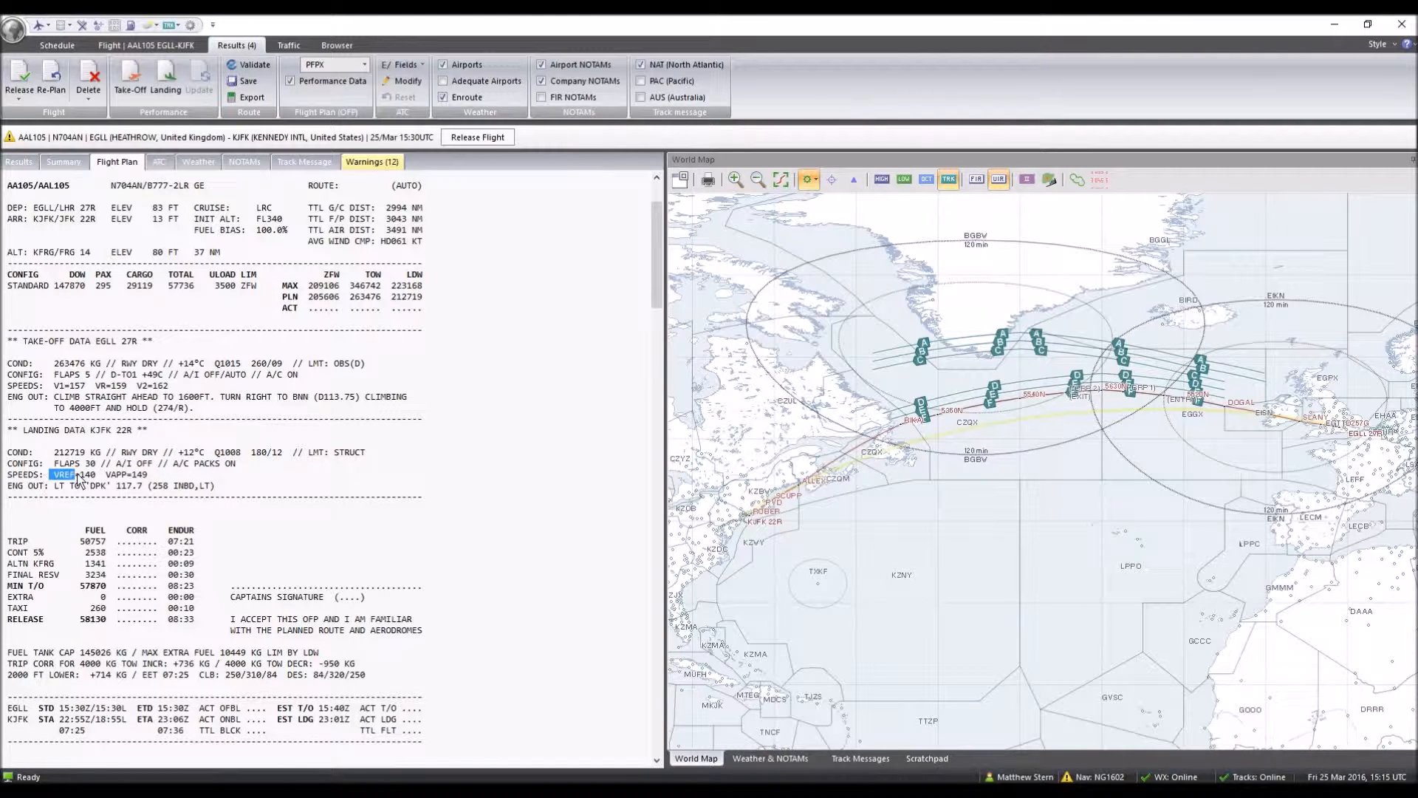
click(144, 477)
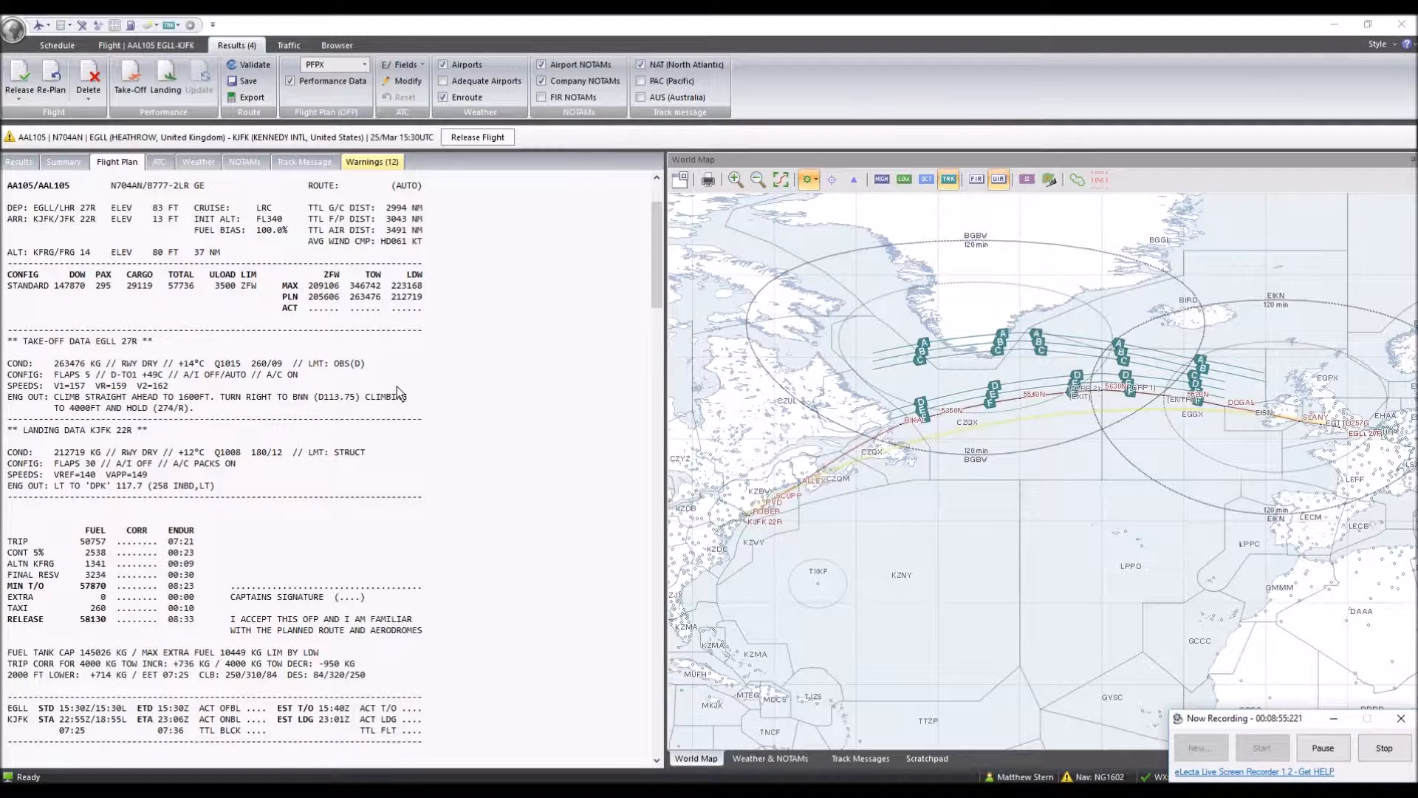
Release flight AAL105 with the updated performance data, accepting the flight plan warnings
scroll(222, 517, down, 4)
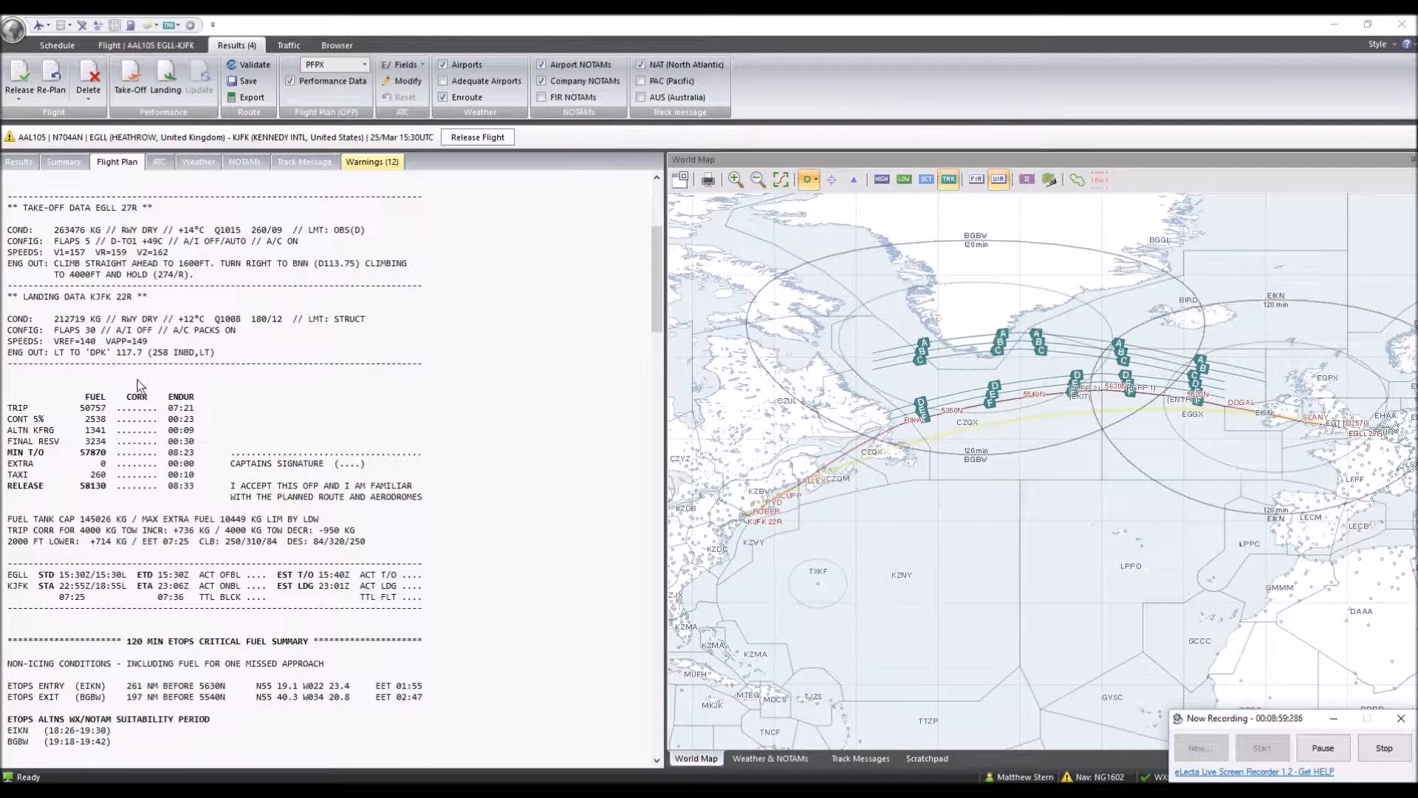
scroll(137, 366, up, 1)
click(478, 137)
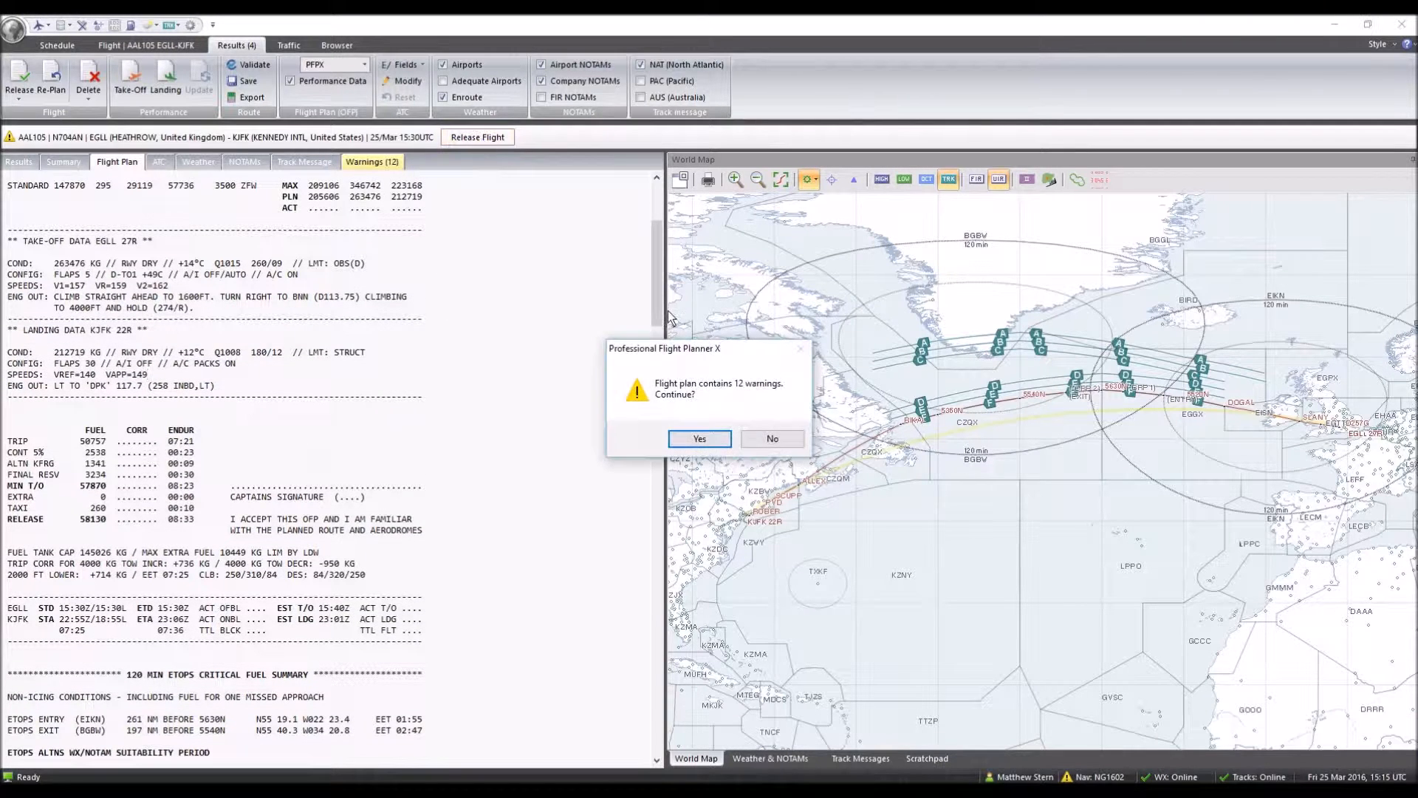
click(699, 438)
click(769, 444)
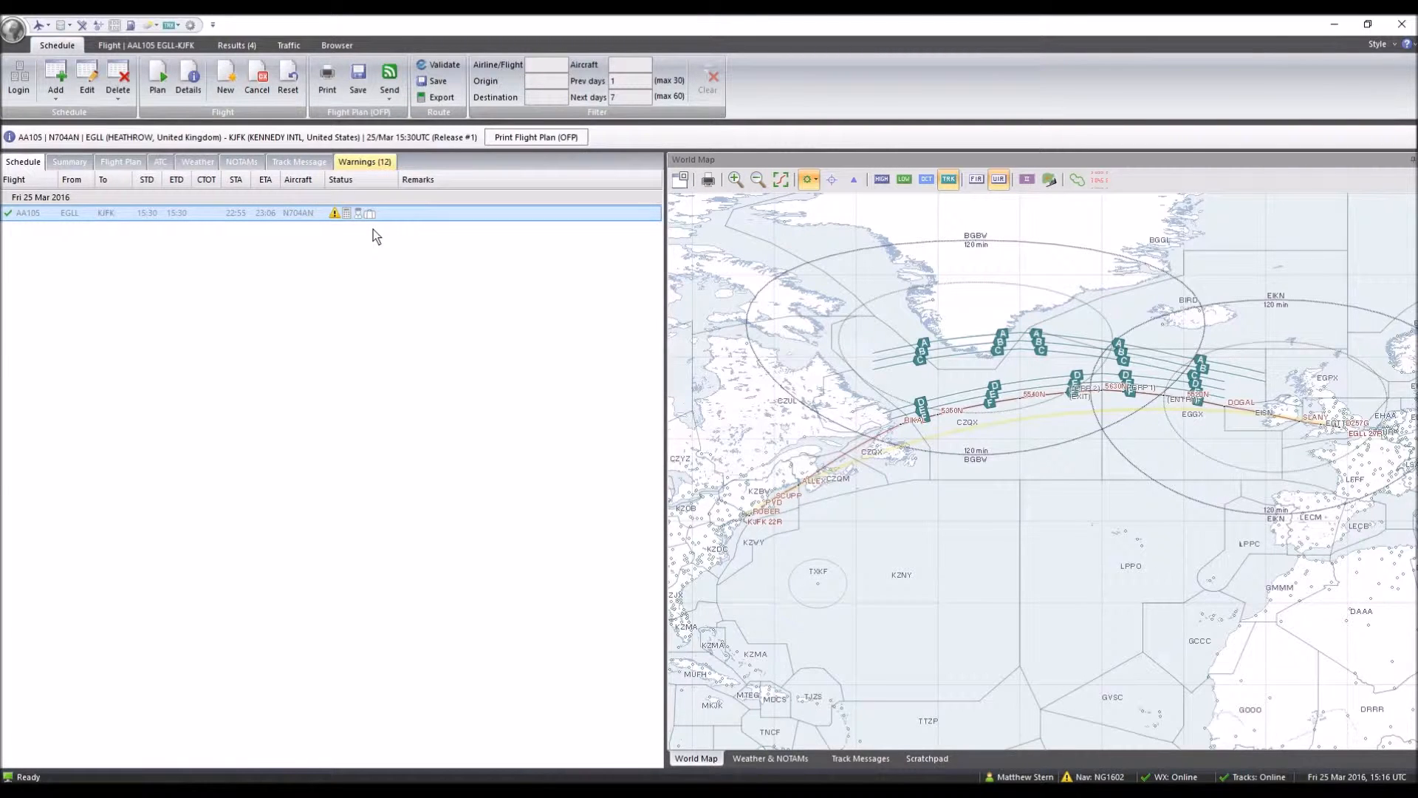
Send the released flight to TOPCAT and randomize the passenger load in its weight and balance
click(391, 87)
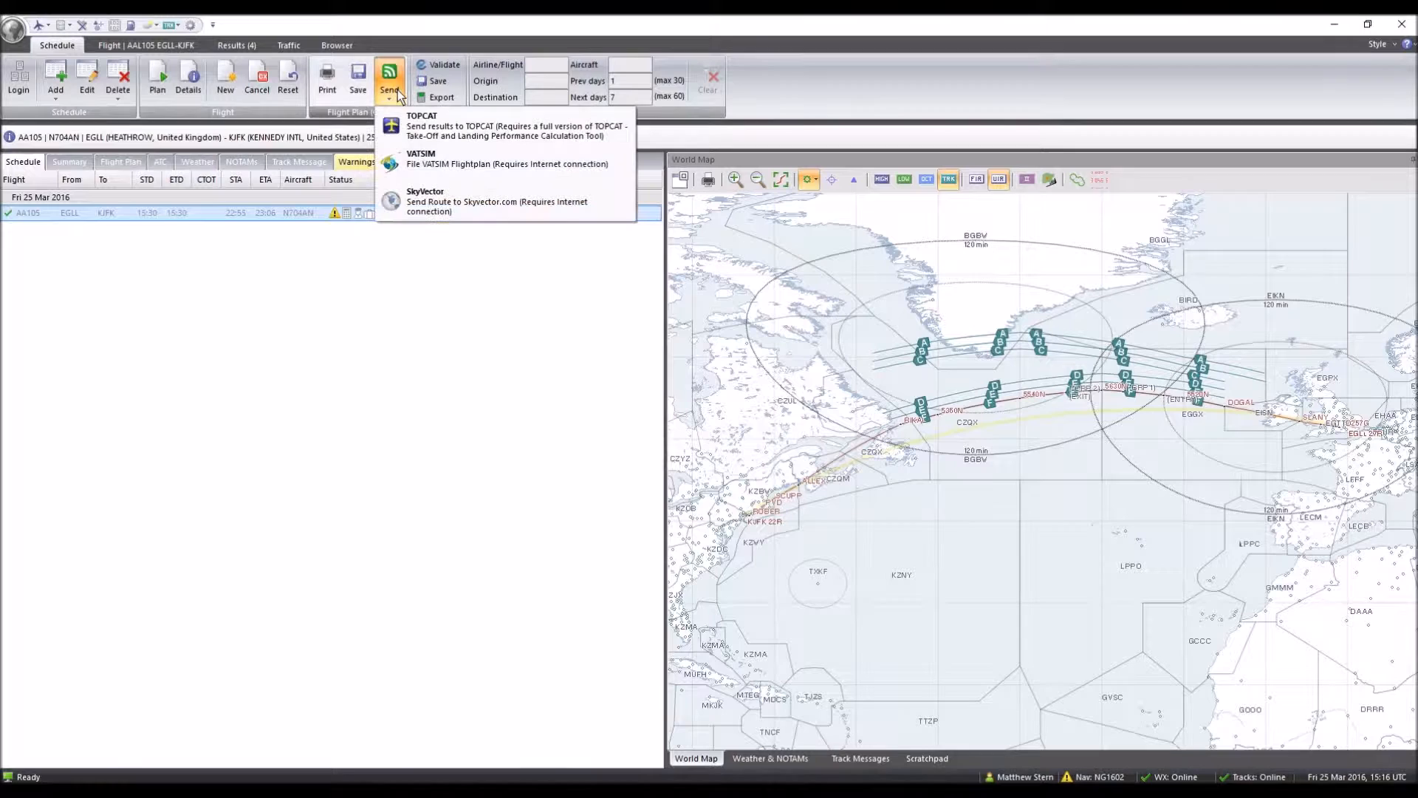
click(411, 146)
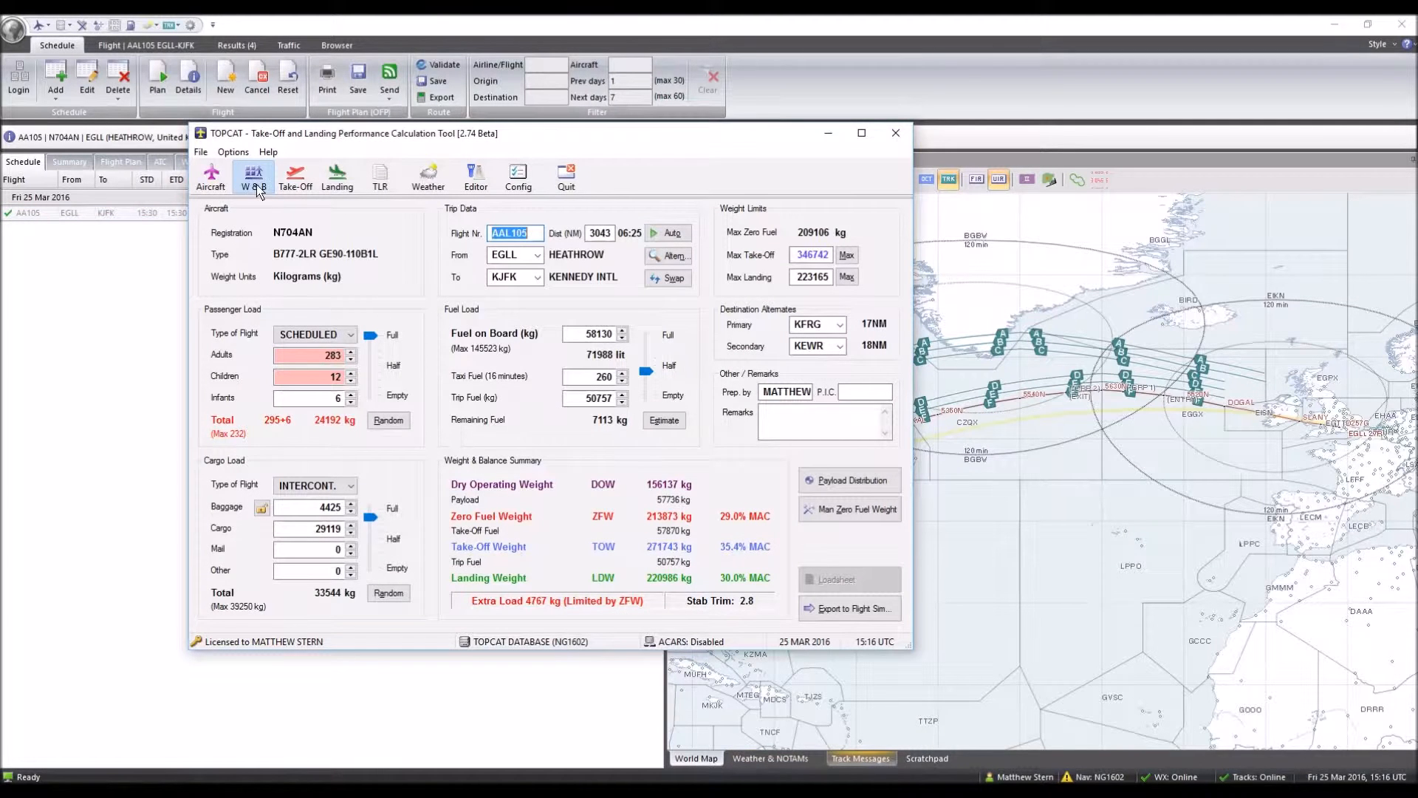
click(215, 186)
click(253, 177)
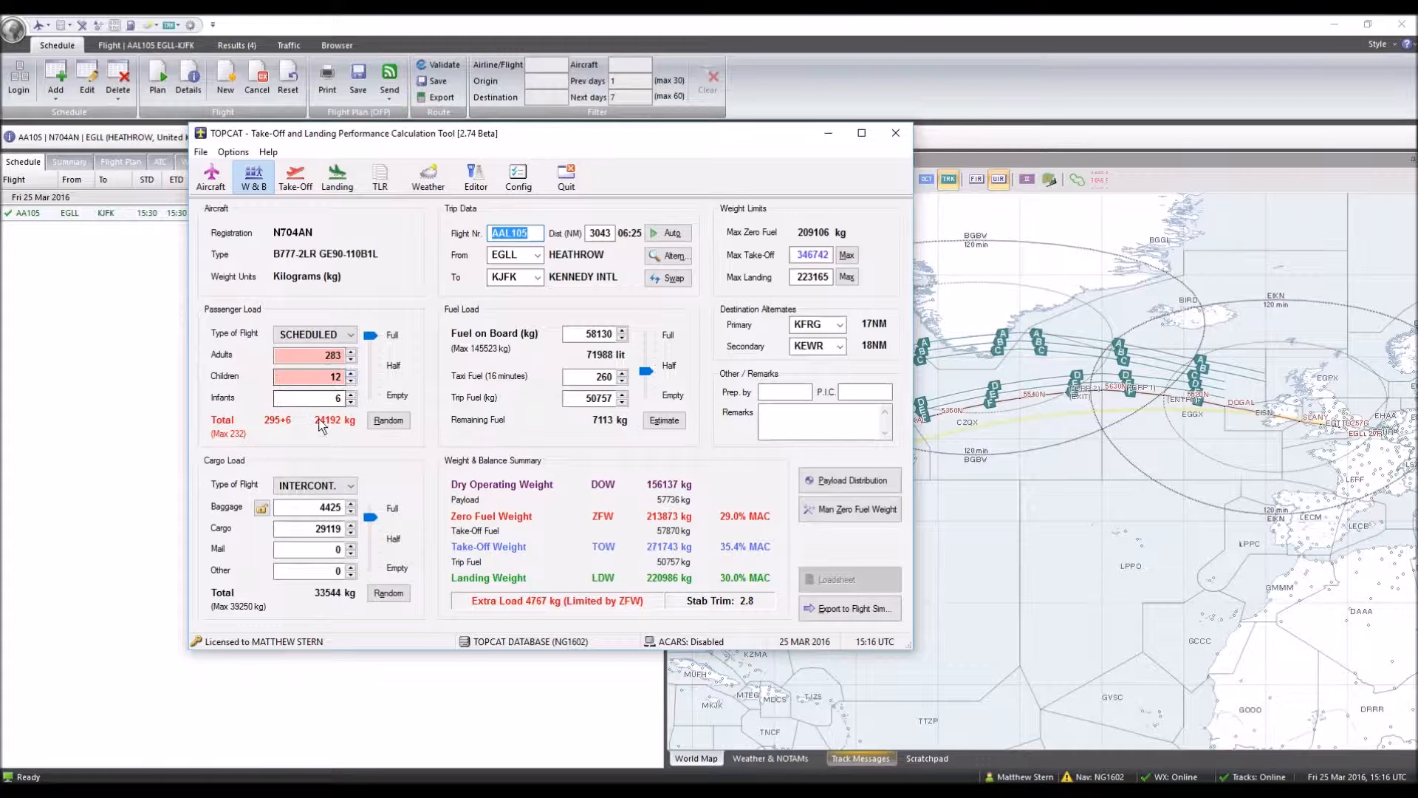
click(389, 420)
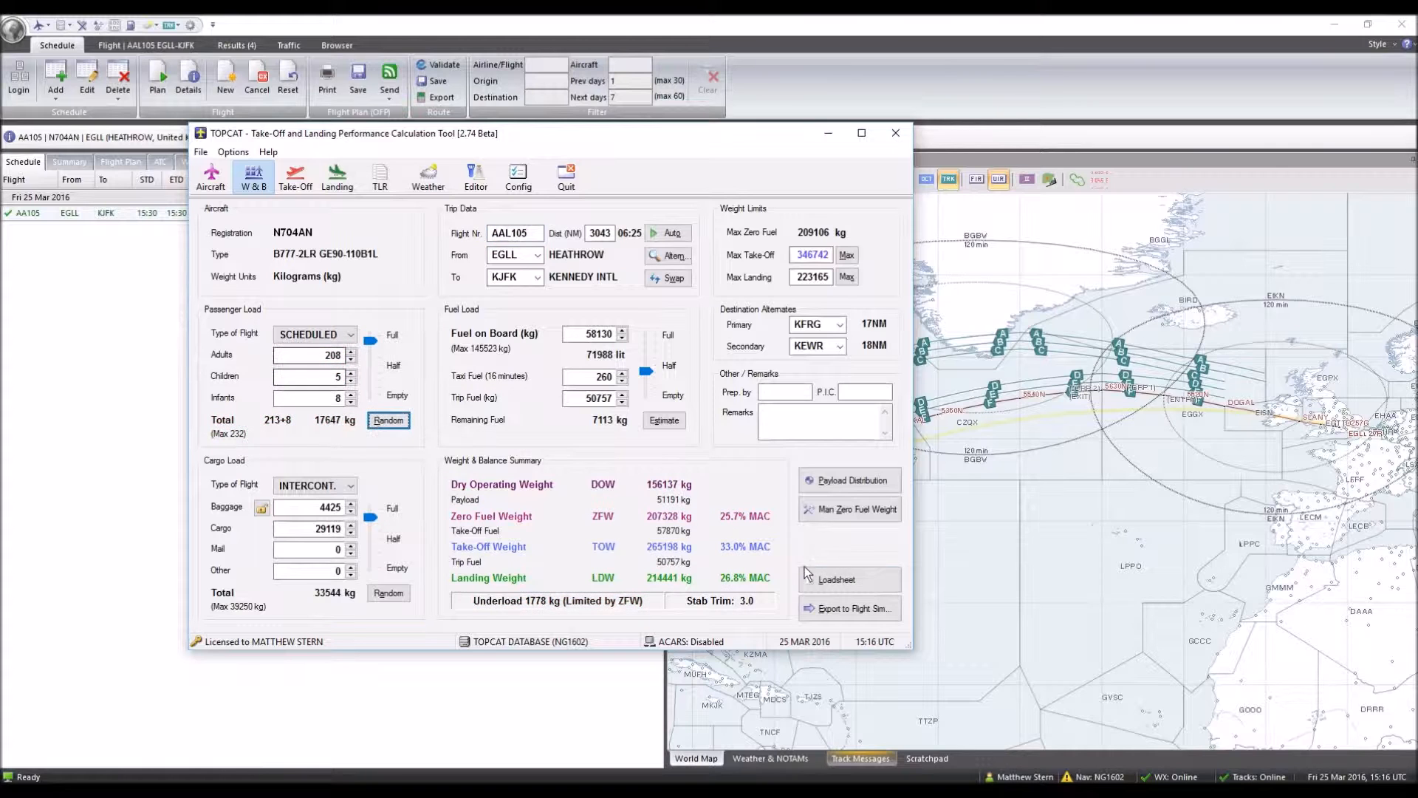
Examine the payload, weights and stabilizer trim on the TOPCAT loadsheet for AAL105, and close TOPCAT
click(845, 582)
scroll(418, 406, down, 5)
drag(246, 375, 434, 375)
click(245, 375)
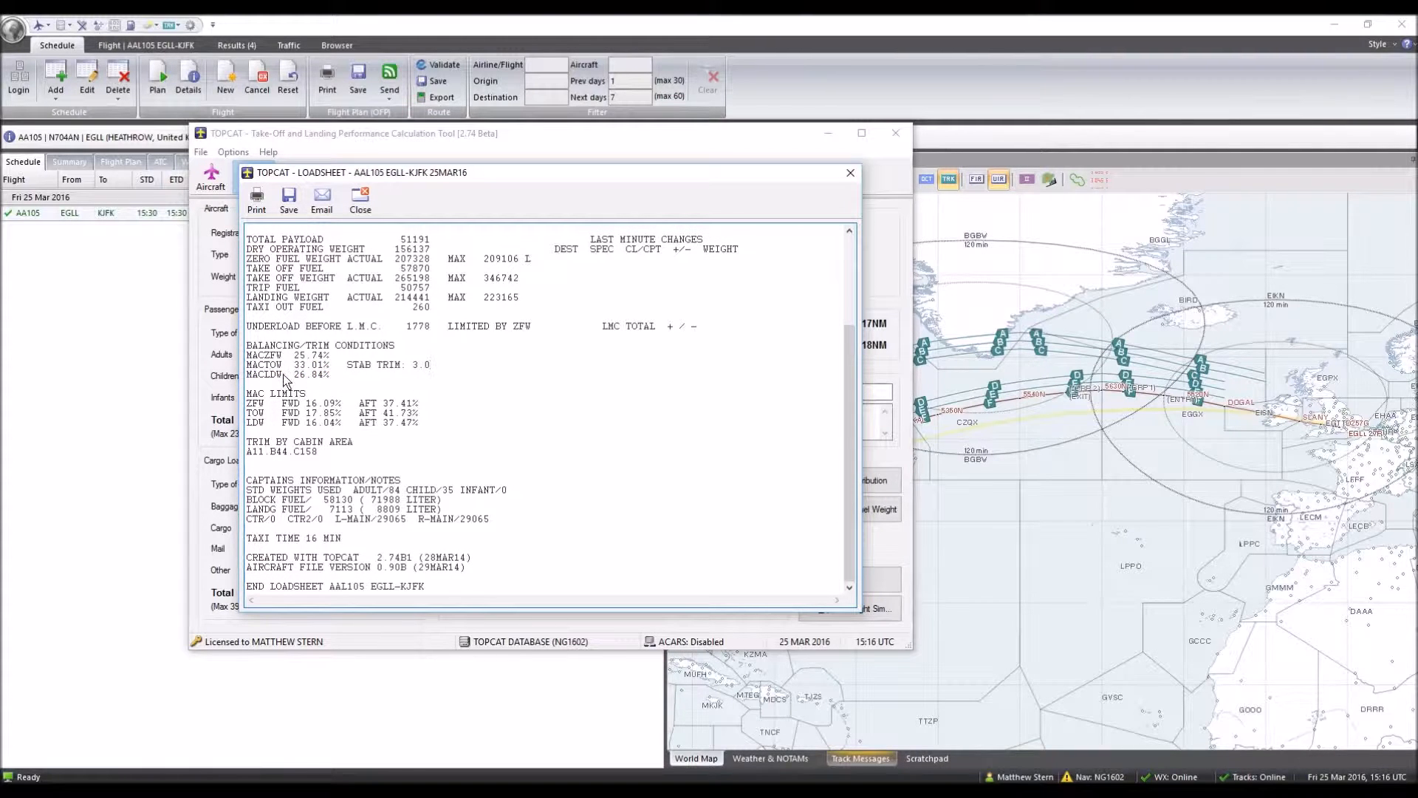
scroll(307, 377, up, 3)
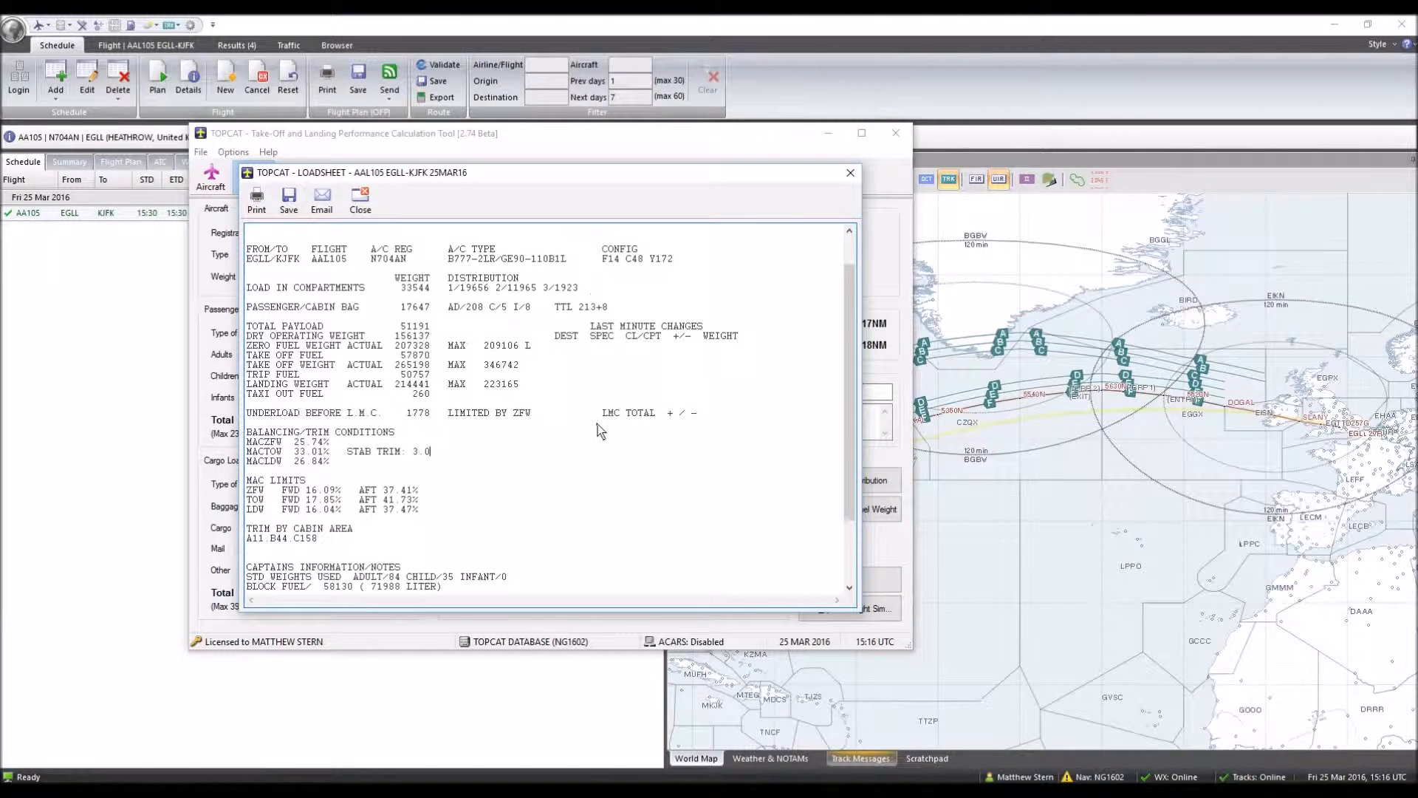
scroll(304, 340, up, 1)
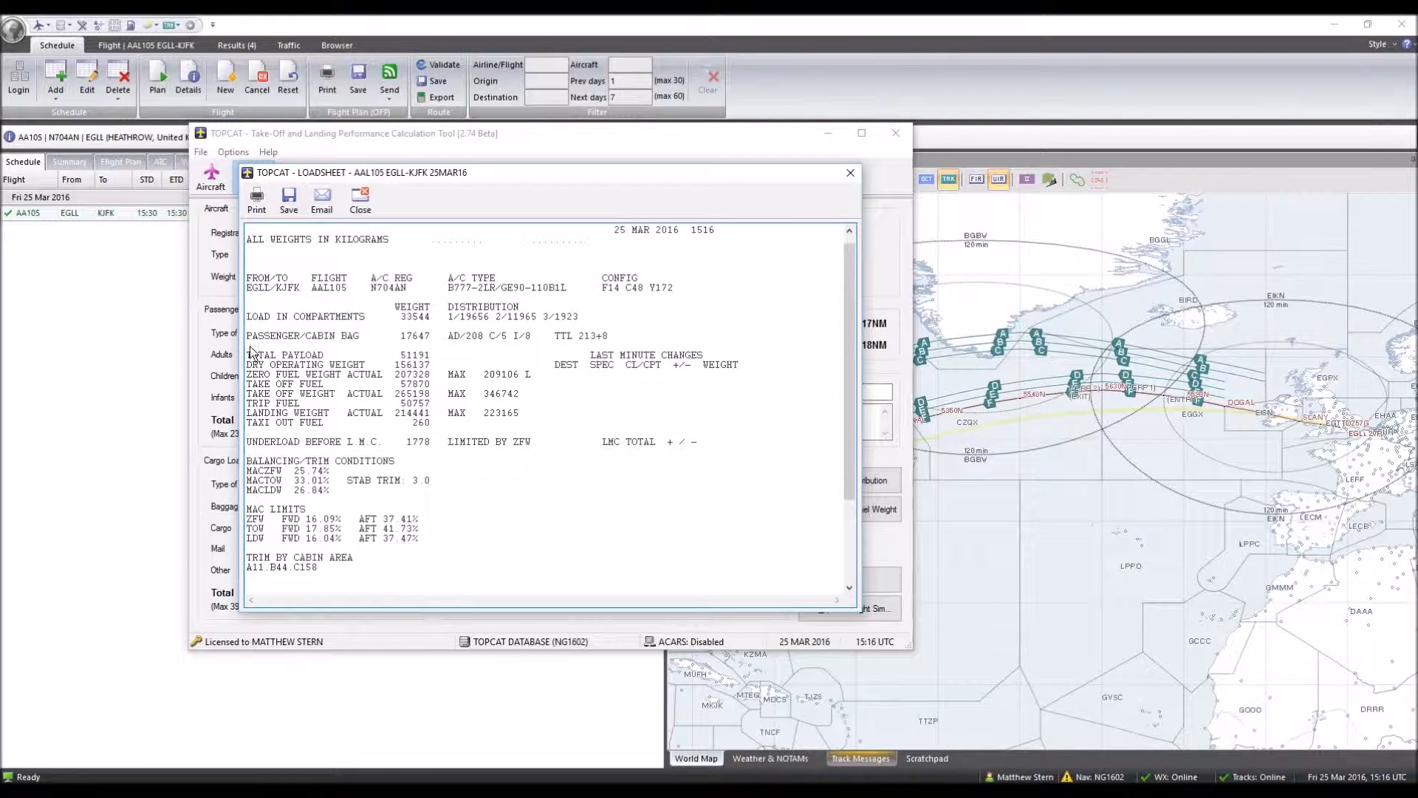
click(844, 175)
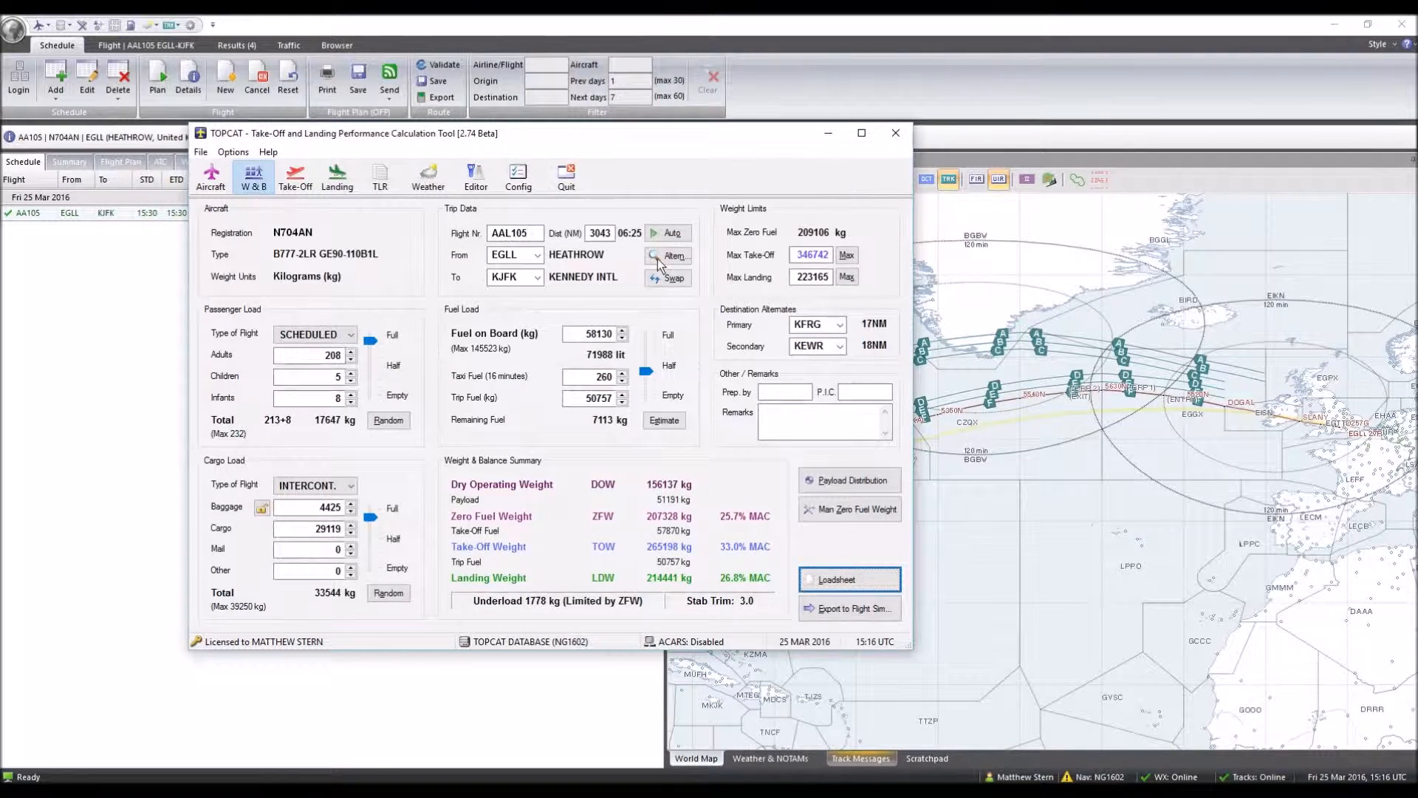
click(894, 137)
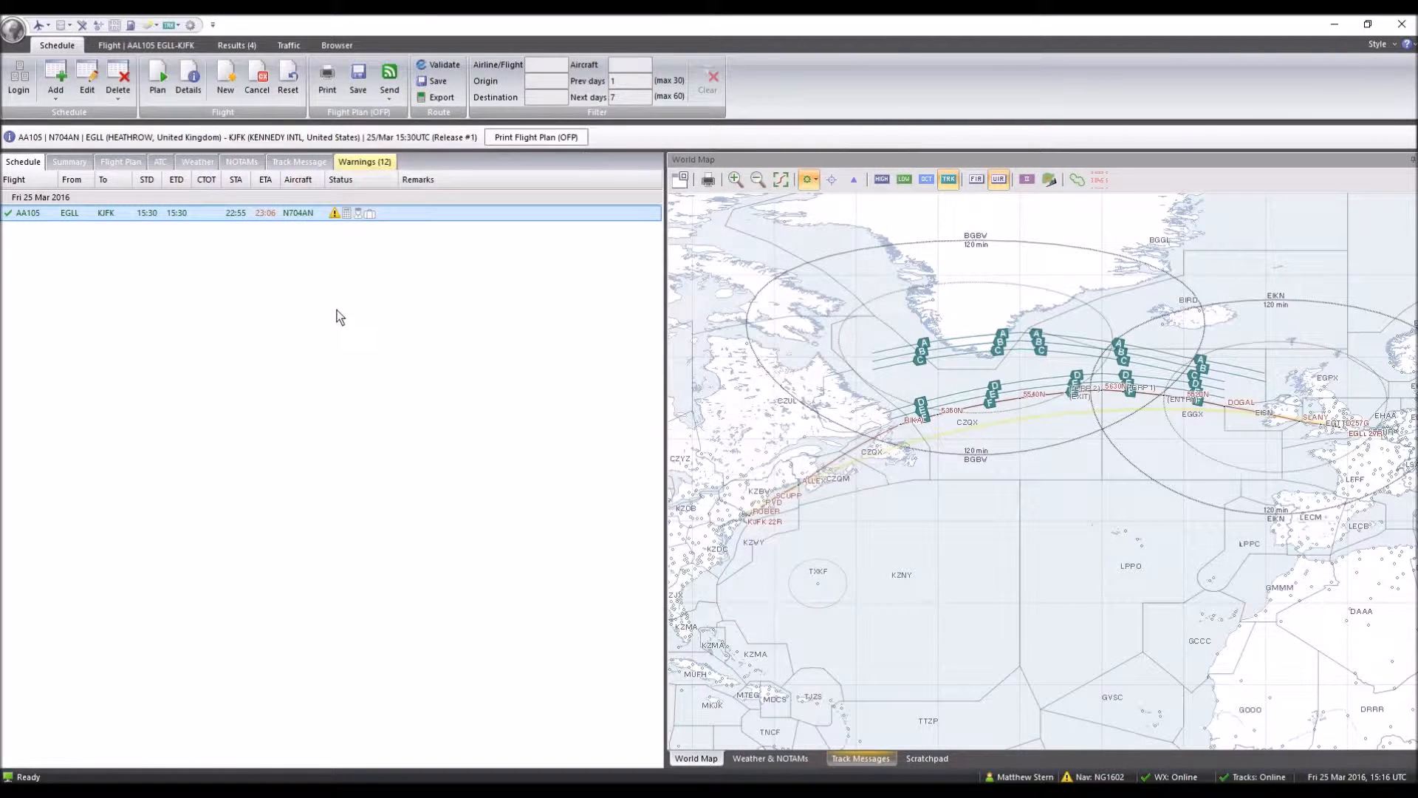